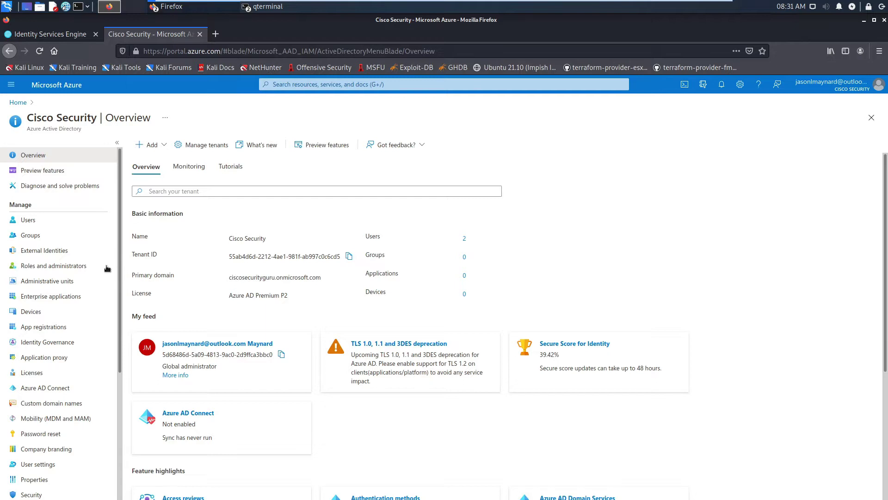
# Register a new single-tenant application named iseRestAAD under App registrations
pyautogui.click(38, 328)
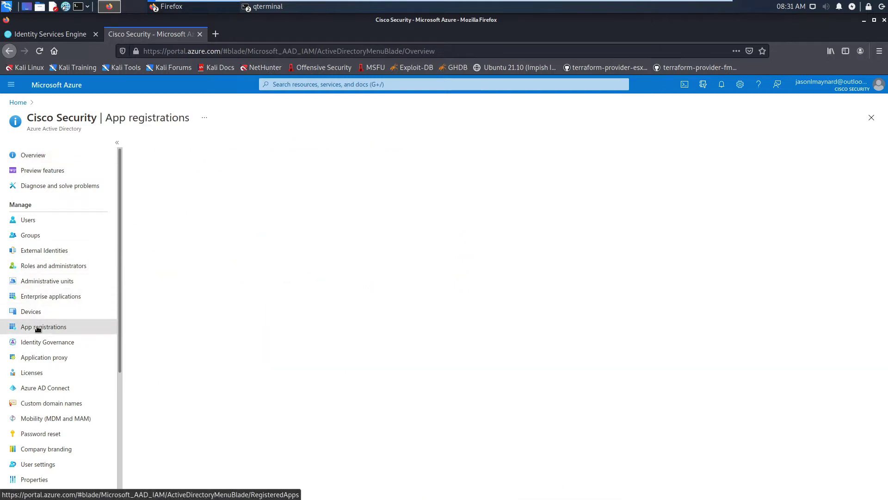
pyautogui.click(166, 149)
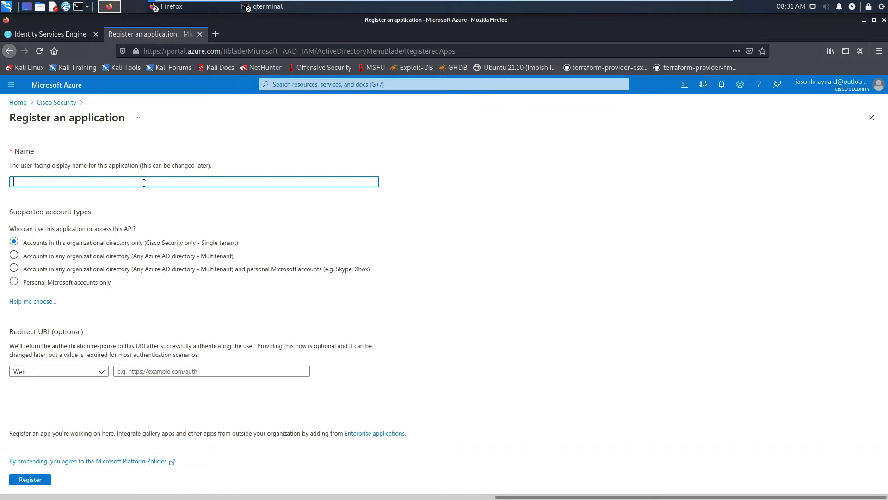
pyautogui.write('iseRestAAD')
pyautogui.click(39, 481)
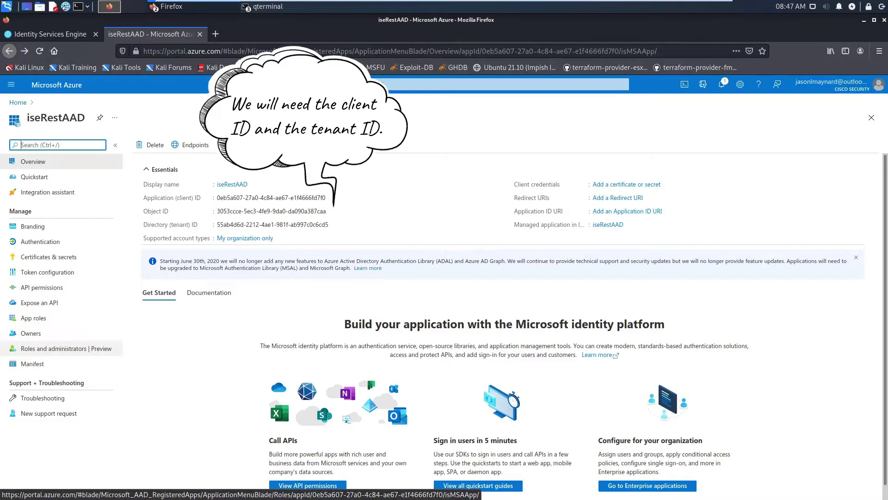
# Set Allow public client flows to Yes in iseRestAAD's Authentication settings and save
pyautogui.click(42, 245)
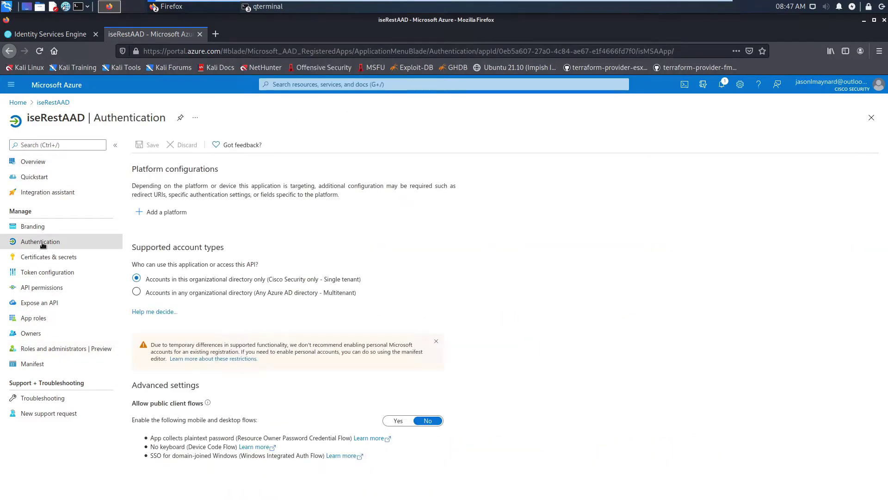
pyautogui.moveTo(208, 403)
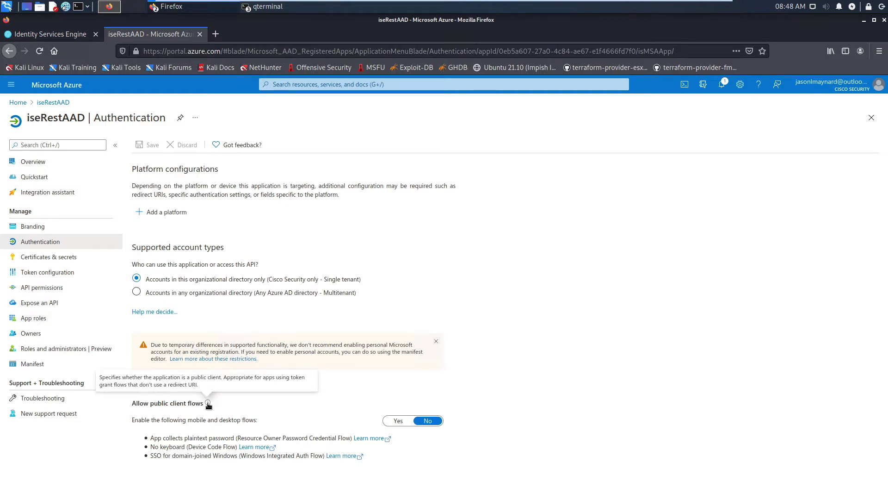
pyautogui.click(399, 421)
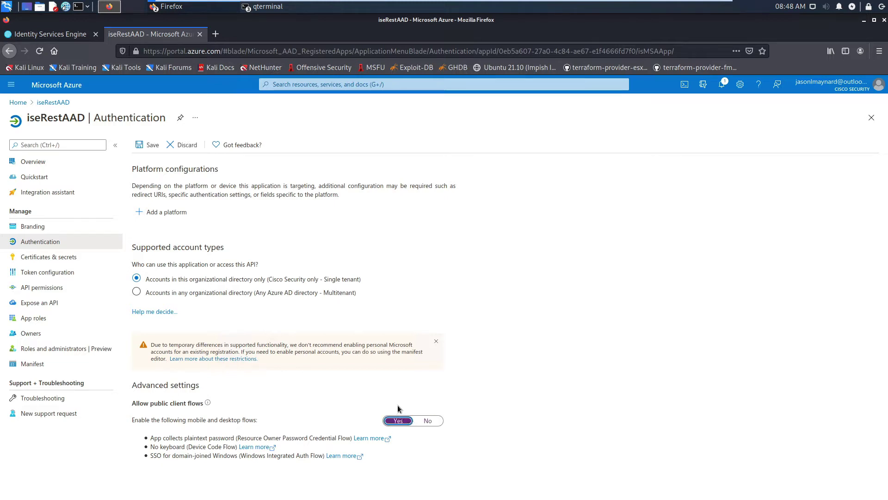
pyautogui.click(148, 145)
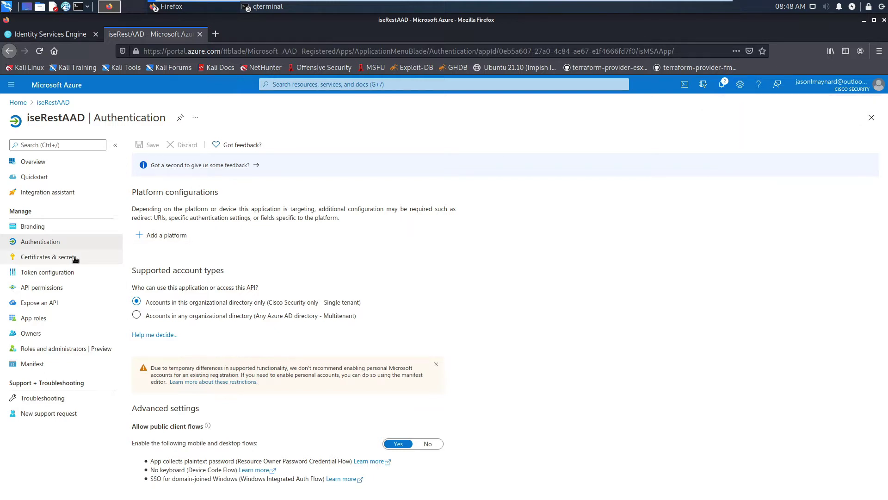
pyautogui.click(55, 260)
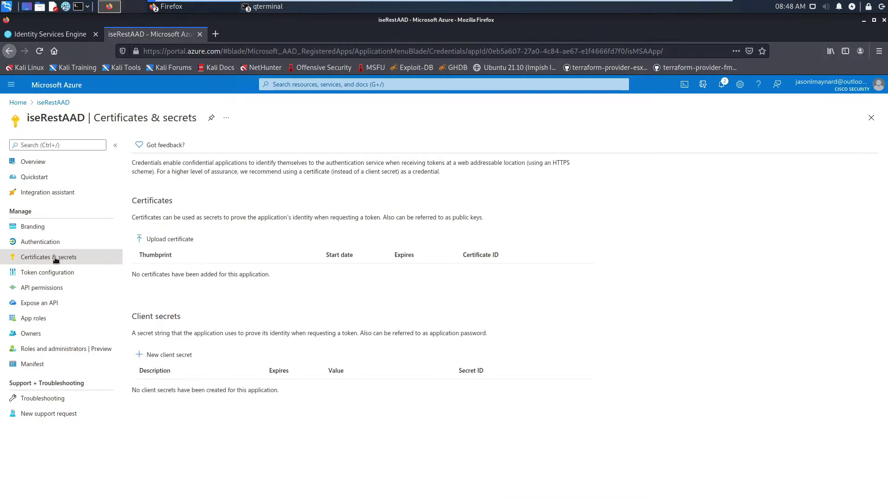
# Add a client secret described as iseRestAAZ that expires in 12 months
pyautogui.click(162, 355)
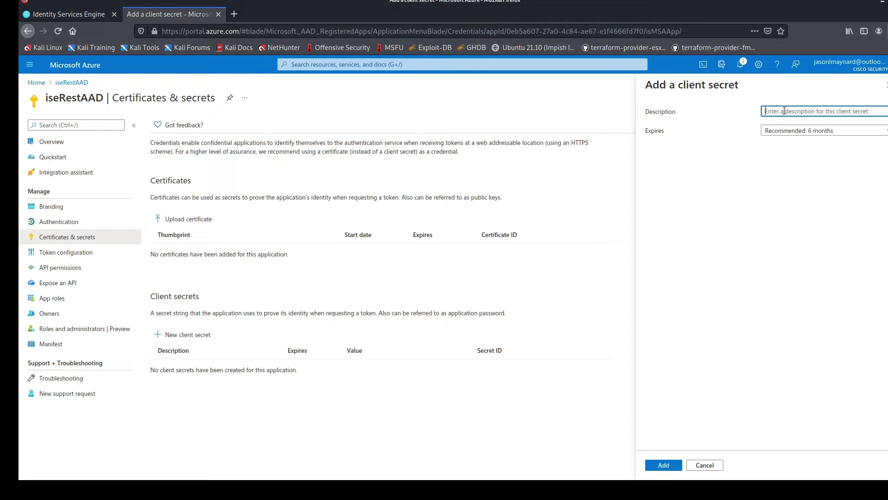
pyautogui.write('iseRes')
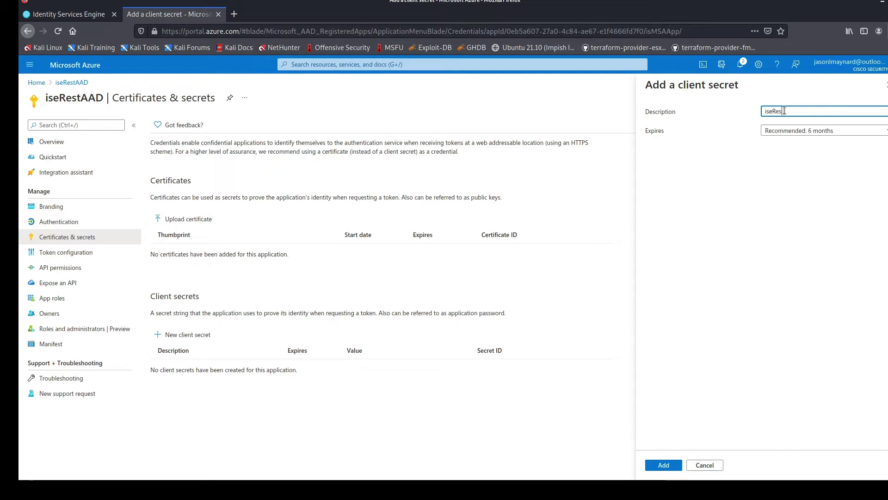
pyautogui.write('tAAZ')
pyautogui.click(814, 131)
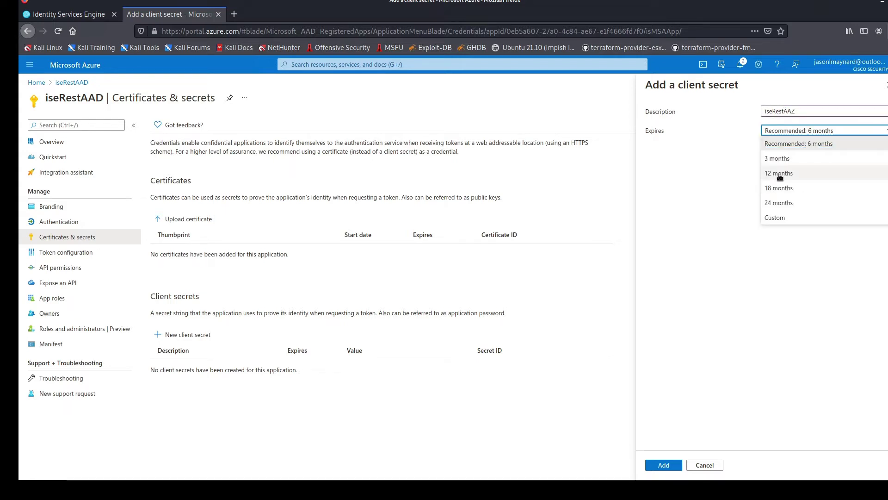
pyautogui.click(779, 173)
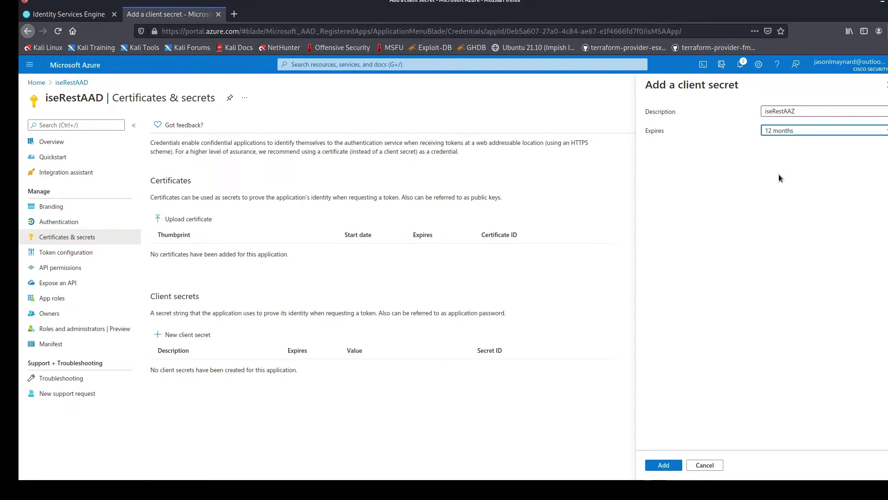
pyautogui.click(663, 465)
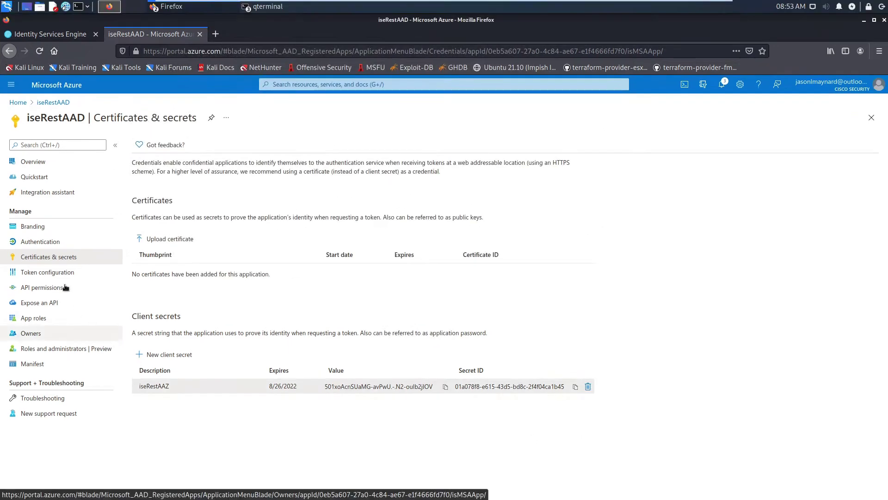
pyautogui.click(75, 254)
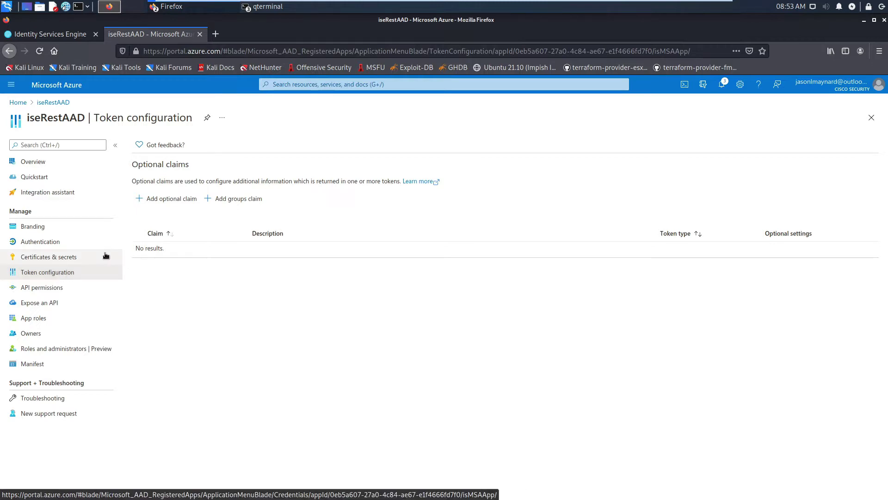
# Add a Security groups claim in Group ID format for ID, Access and SAML tokens
pyautogui.click(225, 200)
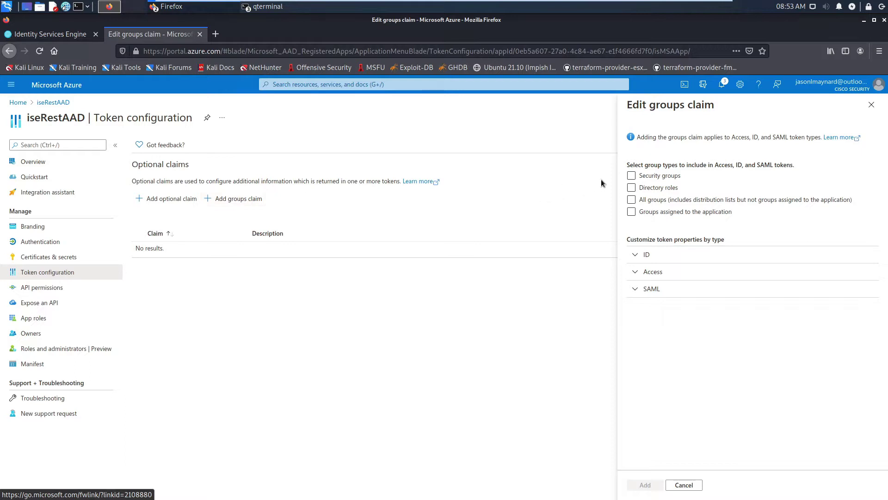
pyautogui.click(632, 176)
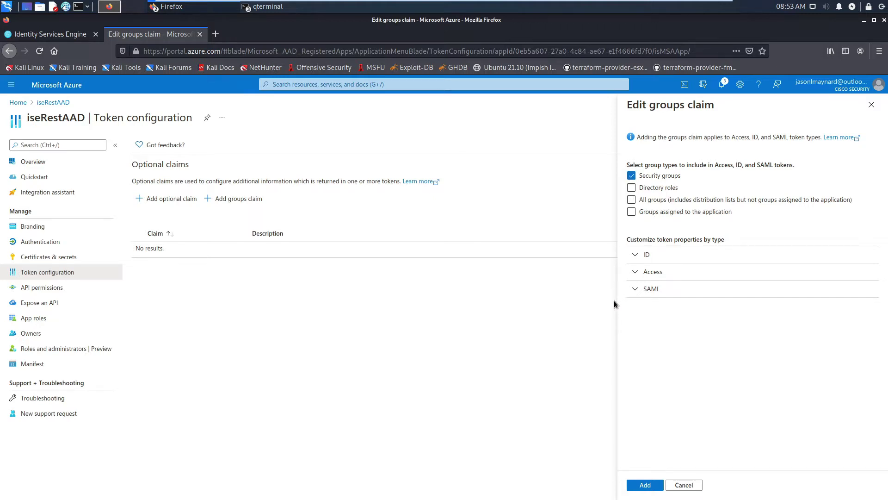
pyautogui.click(635, 257)
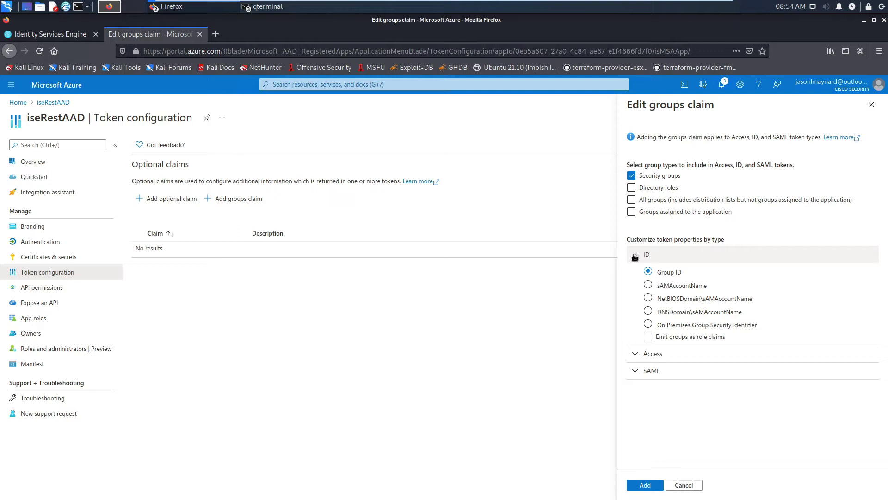
pyautogui.click(637, 355)
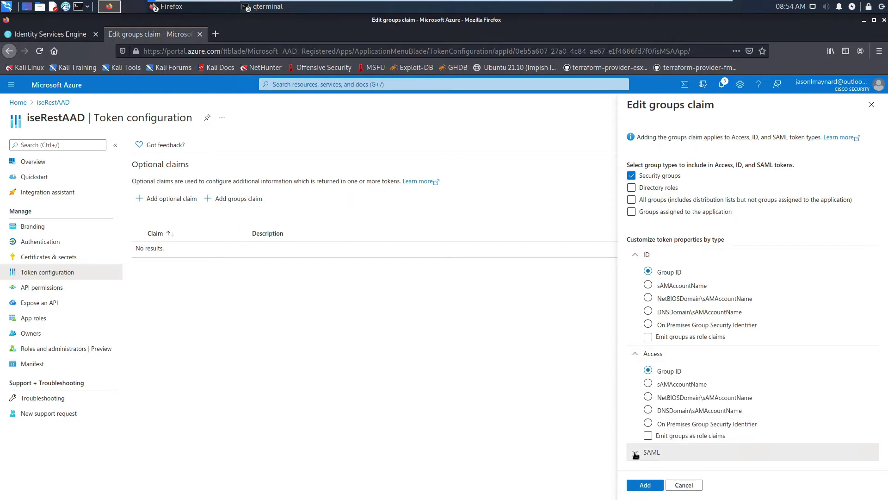
pyautogui.click(648, 452)
pyautogui.click(705, 336)
pyautogui.scroll(-3, 705, 336)
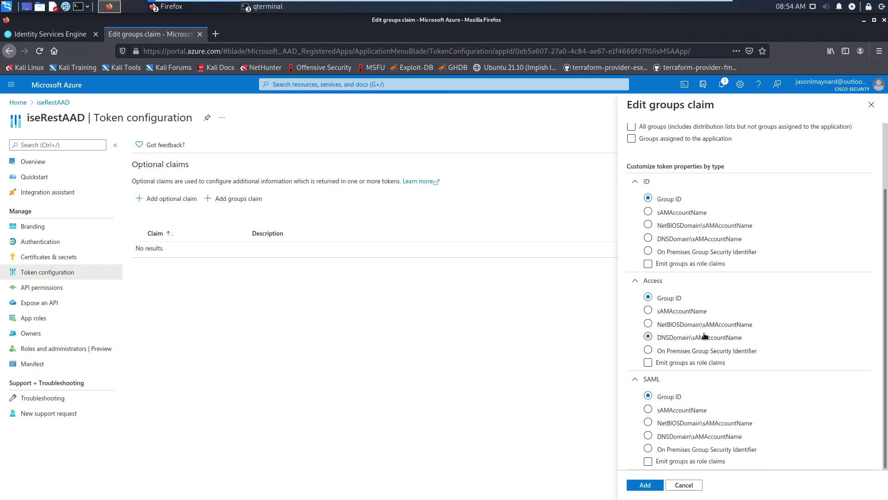
pyautogui.scroll(3, 704, 336)
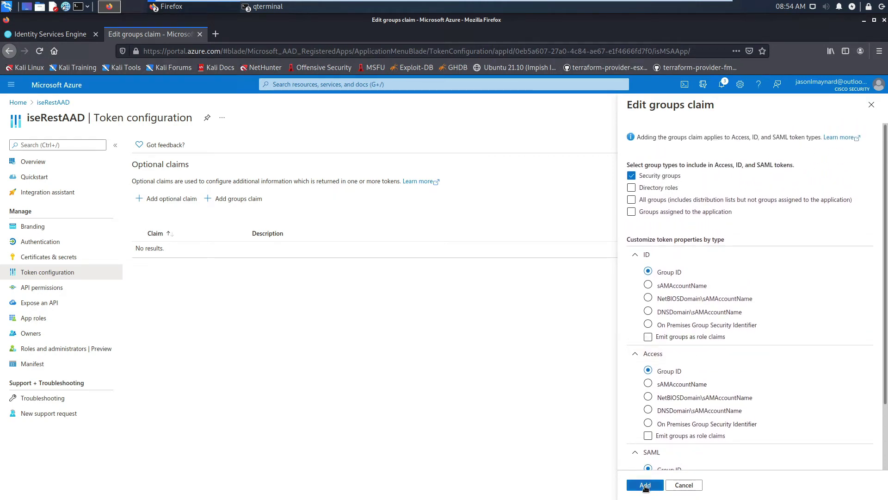
pyautogui.click(646, 486)
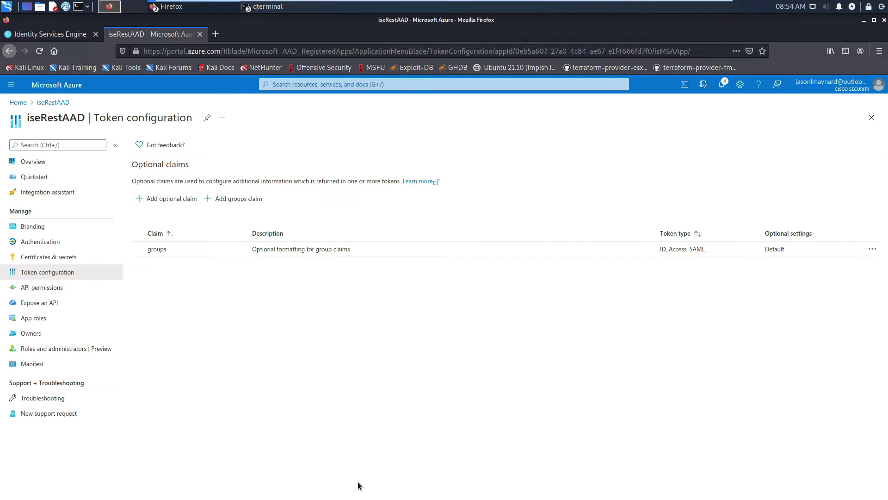
# Add the Microsoft Graph application permission Group.Read.All and grant admin consent for Cisco Security
pyautogui.click(48, 288)
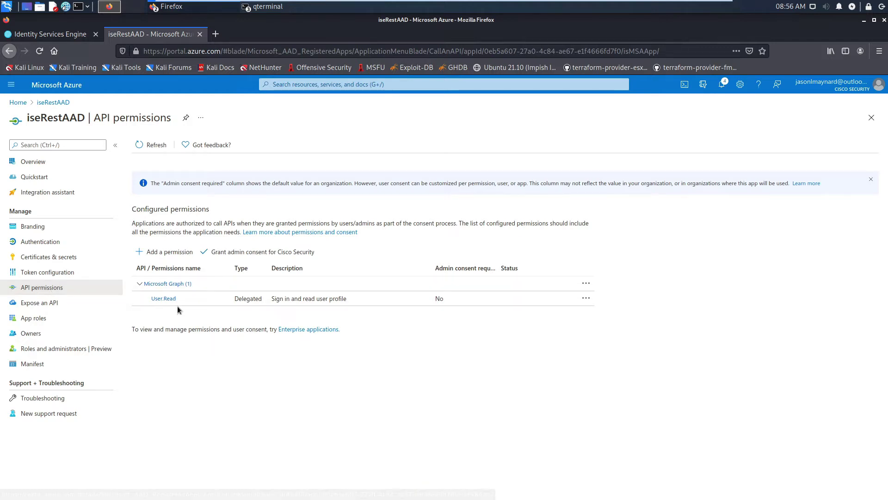
pyautogui.click(171, 253)
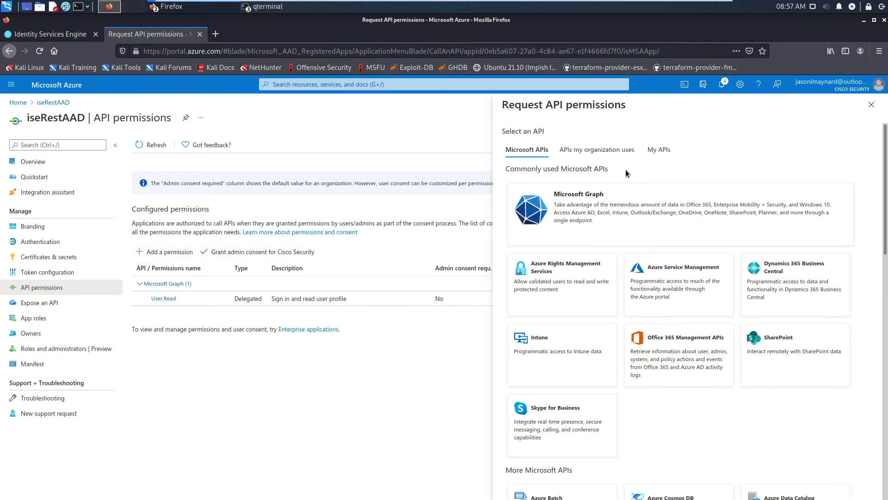
pyautogui.click(590, 215)
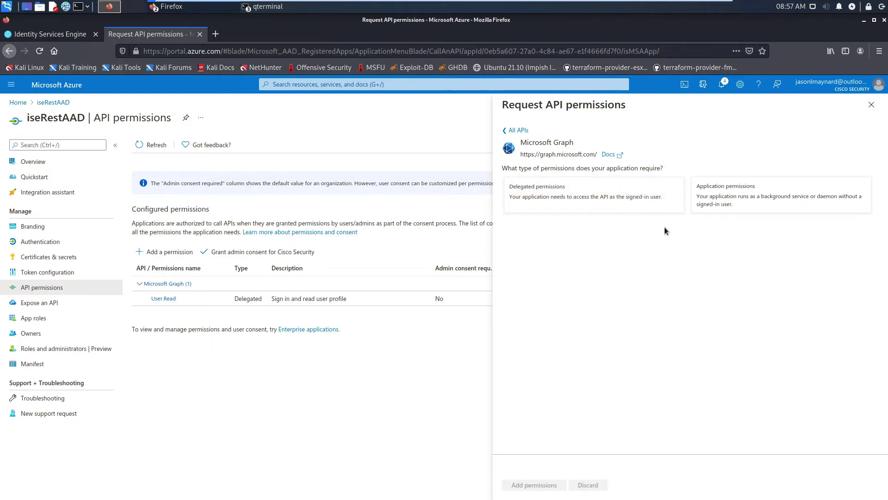
pyautogui.click(722, 190)
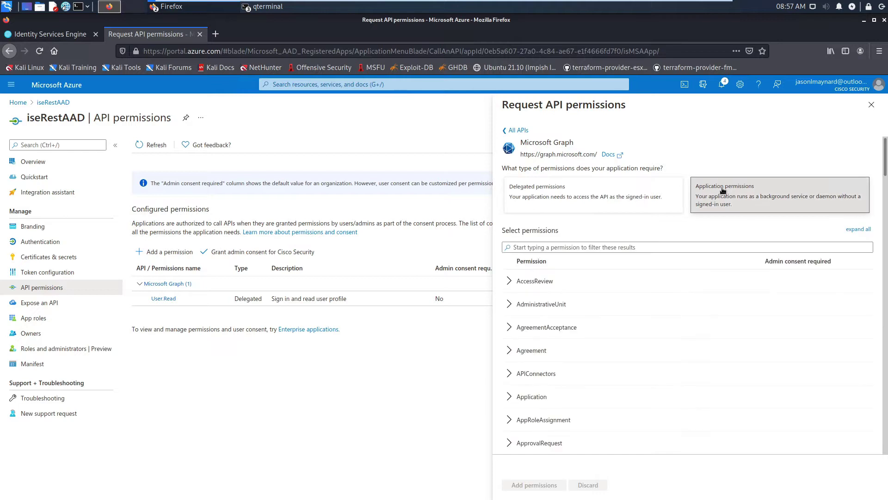
pyautogui.click(618, 248)
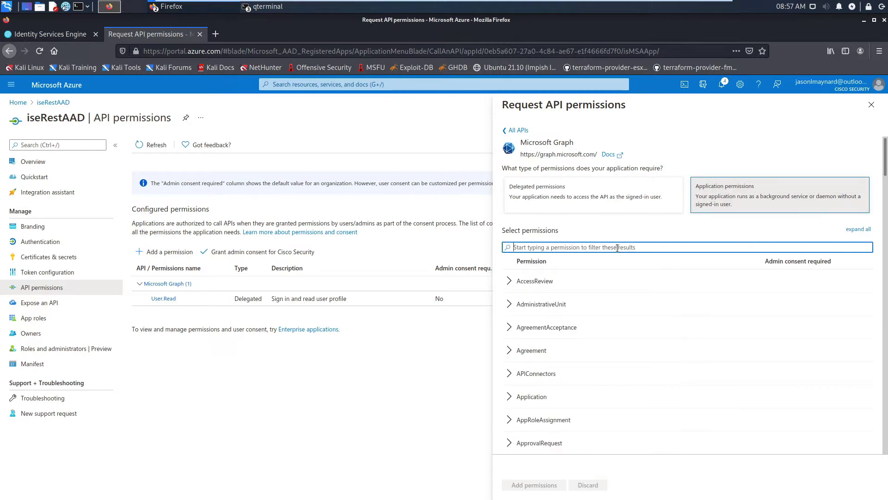
pyautogui.write('group')
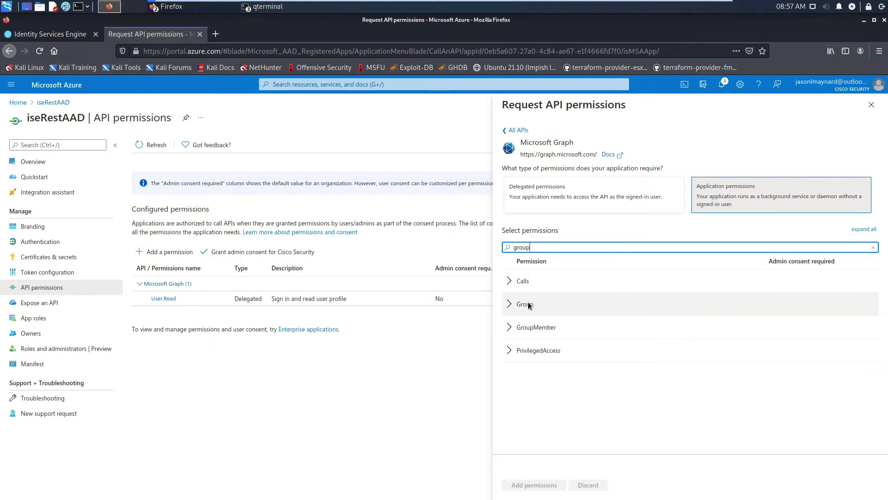
pyautogui.click(509, 305)
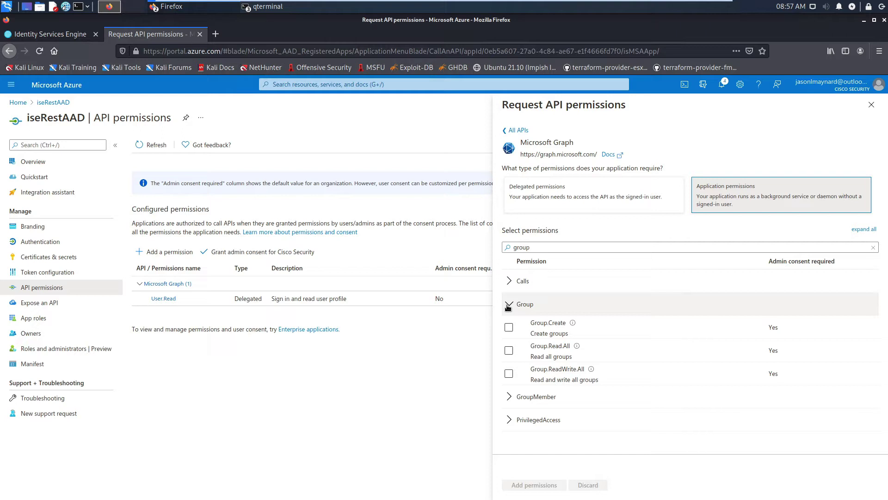
pyautogui.click(509, 351)
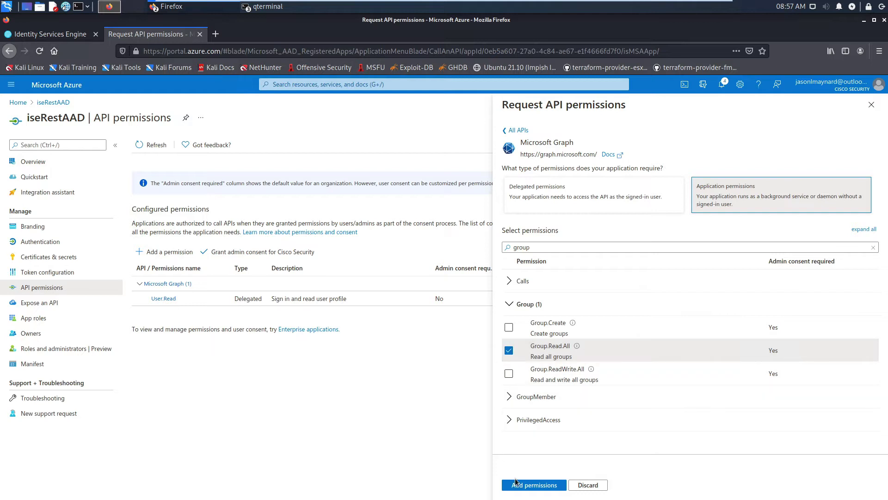
pyautogui.click(518, 486)
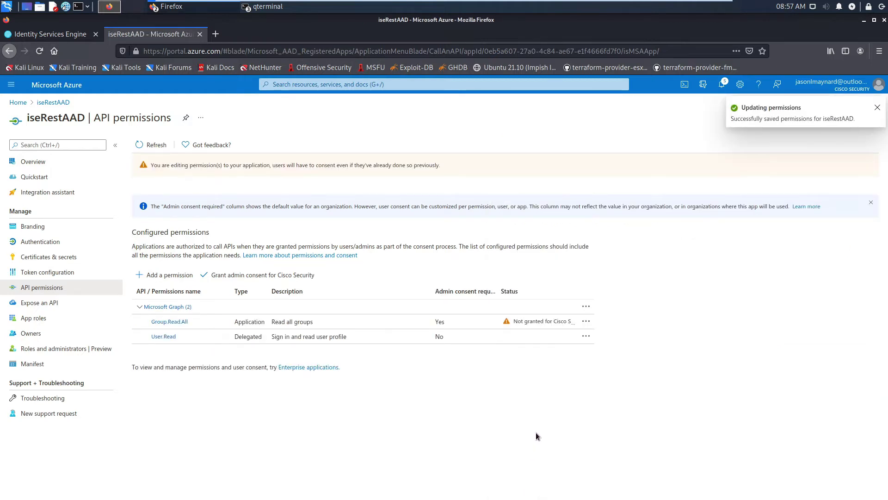
pyautogui.click(259, 276)
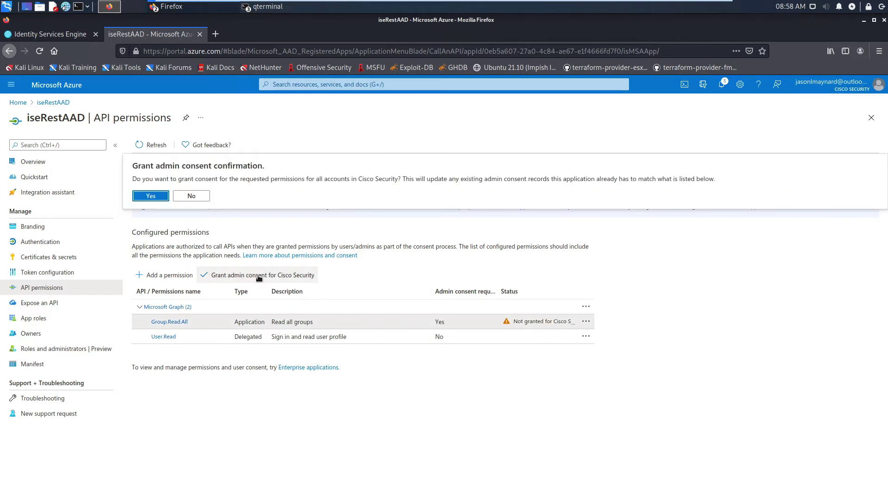
pyautogui.click(151, 196)
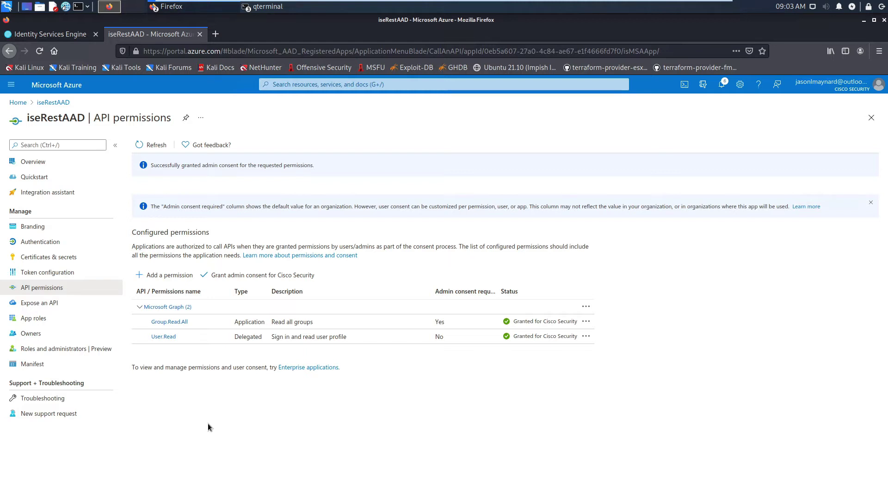
# Create a Sales security group in the Cisco Security directory's Groups
pyautogui.click(15, 102)
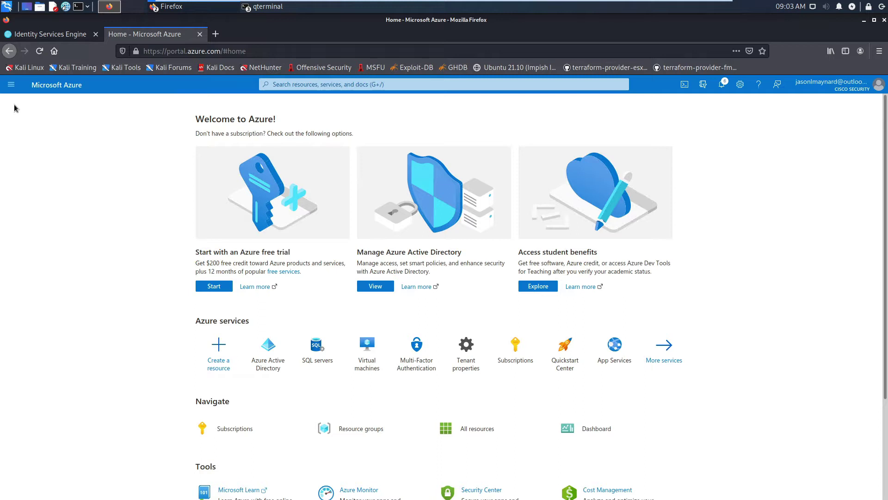
pyautogui.click(268, 347)
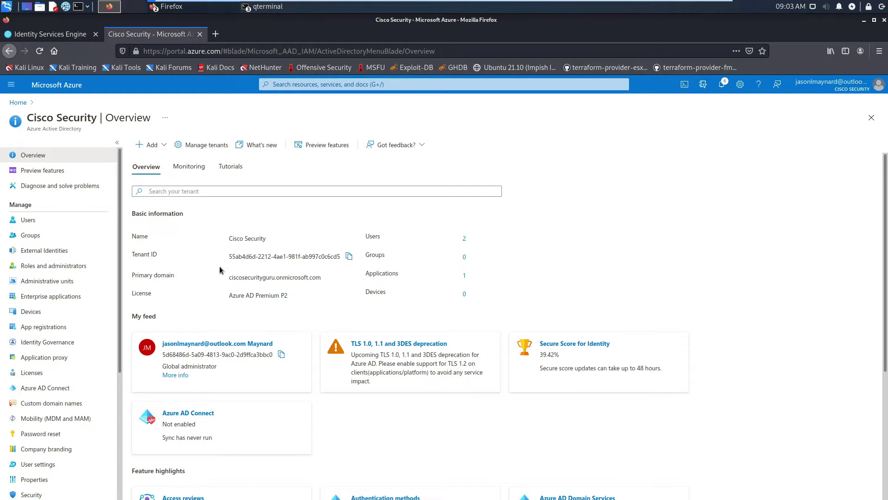
pyautogui.click(28, 236)
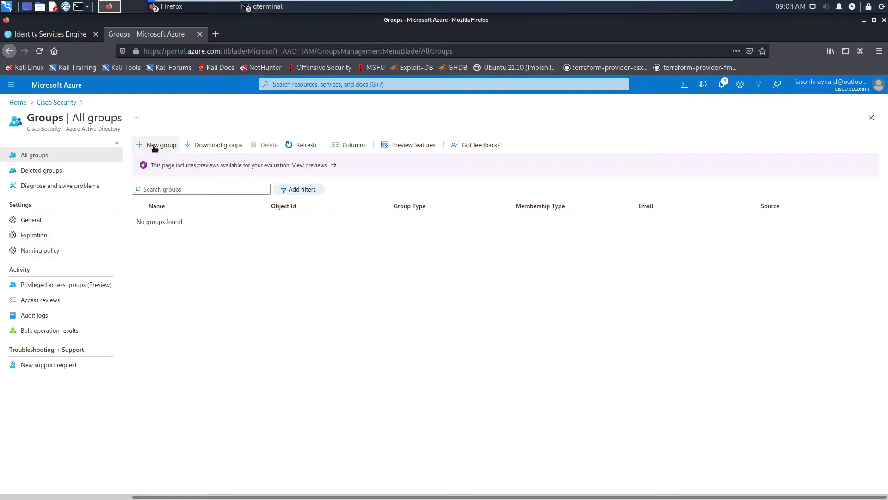
pyautogui.click(156, 145)
pyautogui.click(35, 190)
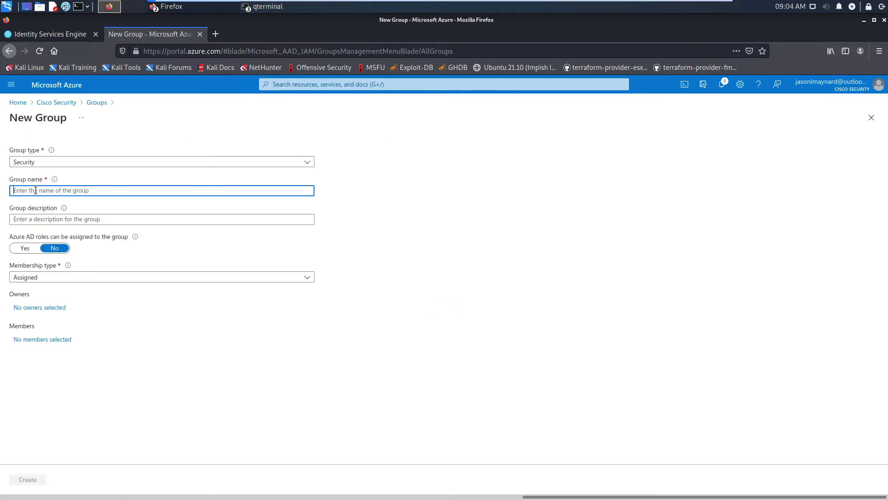
pyautogui.write('Sales')
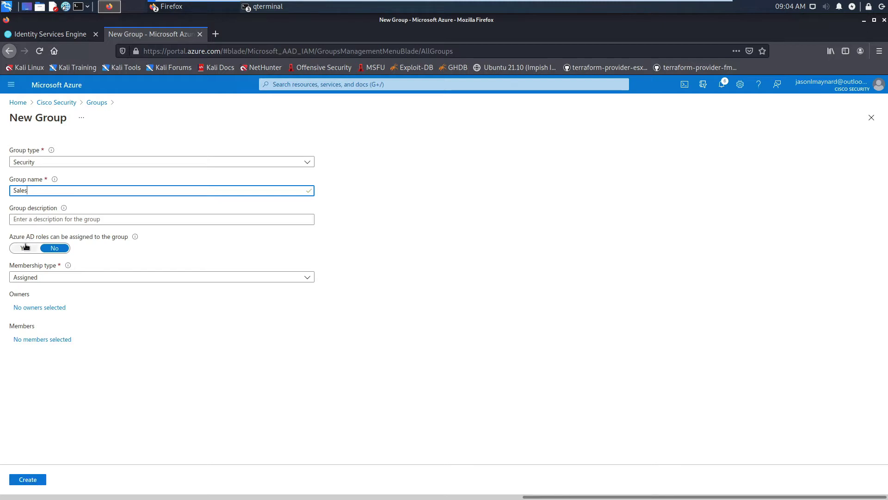
pyautogui.click(24, 480)
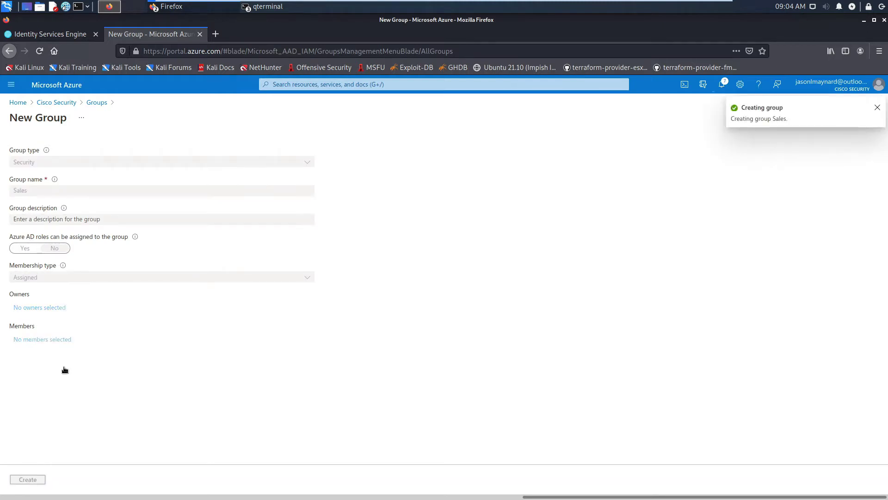
# Create two more security groups, HR and IT
pyautogui.click(165, 145)
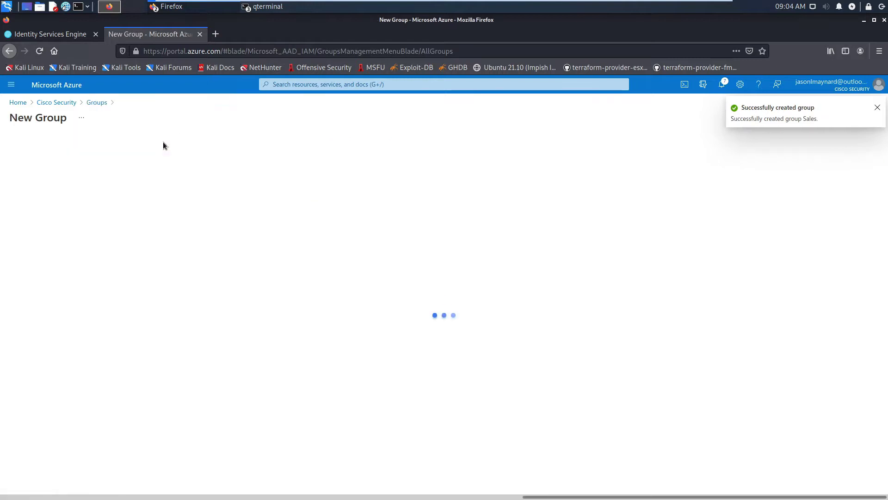
pyautogui.click(39, 190)
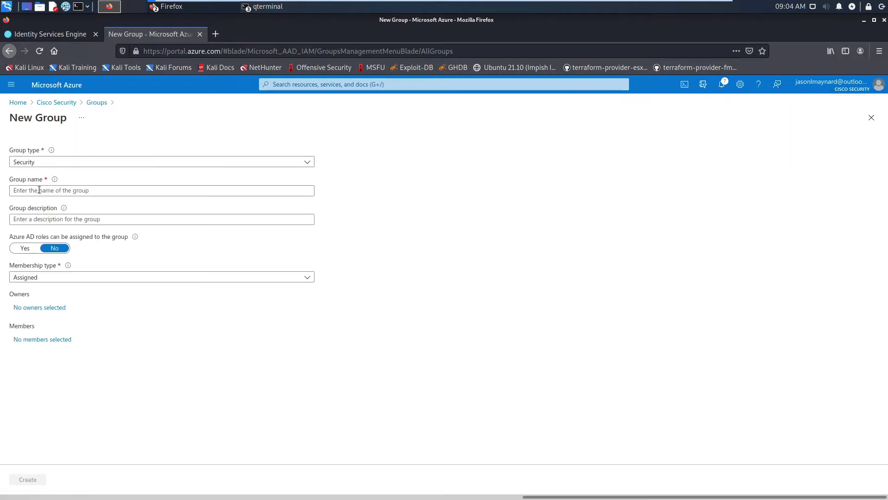
pyautogui.write('HR')
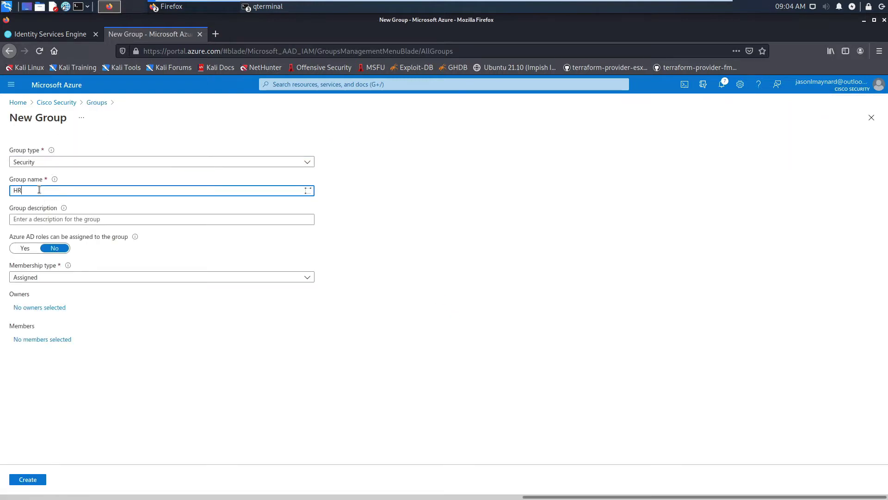
pyautogui.click(33, 479)
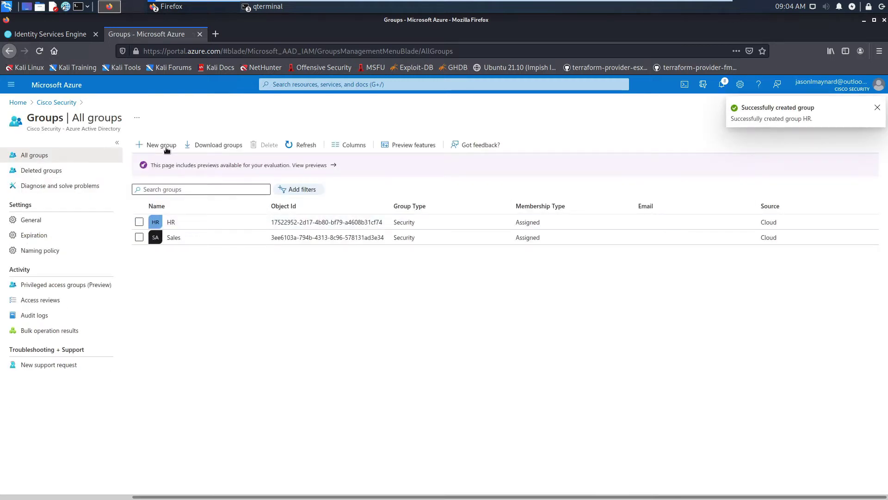
pyautogui.click(167, 147)
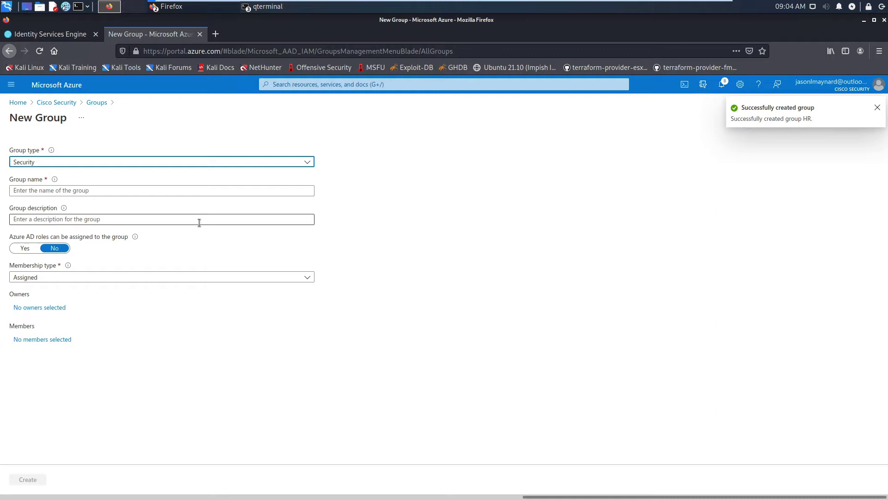
pyautogui.click(23, 191)
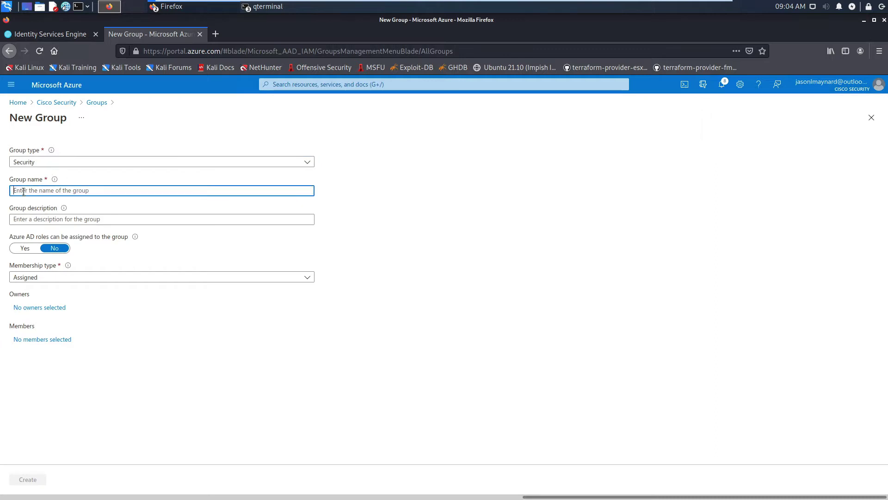
pyautogui.write('IT')
pyautogui.click(28, 479)
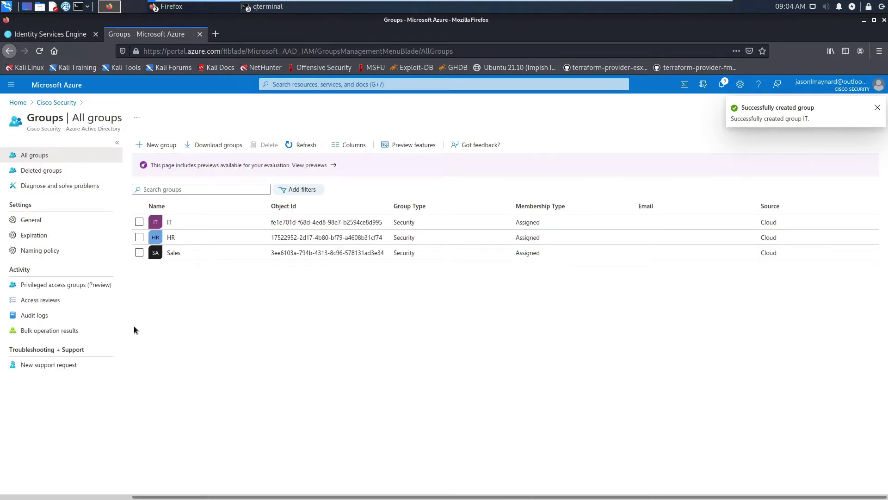
# Start a new directory user sales1, entering its name and pasting an initial password
pyautogui.click(50, 105)
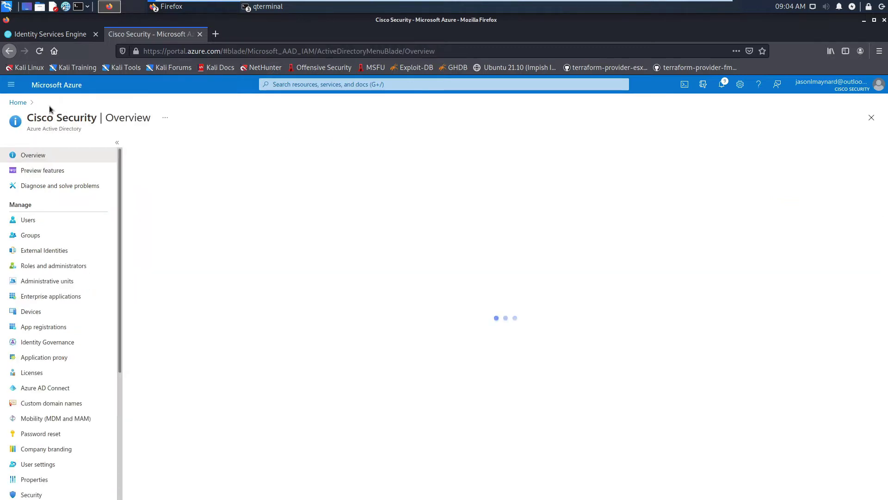
pyautogui.click(29, 221)
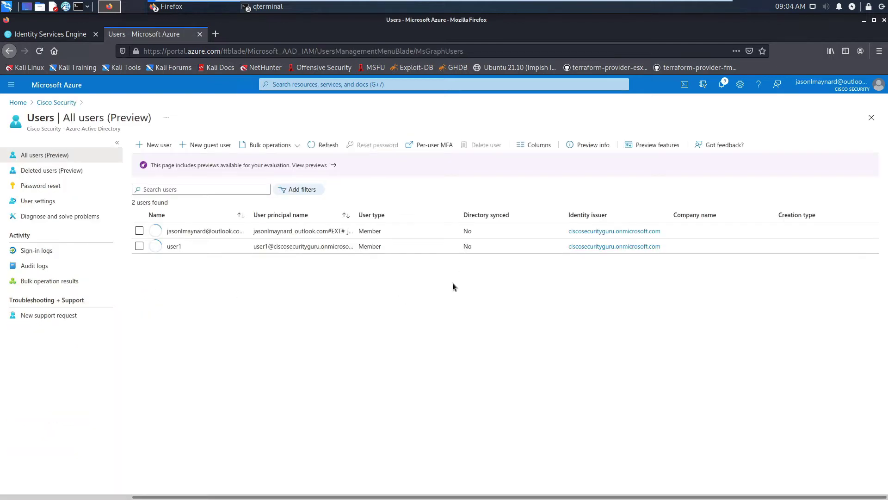
pyautogui.click(155, 145)
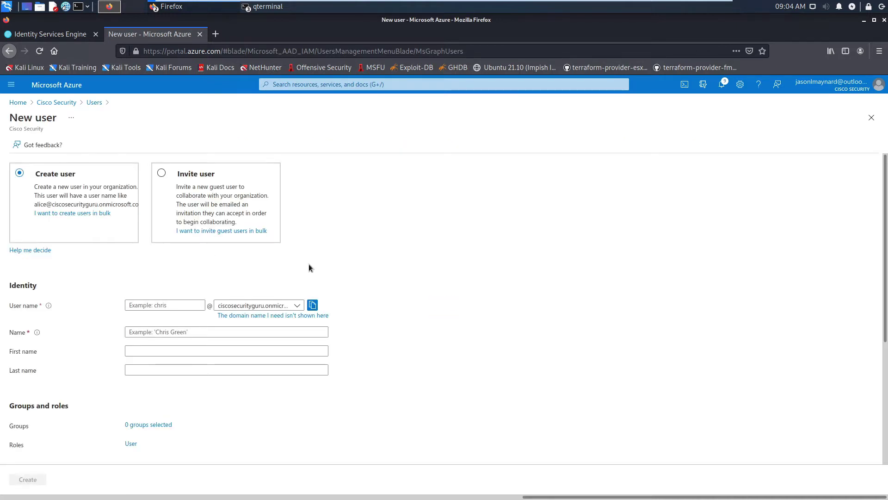
pyautogui.click(162, 304)
pyautogui.write('sales1')
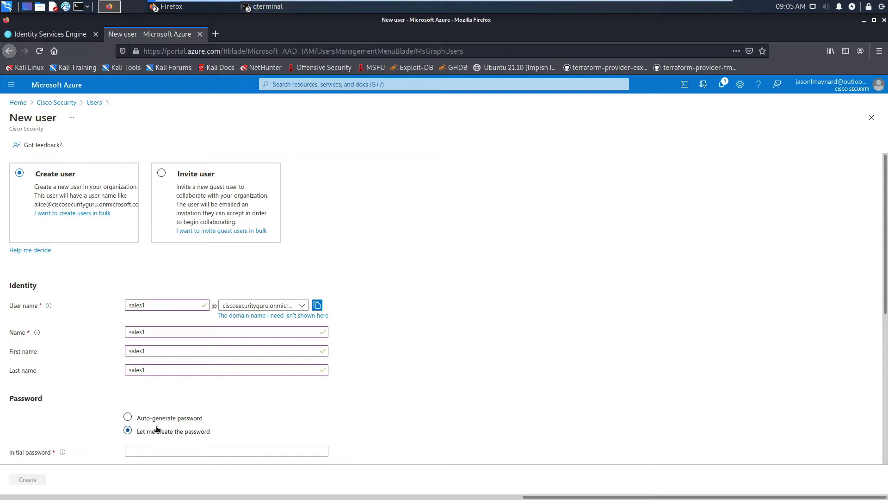
pyautogui.scroll(-3, 157, 414)
pyautogui.click(145, 374)
pyautogui.hotkey('ctrl', 'v')
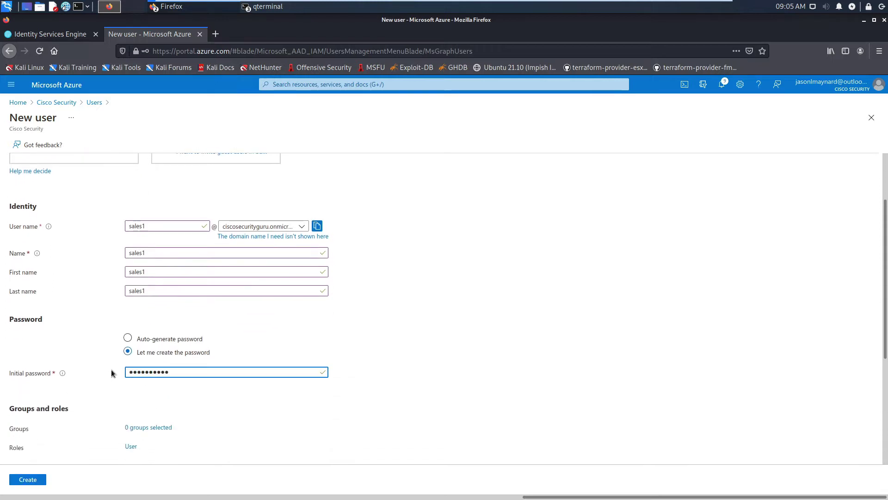
pyautogui.scroll(-3, 135, 382)
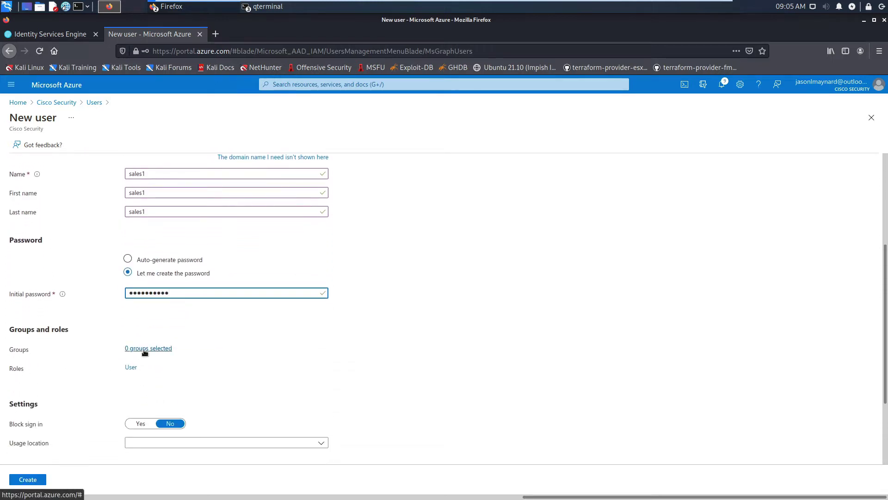
# Assign the new user to the Sales group and create the account
pyautogui.click(144, 351)
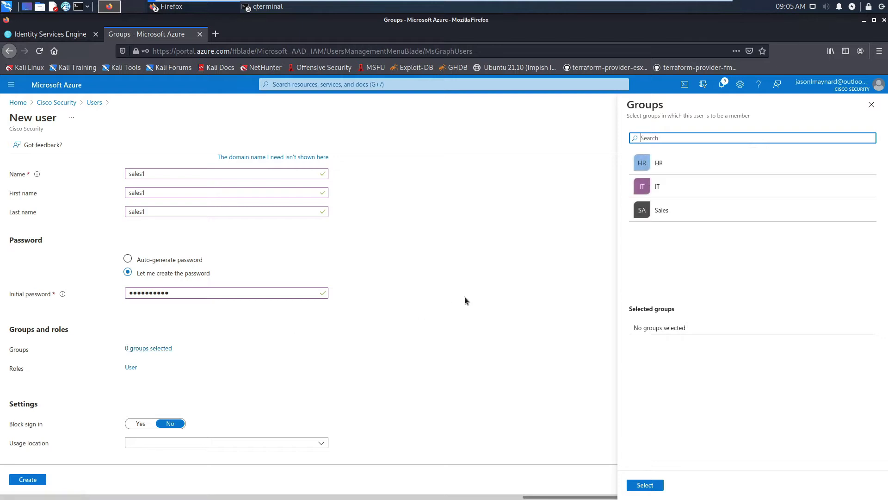
pyautogui.click(665, 210)
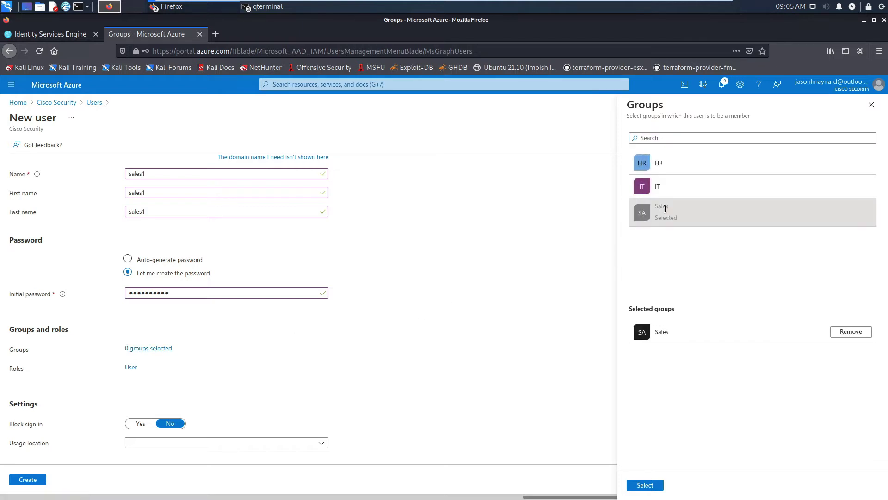
pyautogui.click(645, 484)
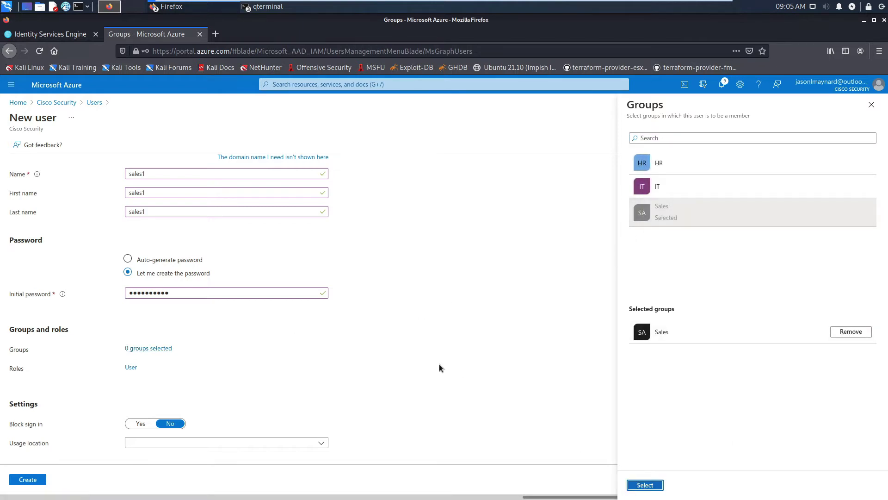
pyautogui.scroll(-1, 348, 362)
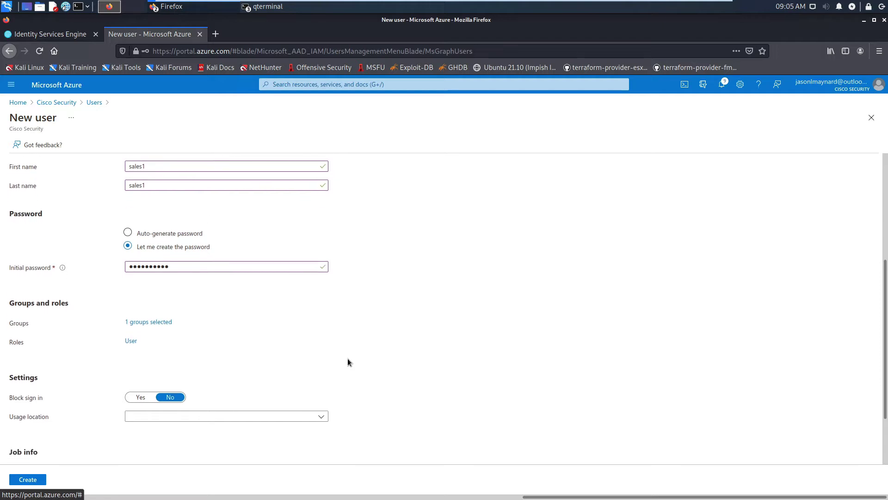
pyautogui.scroll(-3, 348, 359)
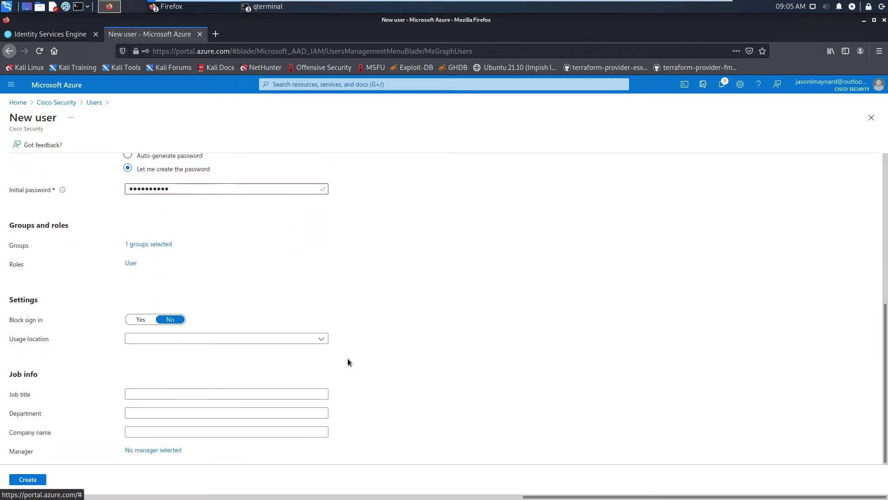
pyautogui.click(26, 480)
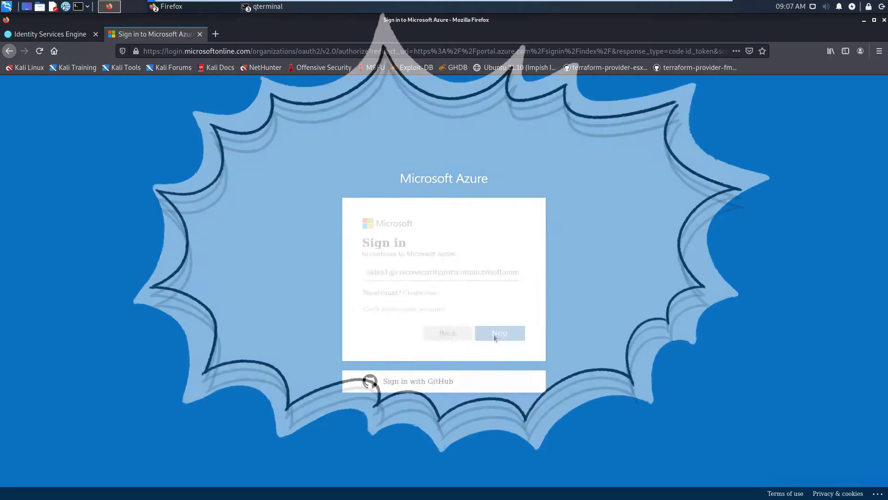
# Sign in as sales1, replace the initial password, and skip the extra security setup
pyautogui.click(493, 334)
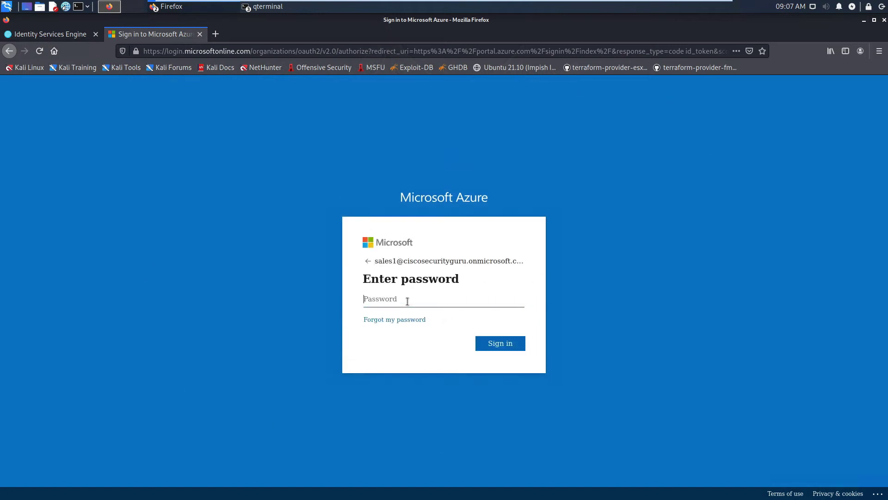
pyautogui.write('********')
pyautogui.click(498, 346)
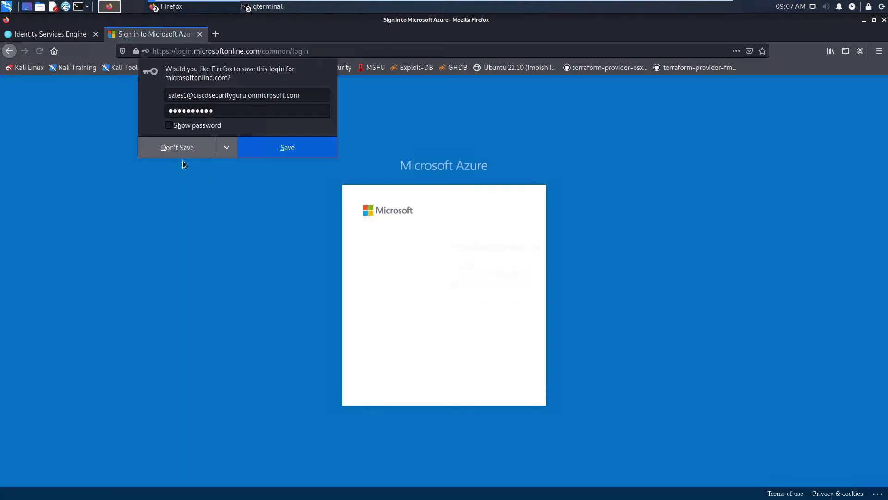
pyautogui.click(172, 147)
pyautogui.click(493, 378)
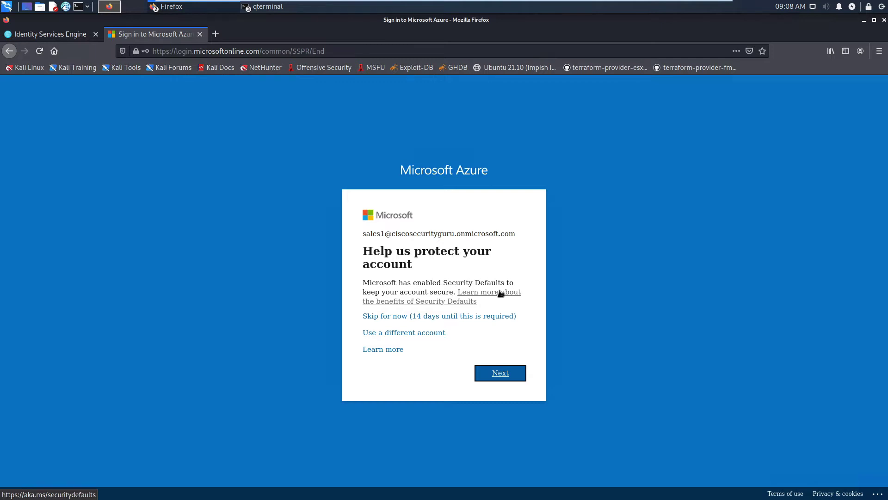
pyautogui.click(490, 317)
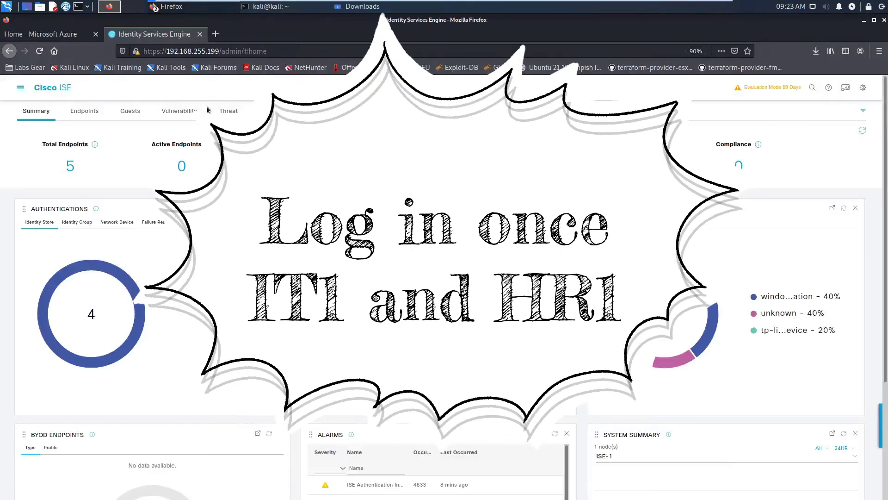
# Begin entering 'show application status ise' at the ISE-1 admin CLI prompt
pyautogui.click(272, 8)
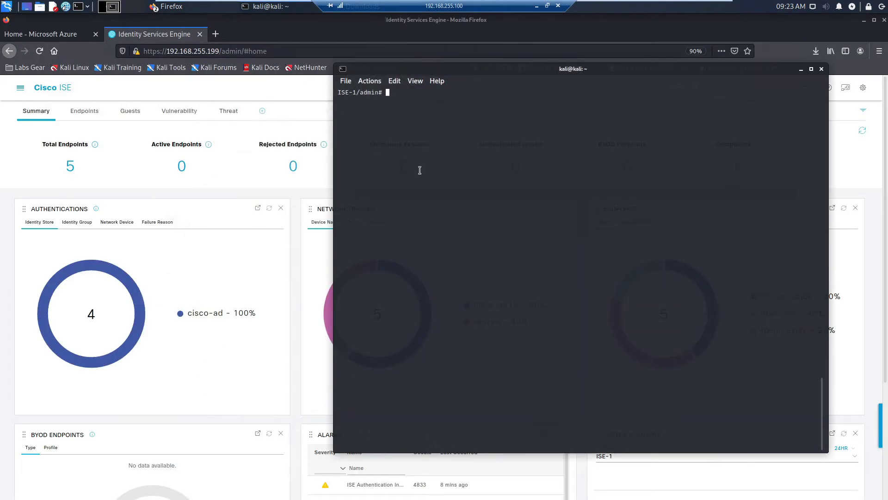
pyautogui.write('show ')
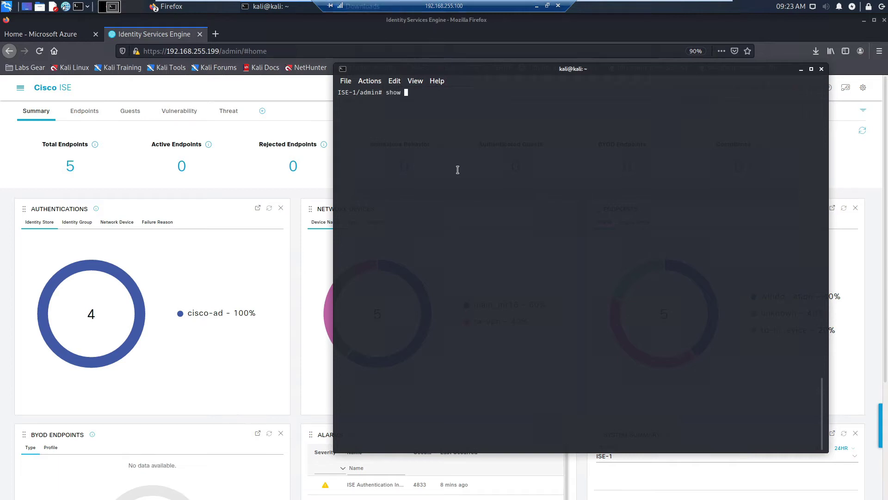
pyautogui.write('app;')
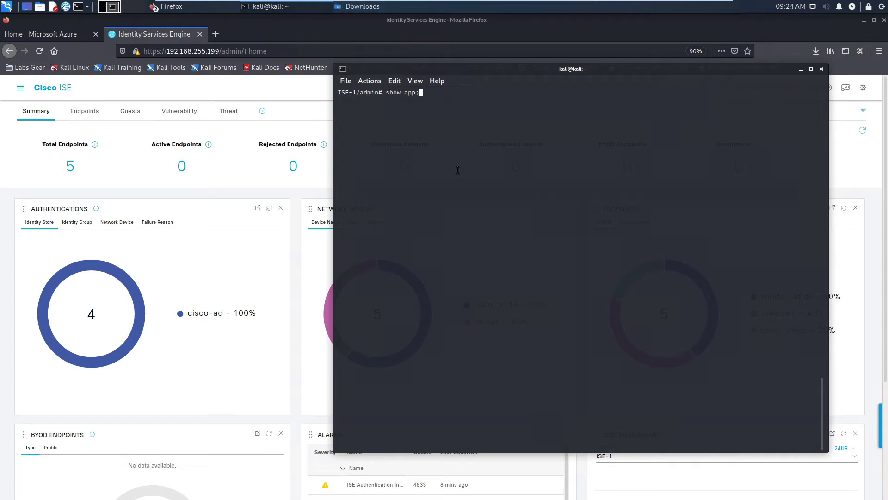
pyautogui.press('BackSpace')
pyautogui.write('lication status ise')
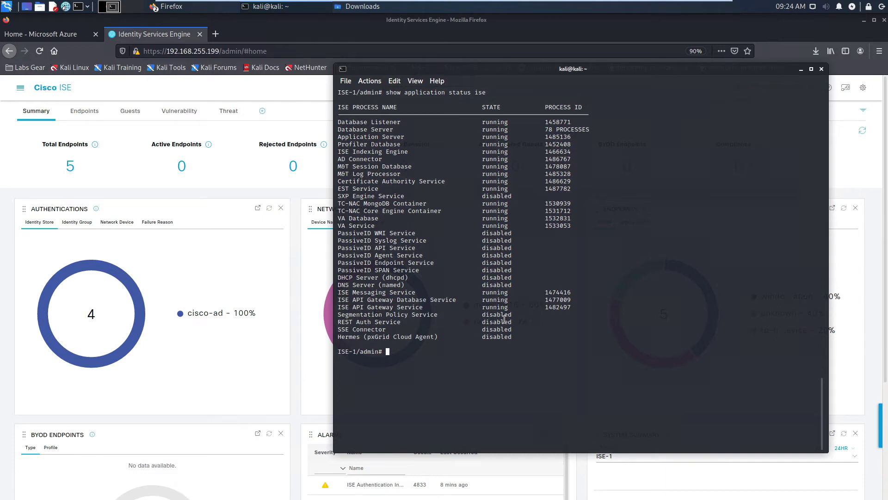
# Enable the REST ID Store in Administration > Identity Management > Settings and save
pyautogui.click(152, 186)
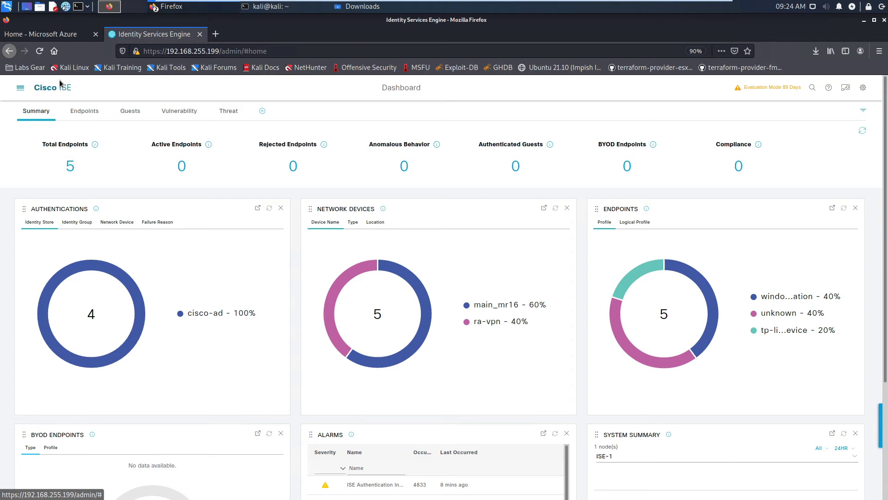
pyautogui.click(20, 88)
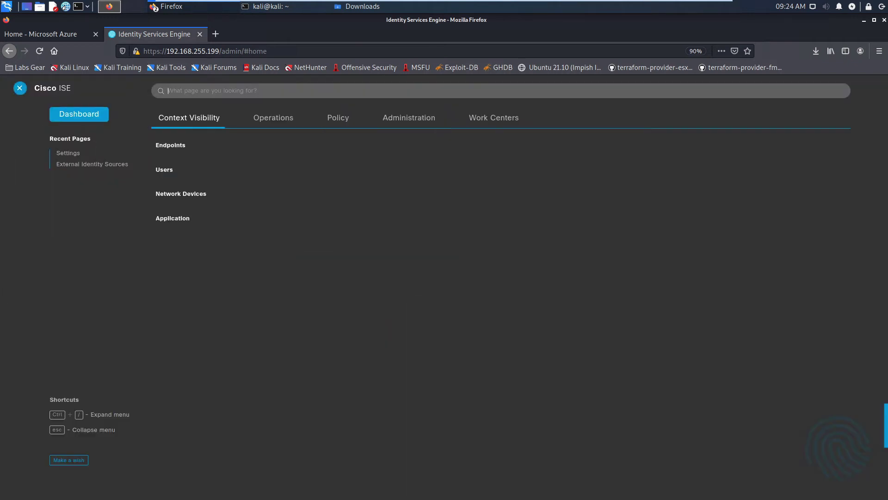
pyautogui.click(409, 120)
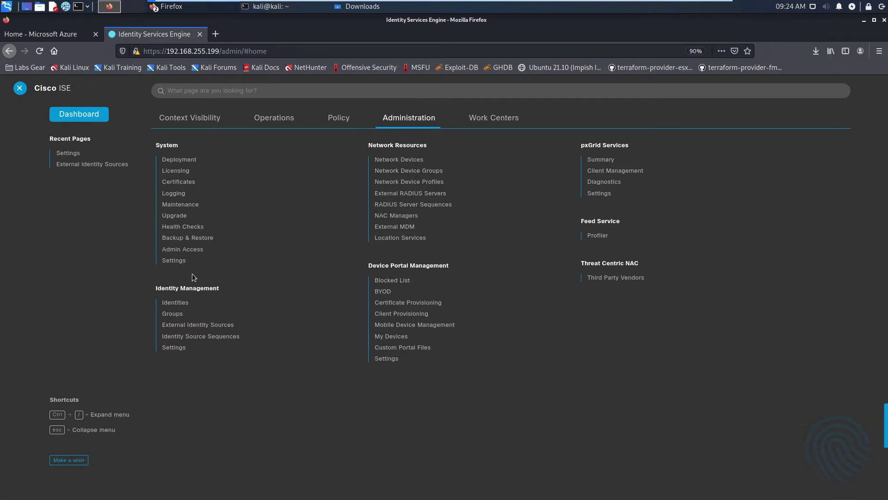
pyautogui.click(181, 348)
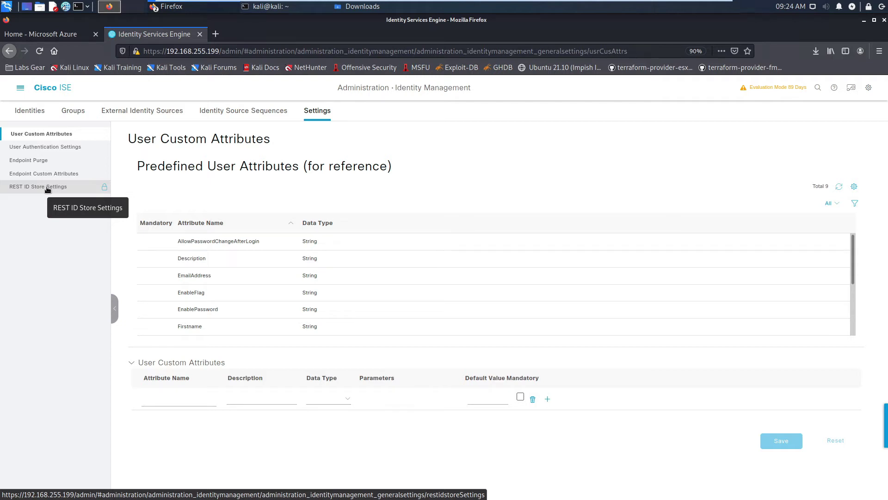
pyautogui.click(48, 187)
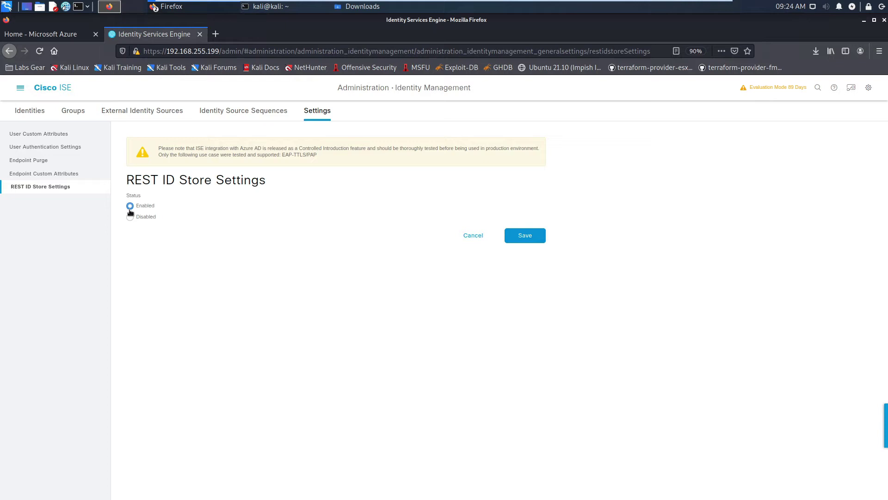
pyautogui.click(537, 233)
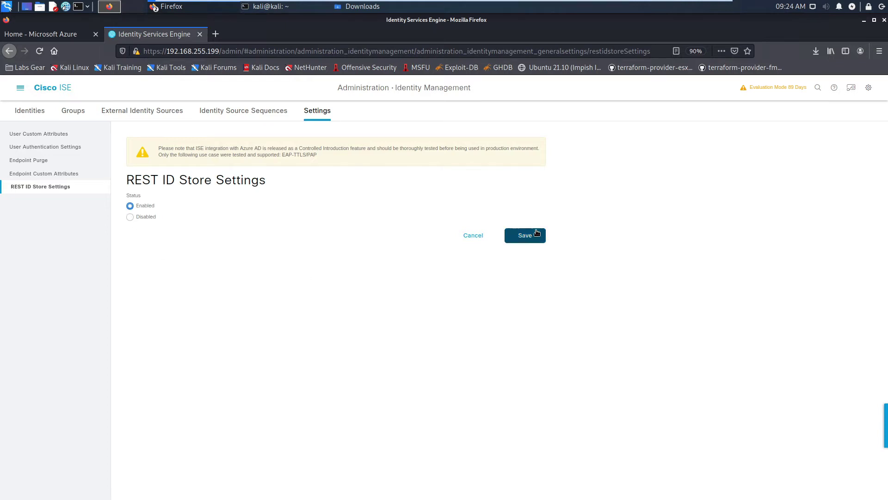
pyautogui.moveTo(319, 155); pyautogui.dragTo(282, 154)
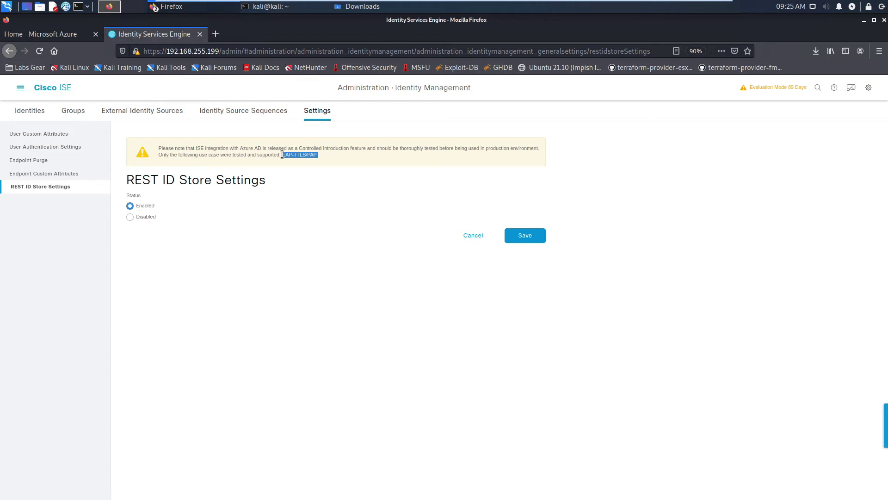
pyautogui.click(301, 194)
pyautogui.click(522, 236)
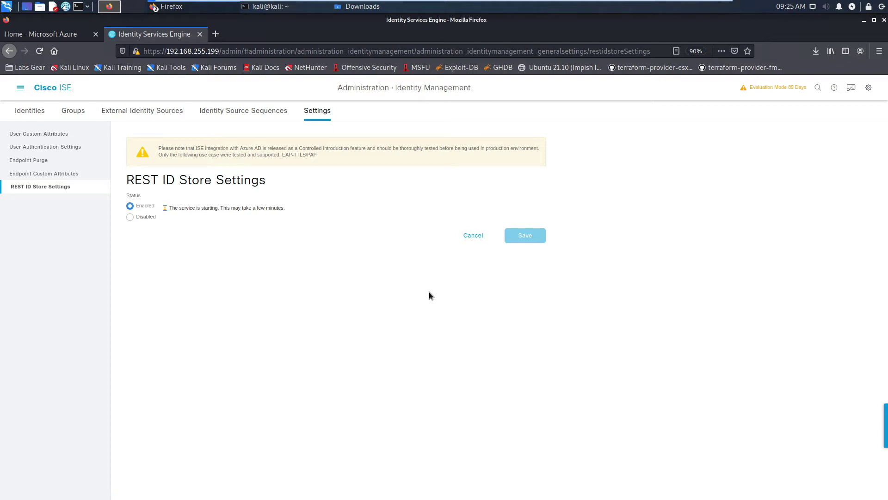
# Rerun 'show application status ise' to confirm the REST Auth Service is running
pyautogui.click(260, 7)
pyautogui.write('cls')
pyautogui.press('Up')
pyautogui.press('Up')
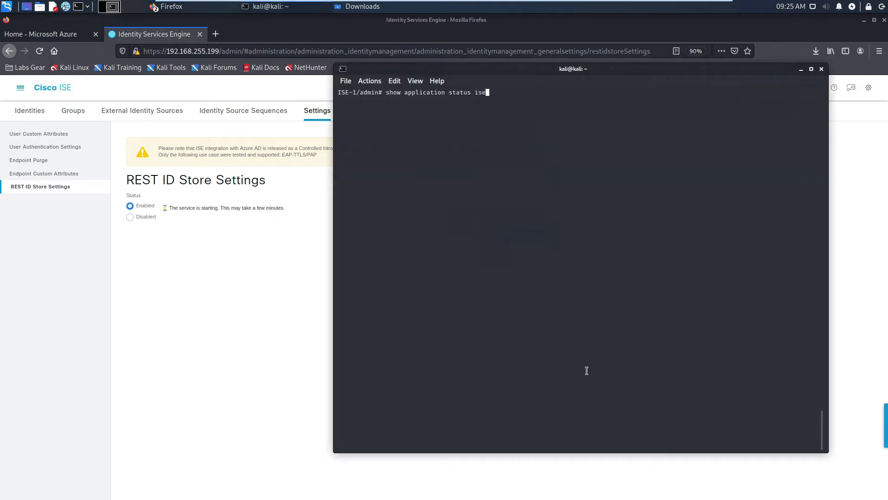
pyautogui.press('Return')
pyautogui.moveTo(338, 322); pyautogui.dragTo(575, 321)
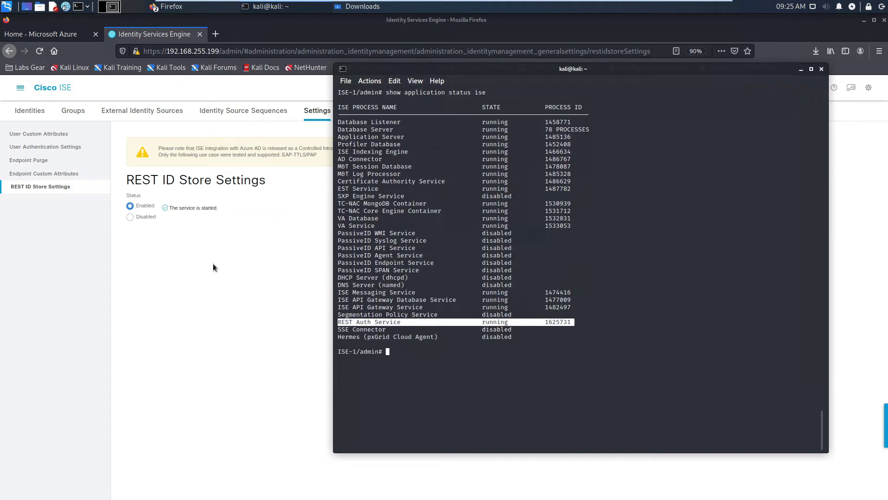
pyautogui.click(210, 247)
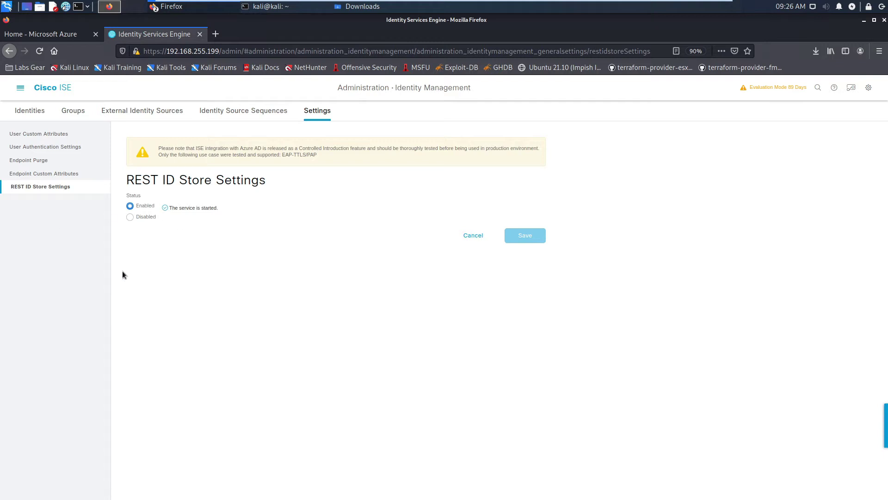
pyautogui.click(19, 88)
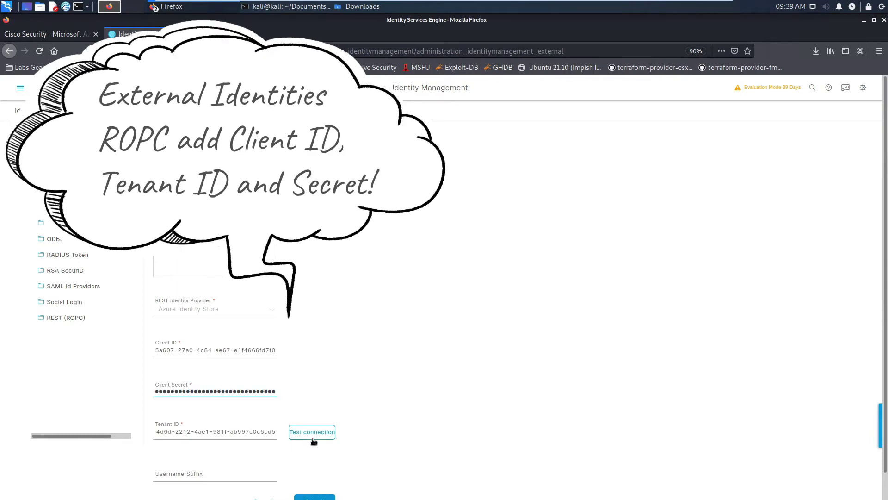
# Test the CiscoSecurityGuruAzureAD store's connection and confirm it succeeds
pyautogui.click(313, 434)
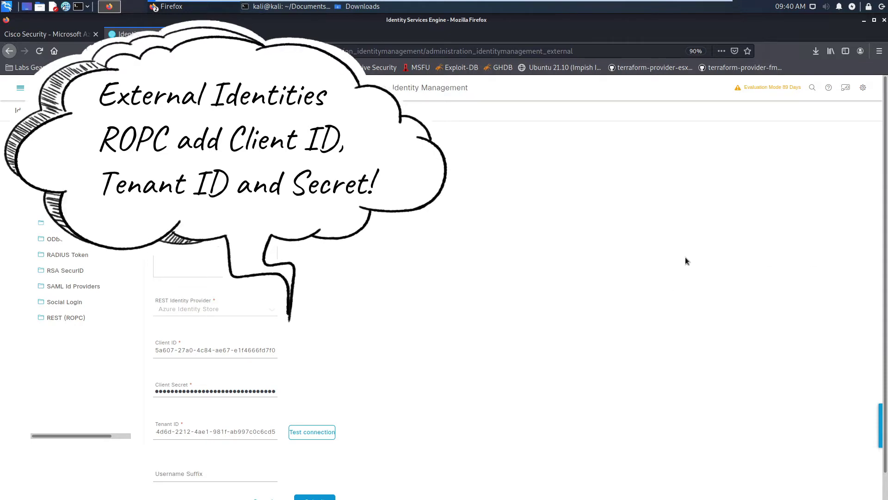
pyautogui.scroll(-1, 546, 284)
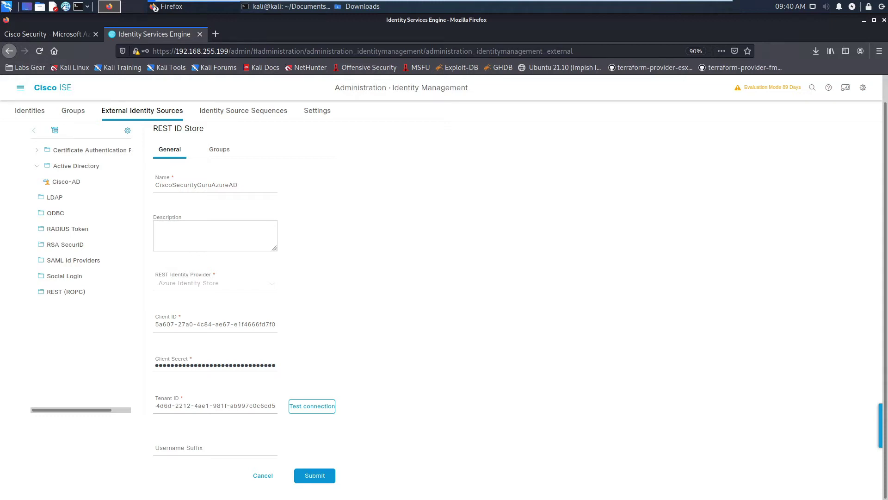
# In Azure, copy the onmicrosoft.com domain from the sales user's principal name
pyautogui.click(46, 35)
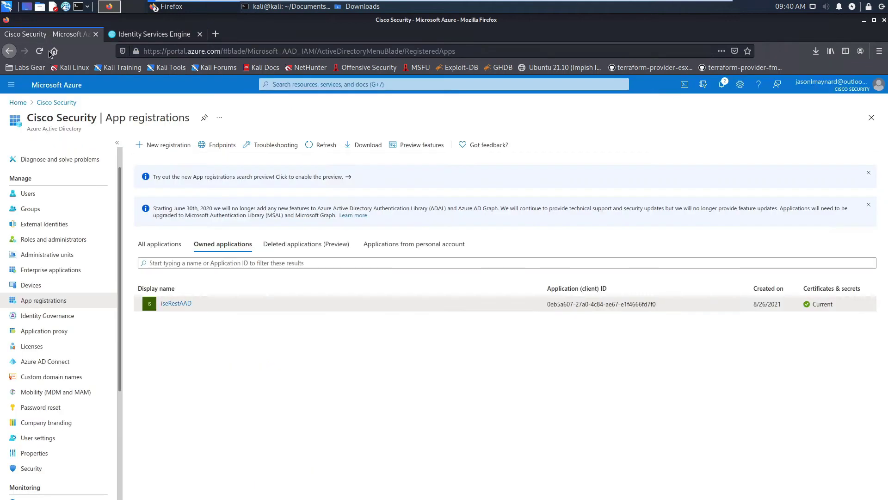
pyautogui.click(25, 194)
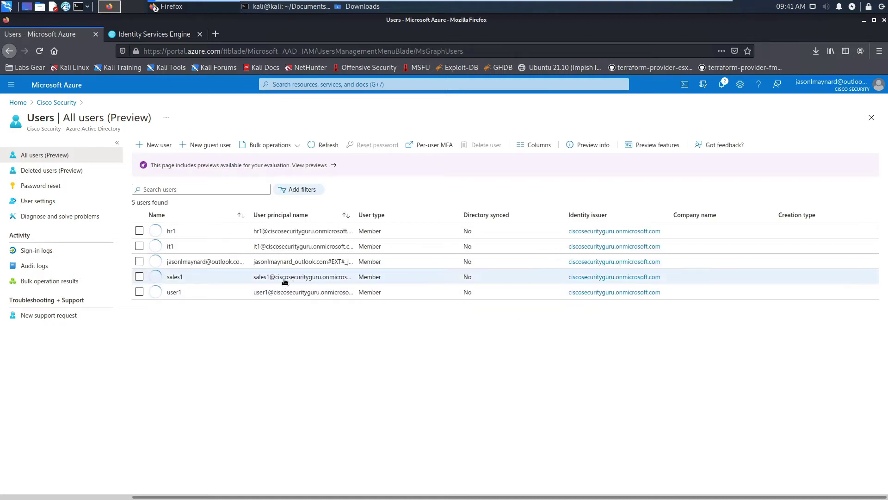
pyautogui.click(313, 279)
pyautogui.click(312, 278)
pyautogui.moveTo(273, 185); pyautogui.dragTo(152, 183)
pyautogui.hotkey('ctrl', 'c')
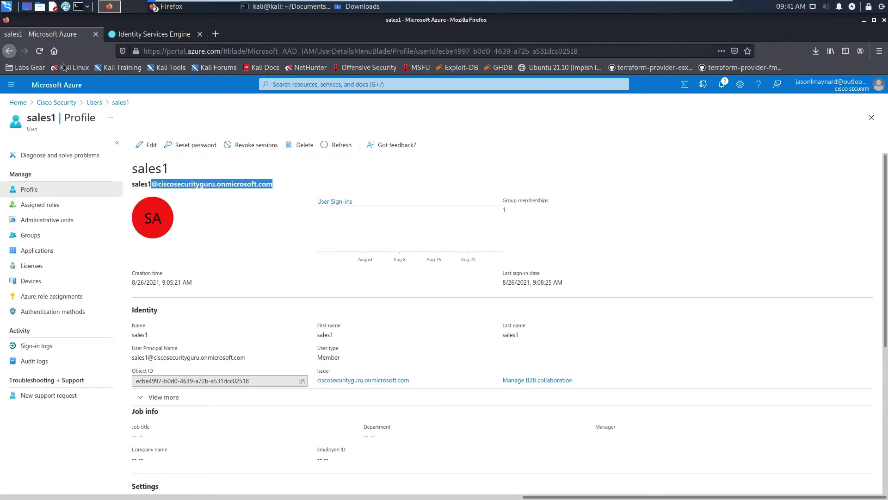
# Paste the copied domain into the ISE store's Username Suffix field
pyautogui.click(18, 102)
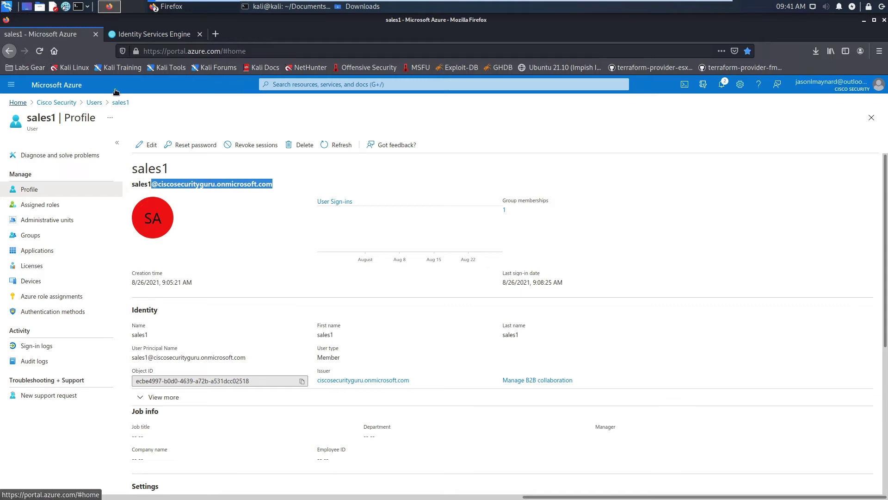
pyautogui.click(153, 33)
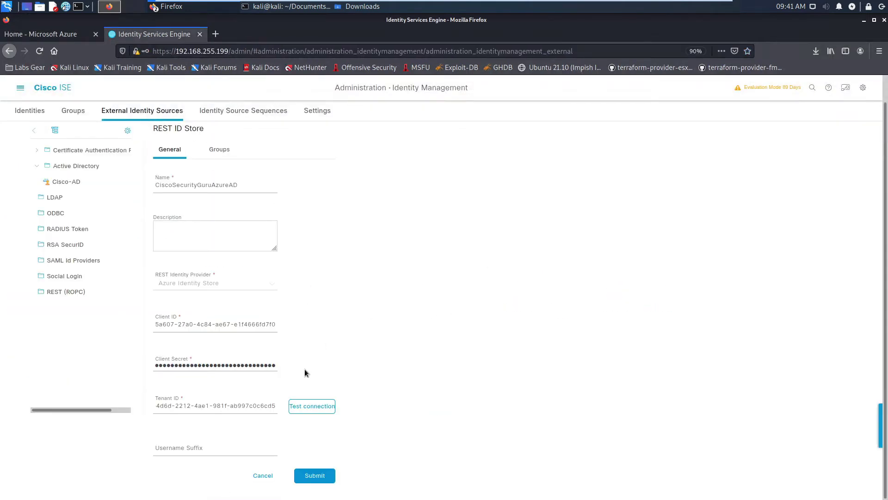
pyautogui.click(177, 449)
pyautogui.hotkey('ctrl', 'v')
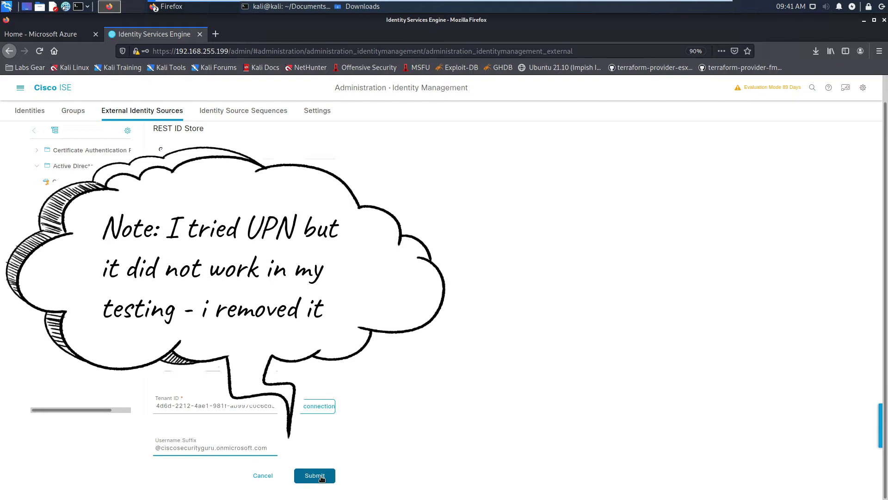
# Submit the new REST store, reopen it and fetch its groups from Azure AD
pyautogui.click(315, 476)
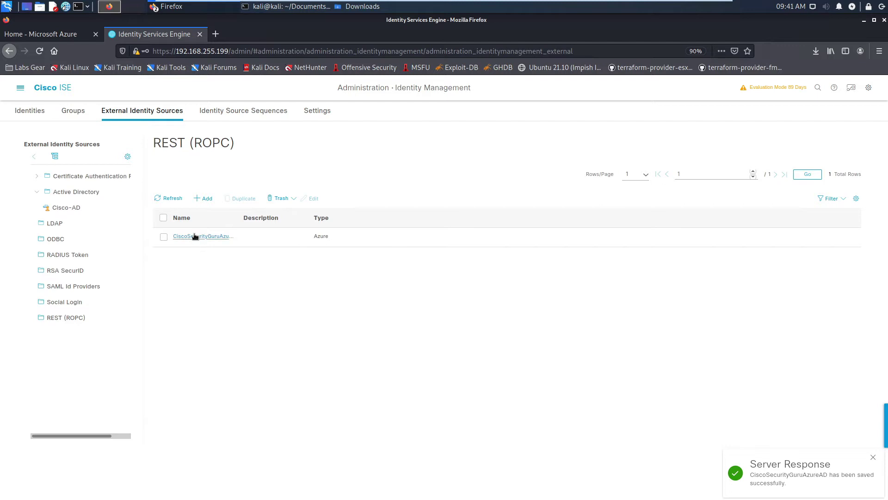
pyautogui.click(195, 237)
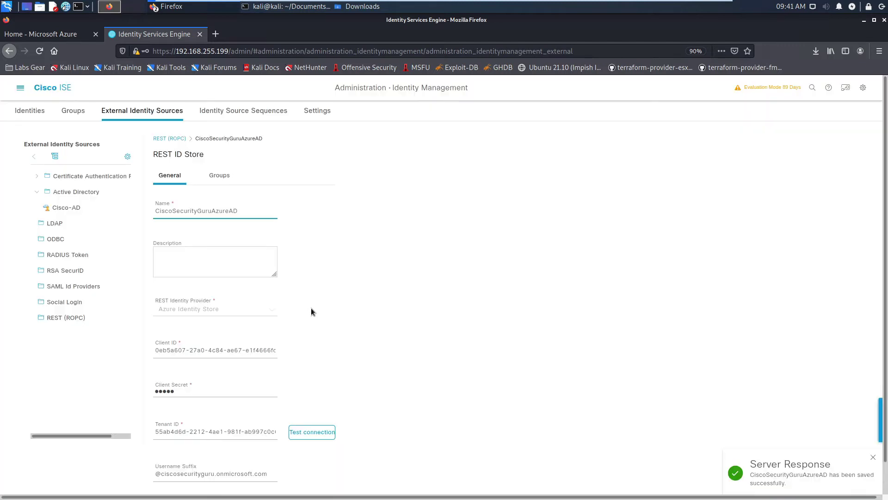
pyautogui.click(219, 176)
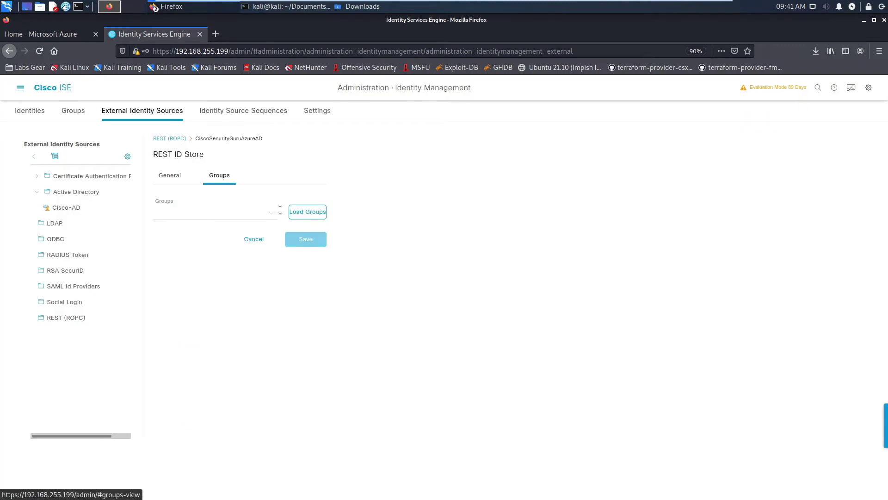
pyautogui.click(299, 215)
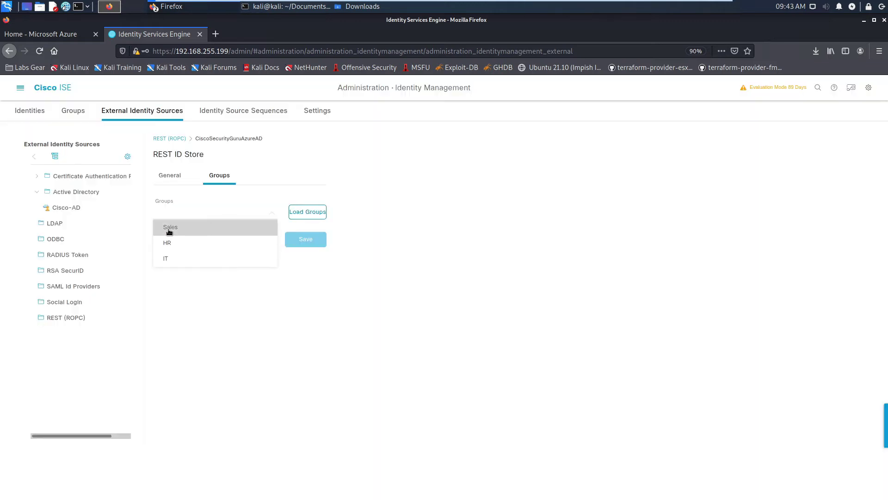
# Add the Sales, HR and IT groups to the store and save
pyautogui.click(169, 230)
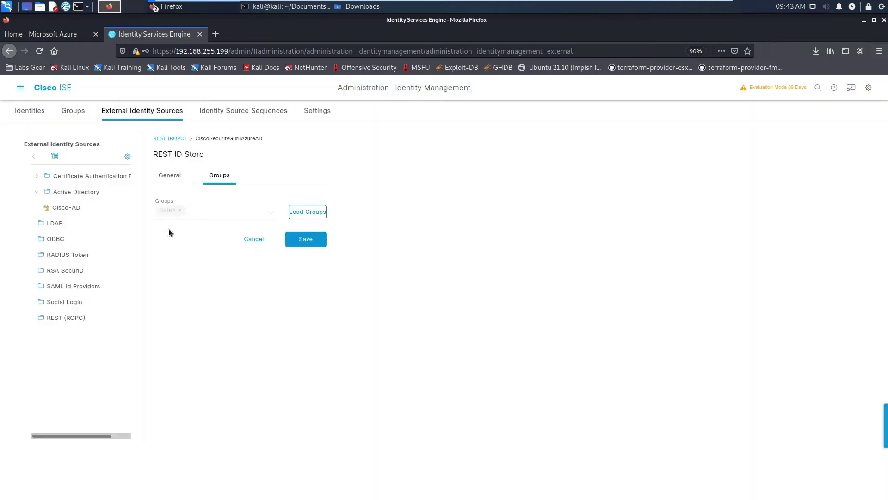
pyautogui.click(270, 213)
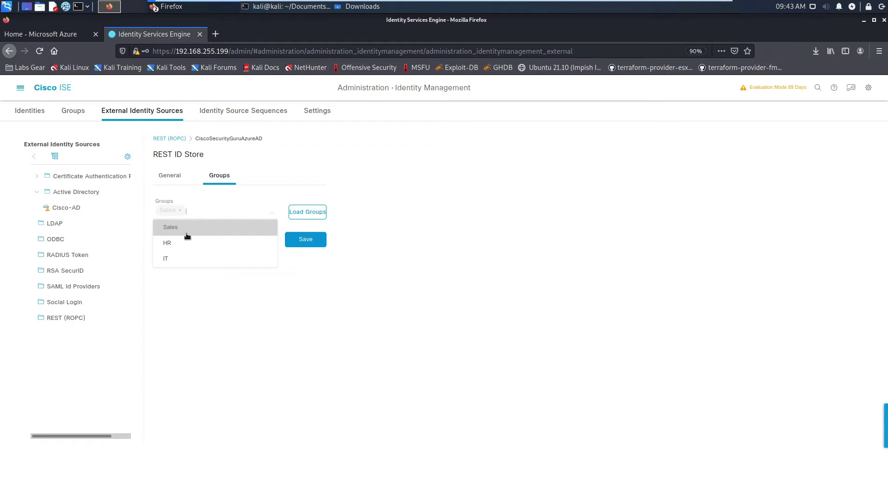
pyautogui.click(179, 244)
pyautogui.click(271, 215)
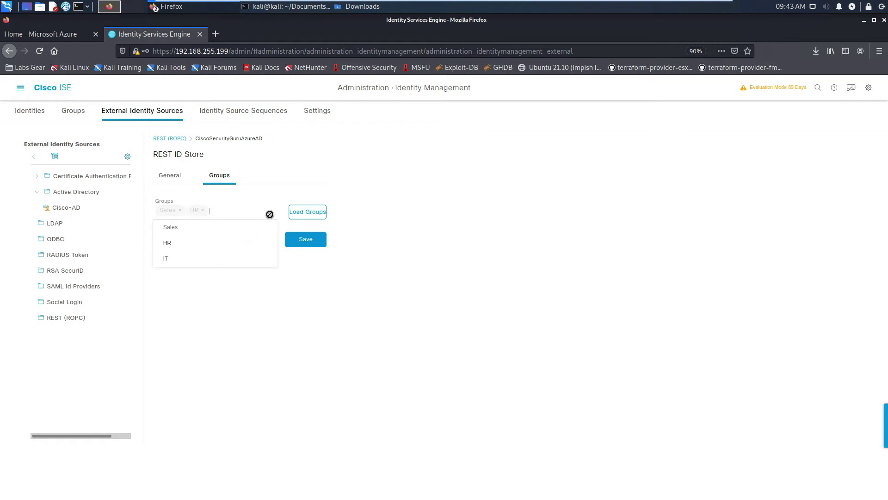
pyautogui.click(163, 255)
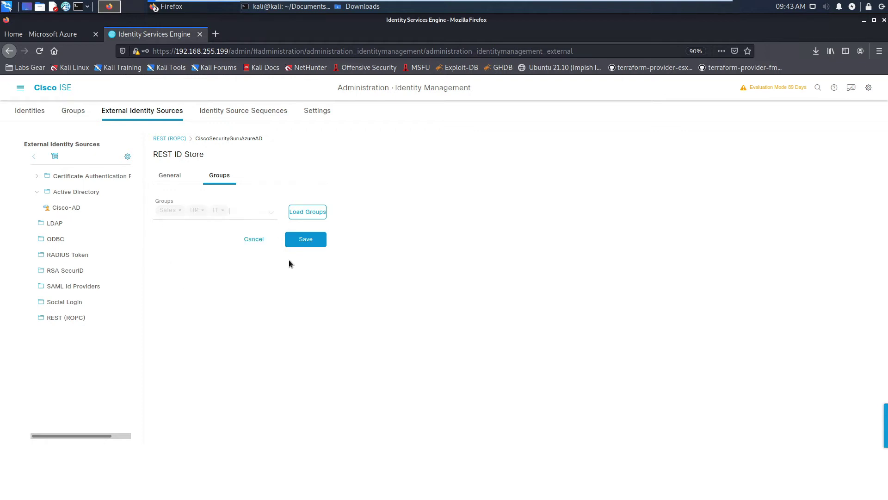
pyautogui.click(304, 240)
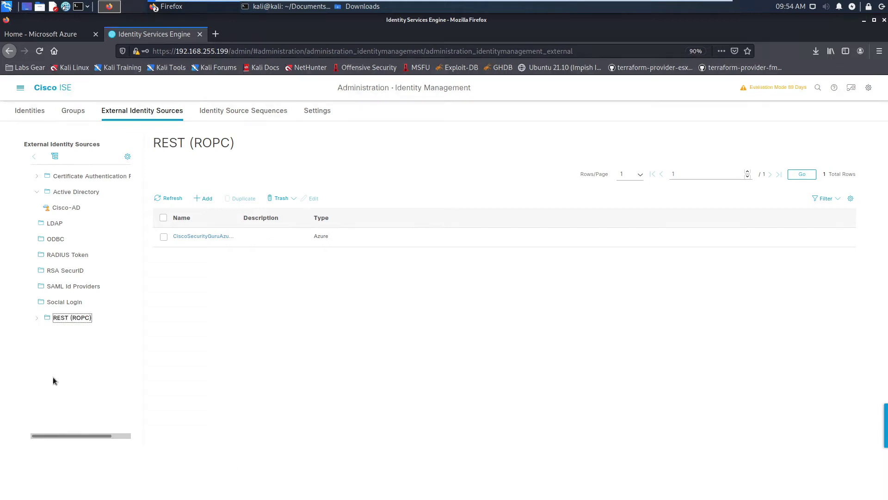
# Build a new policy condition: Network Access EapTunnel equals EAP-TTLS
pyautogui.click(20, 88)
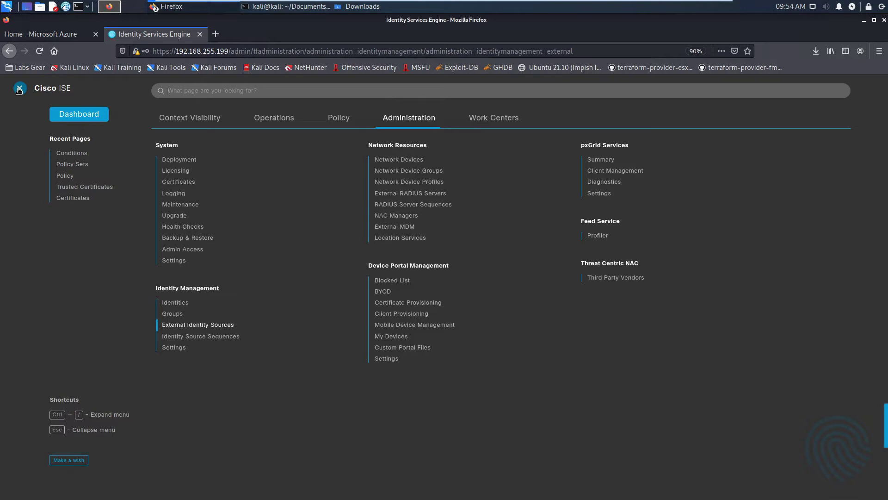
pyautogui.moveTo(332, 122)
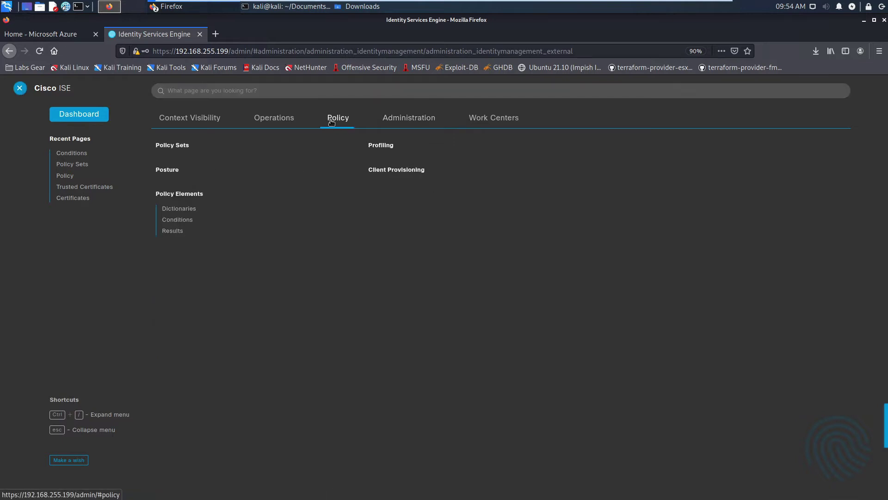
pyautogui.click(176, 224)
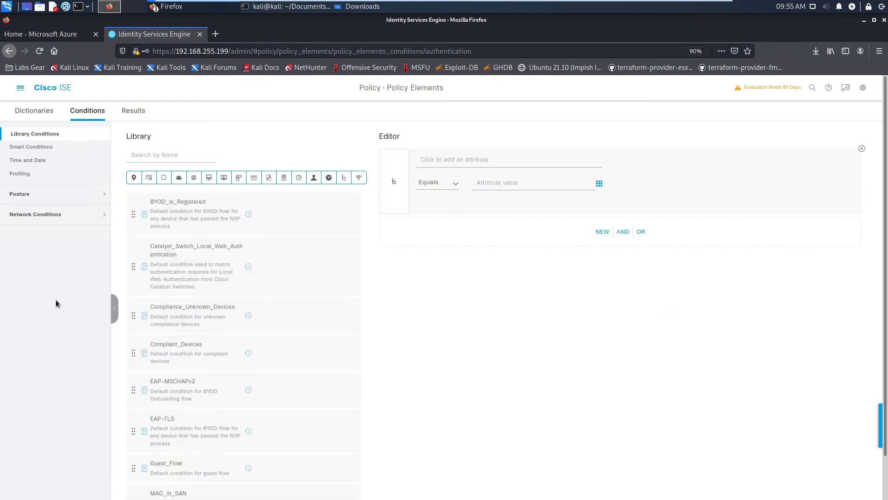
pyautogui.click(269, 181)
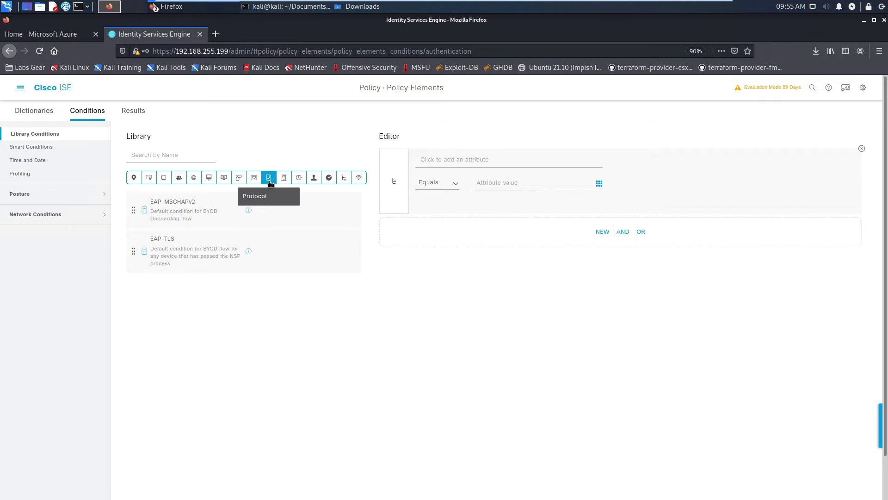
pyautogui.click(464, 161)
pyautogui.click(534, 204)
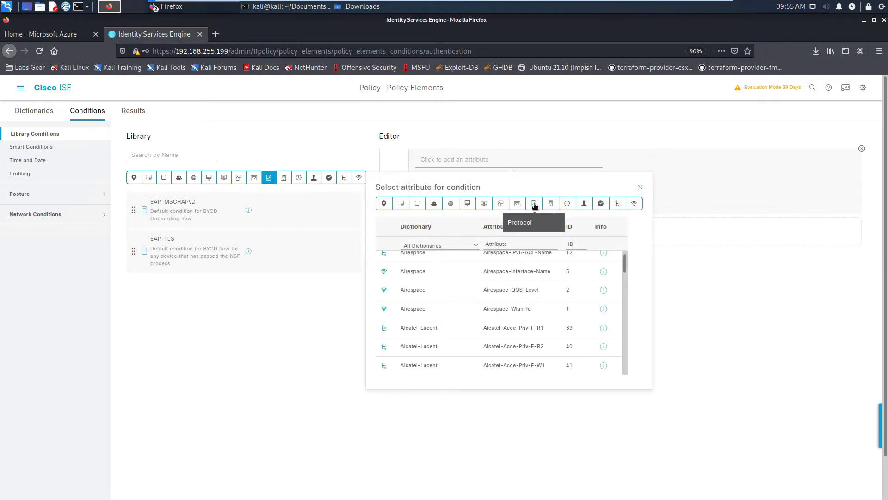
pyautogui.scroll(-2, 521, 338)
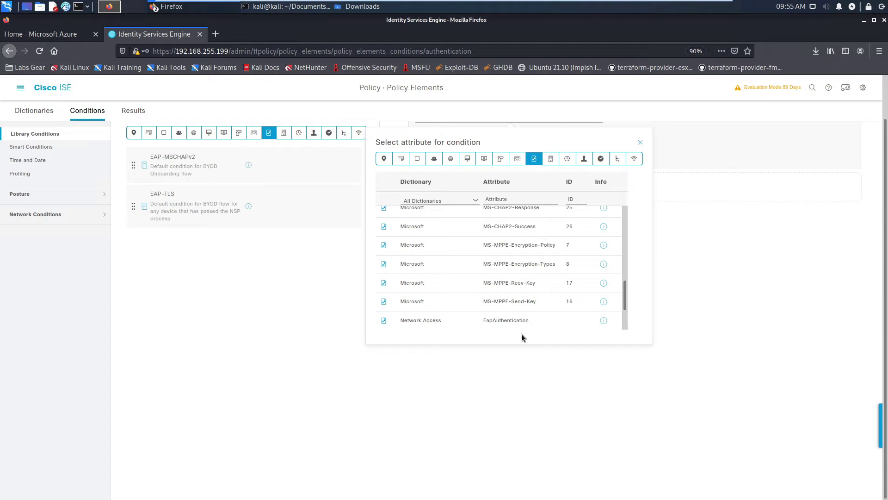
pyautogui.scroll(-3, 617, 314)
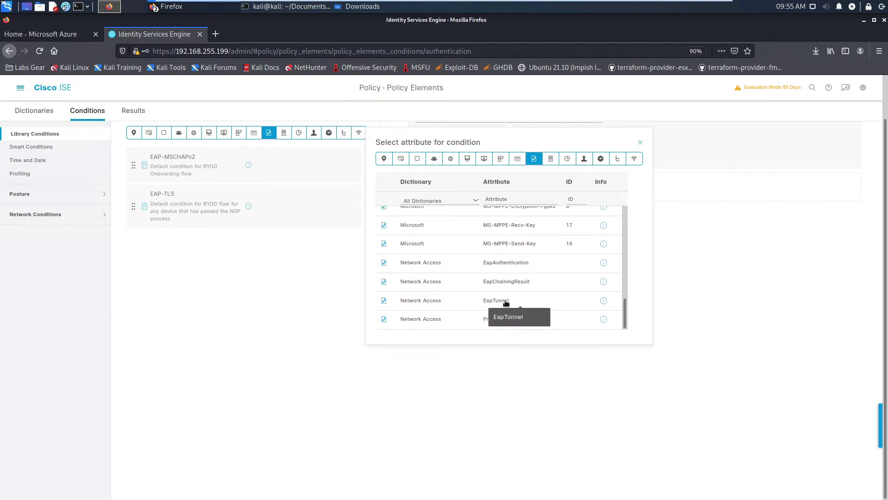
pyautogui.click(505, 303)
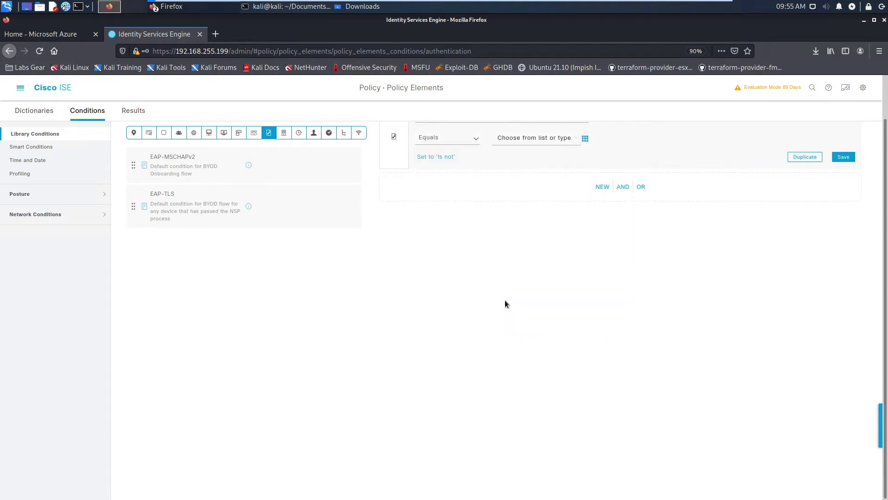
pyautogui.click(535, 141)
pyautogui.click(518, 186)
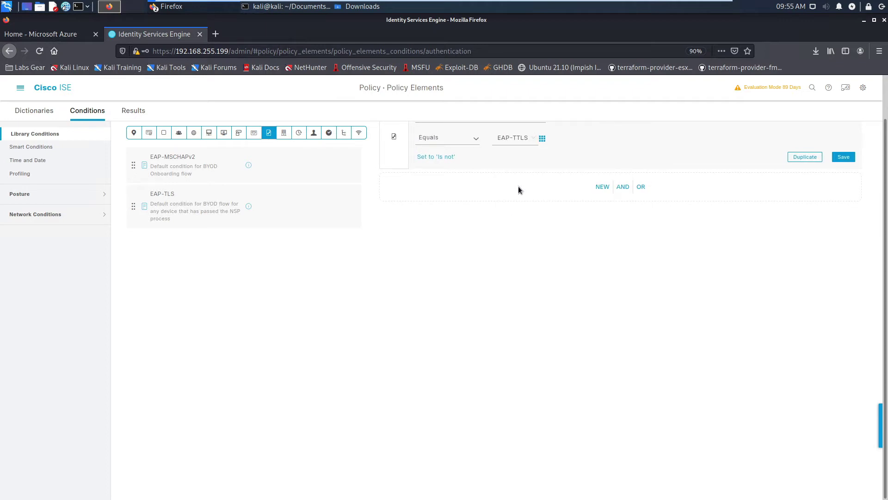
# Save it as library condition EAP-TTLS, then go to Policy Sets
pyautogui.click(842, 158)
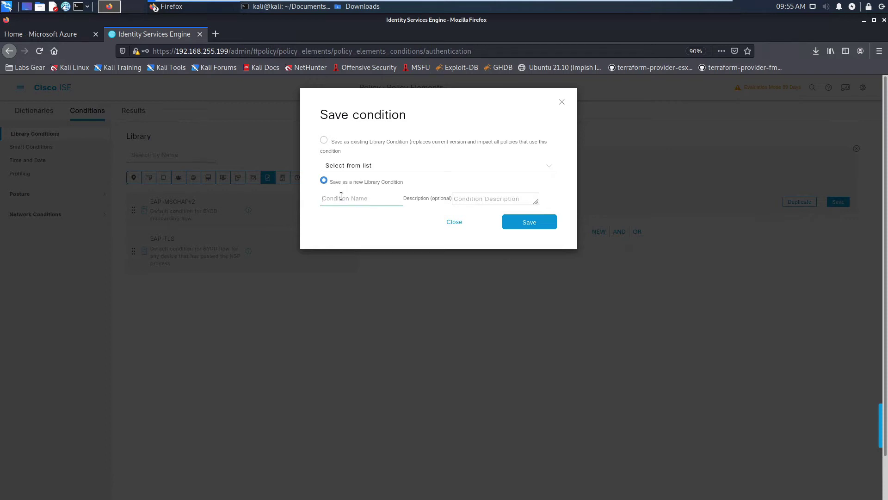
pyautogui.write('EAP-TTLS')
pyautogui.click(532, 222)
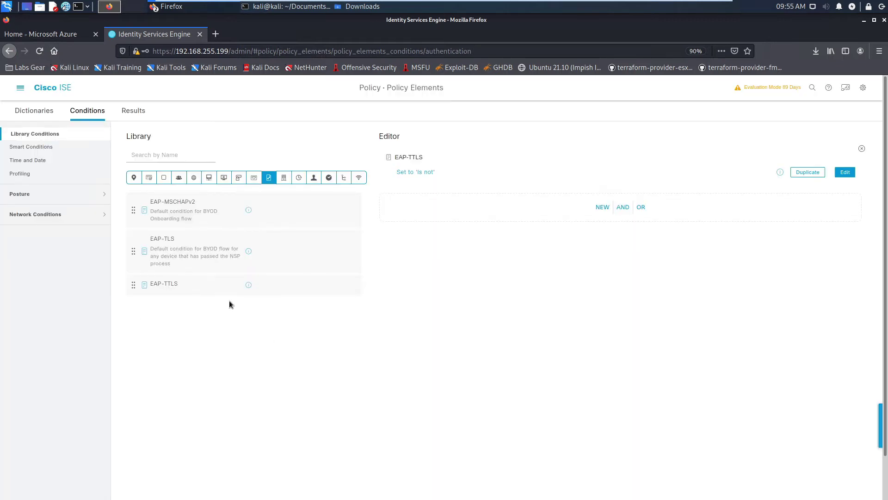
pyautogui.click(20, 88)
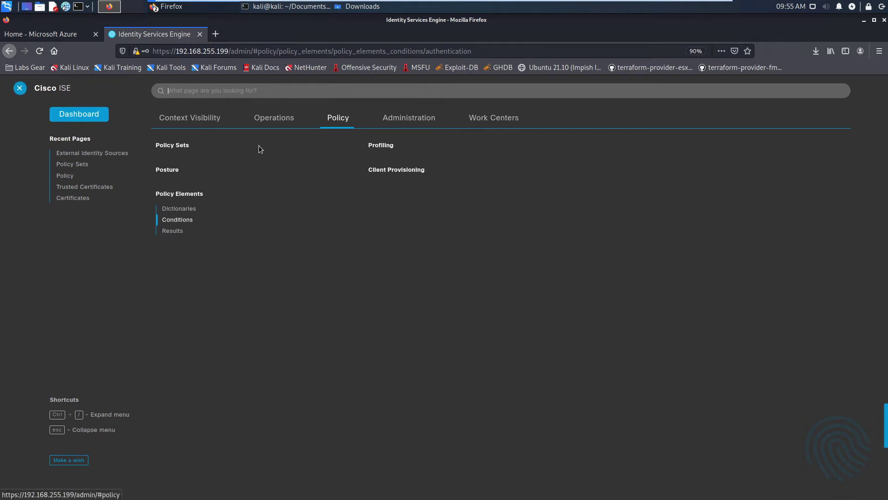
pyautogui.click(172, 146)
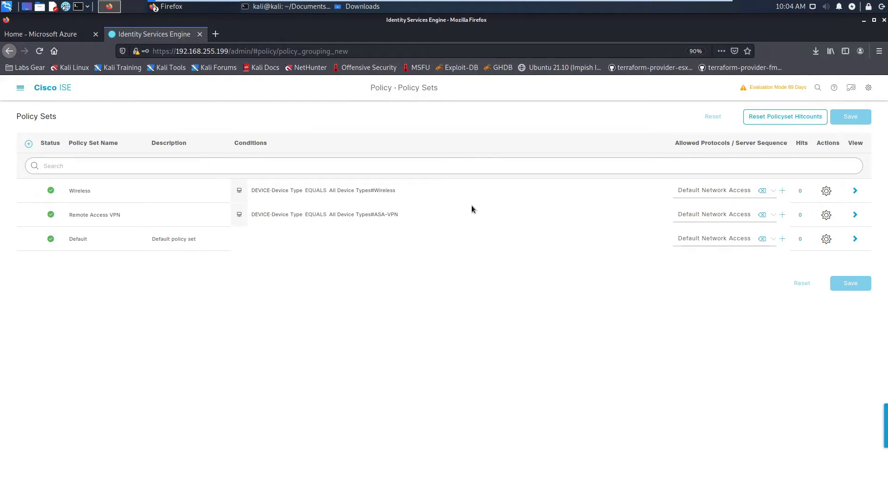
# In the Wireless policy set, insert authentication rule CiscoSecurityGuru-AAD above Cisco-AD and edit its conditions
pyautogui.click(855, 191)
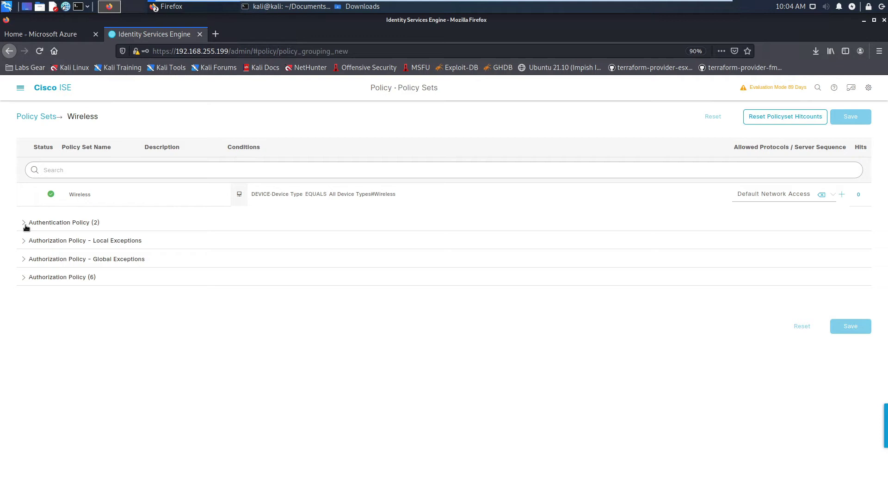
pyautogui.click(25, 223)
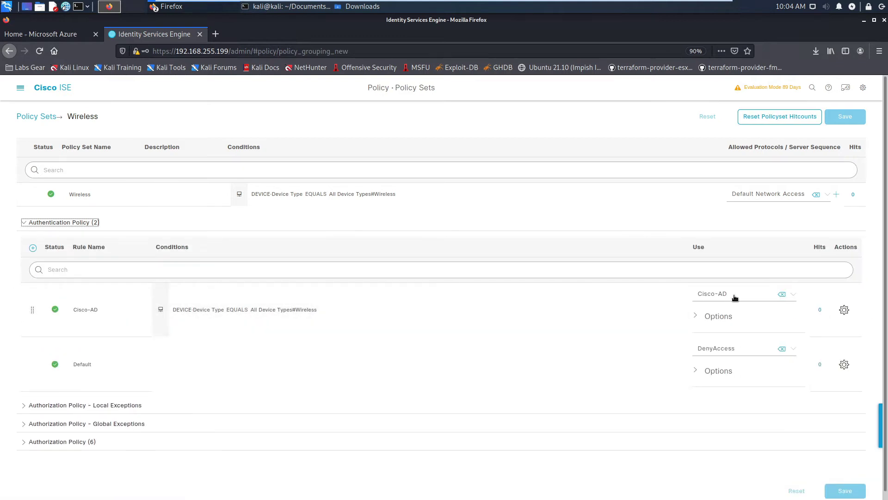
pyautogui.click(844, 311)
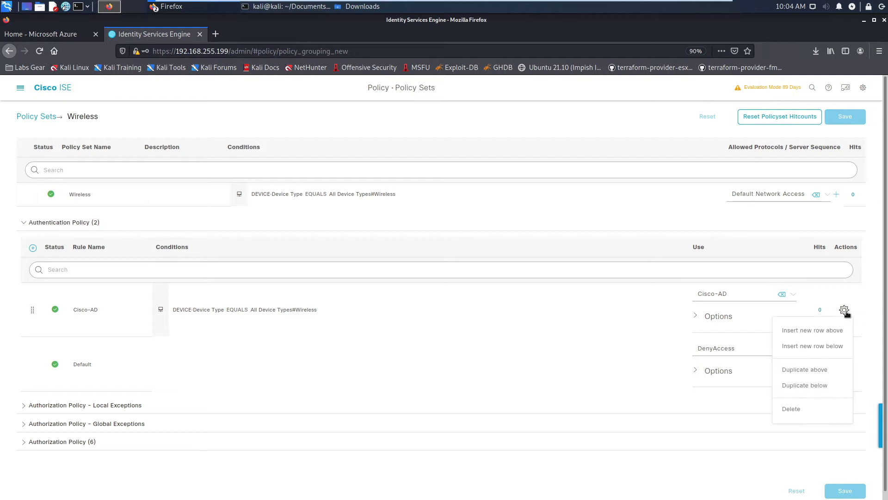
pyautogui.click(831, 332)
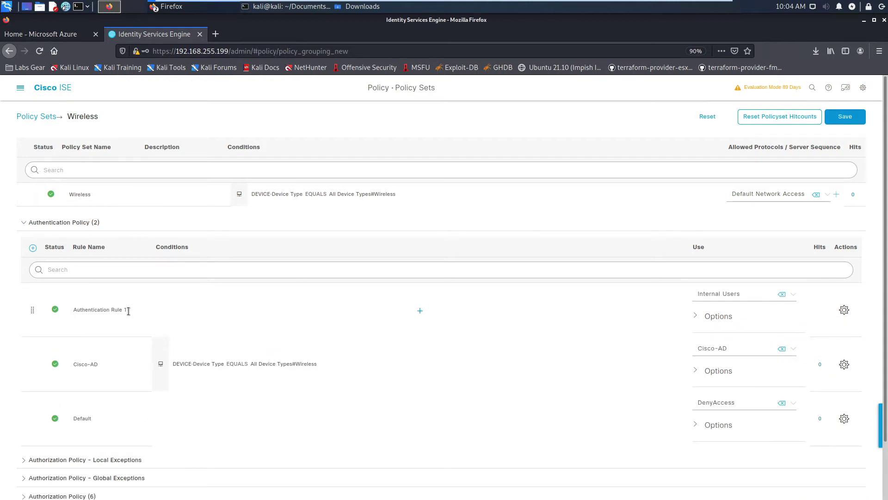
pyautogui.moveTo(129, 312); pyautogui.dragTo(67, 317)
pyautogui.write('CiscoSecurityGuru-AAD')
pyautogui.click(420, 311)
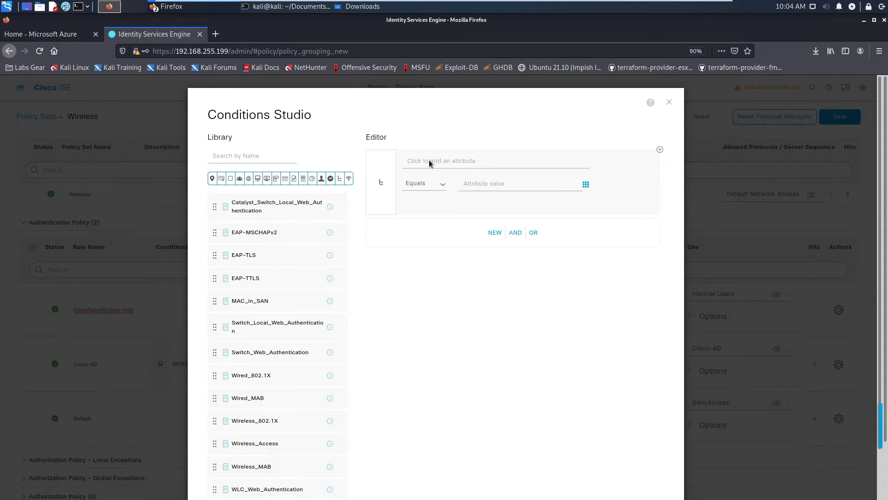
# Set the first condition to DEVICE Device Type equals All Device Types#Wireless
pyautogui.click(466, 162)
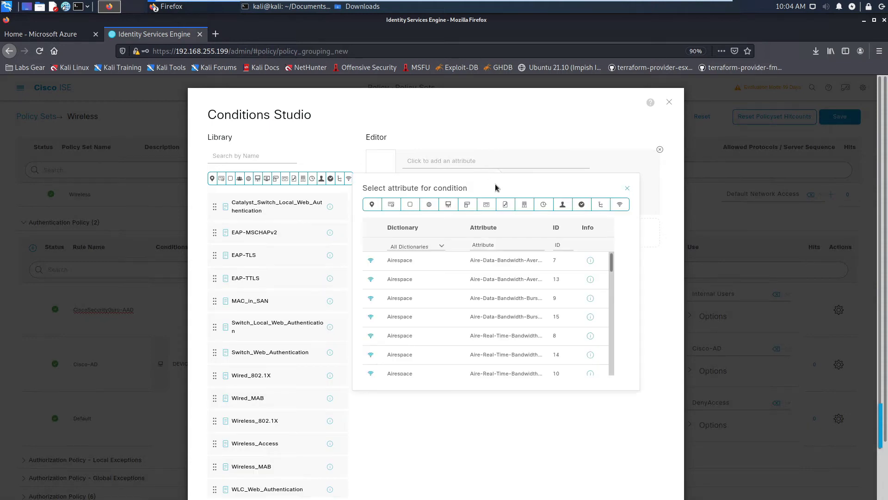
pyautogui.click(448, 205)
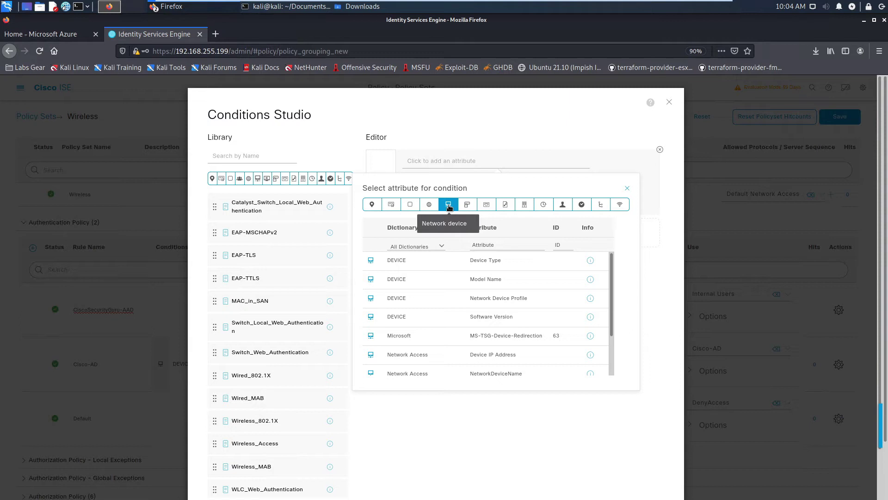
pyautogui.click(491, 262)
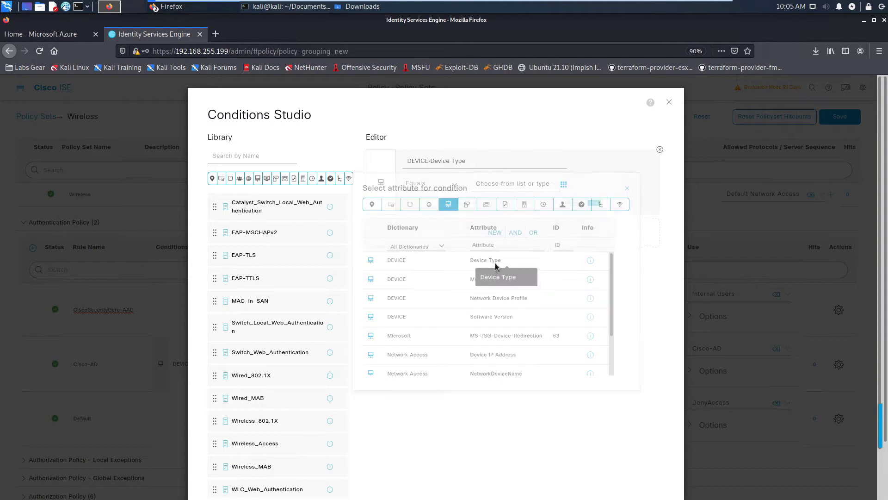
pyautogui.click(517, 186)
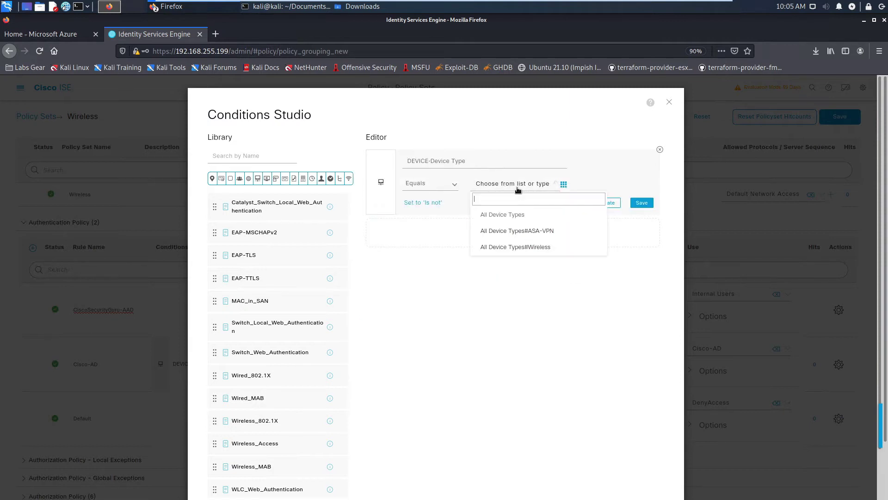
pyautogui.click(516, 248)
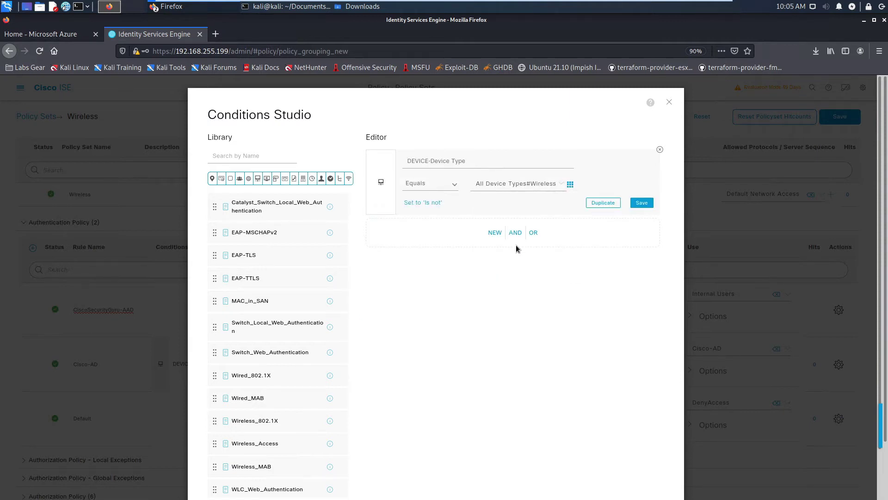
# Add an AND condition: Network Access EapTunnel equals EAP-TTLS
pyautogui.click(492, 236)
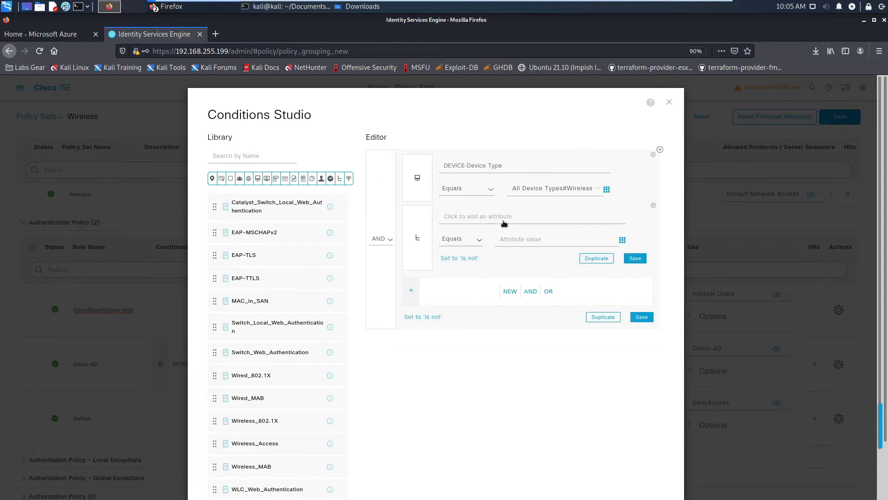
pyautogui.click(505, 223)
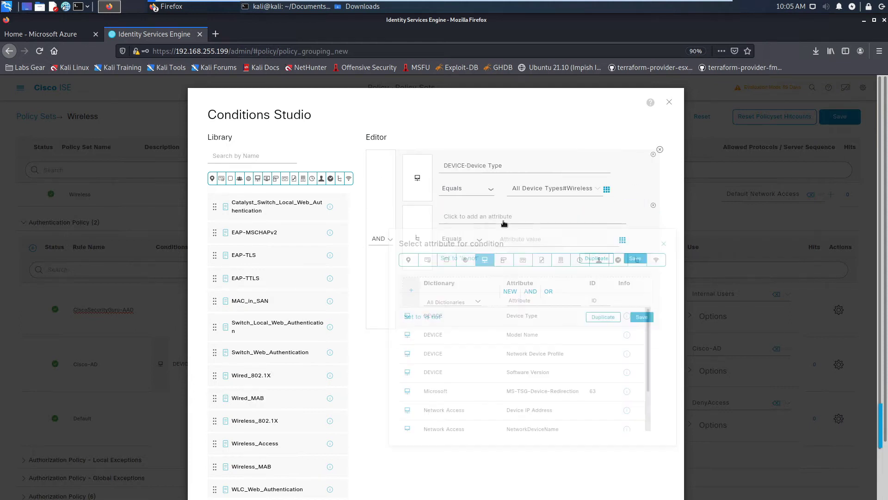
pyautogui.click(542, 262)
pyautogui.scroll(-2, 548, 400)
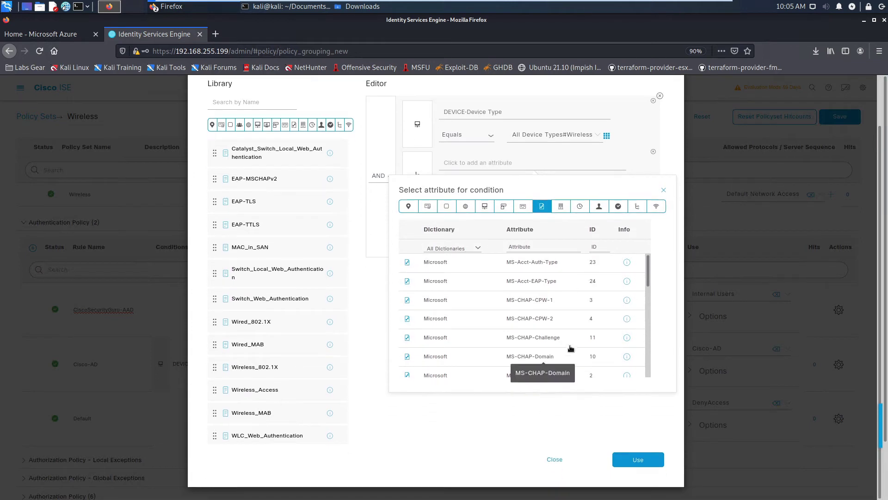
pyautogui.scroll(-3, 578, 338)
pyautogui.scroll(-5, 582, 330)
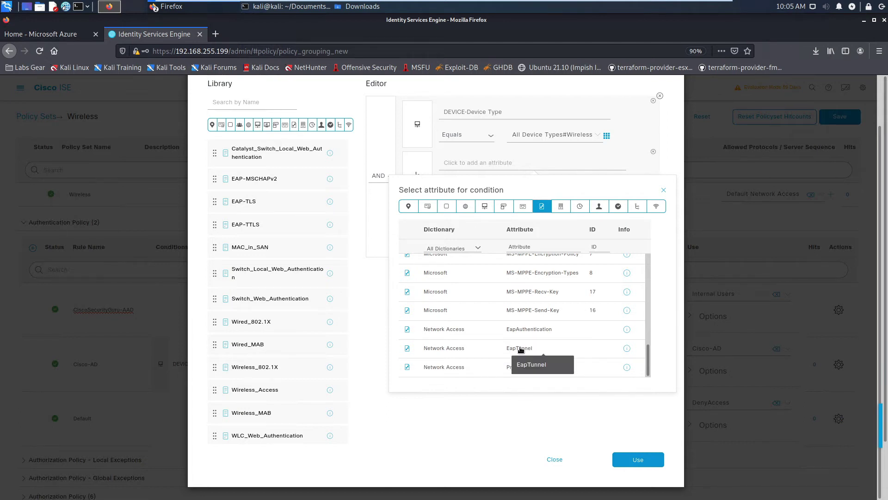
pyautogui.click(520, 349)
pyautogui.click(547, 188)
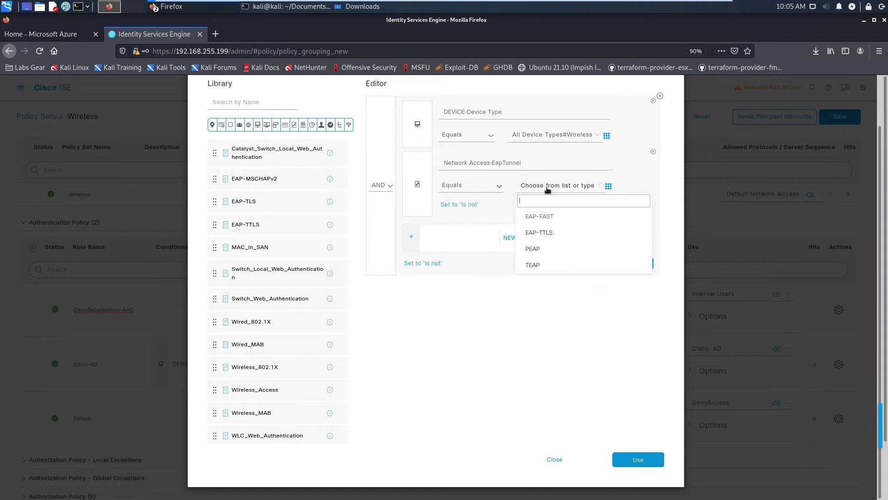
pyautogui.click(542, 233)
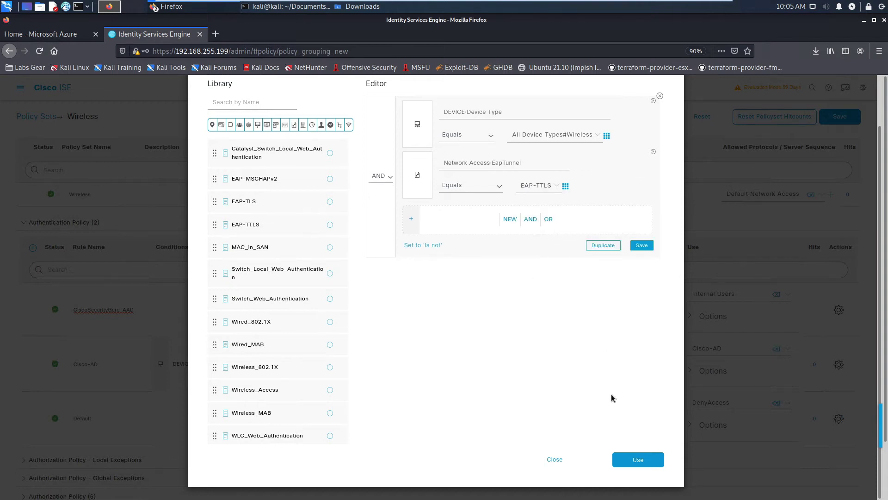
# Apply the conditions and set the rule's identity source to CiscoSecurityGuruAzureAD
pyautogui.click(632, 461)
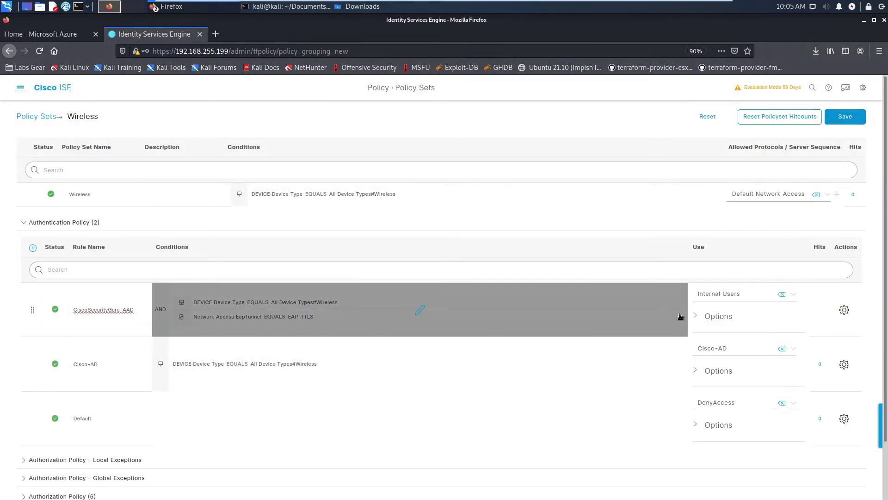
pyautogui.click(736, 298)
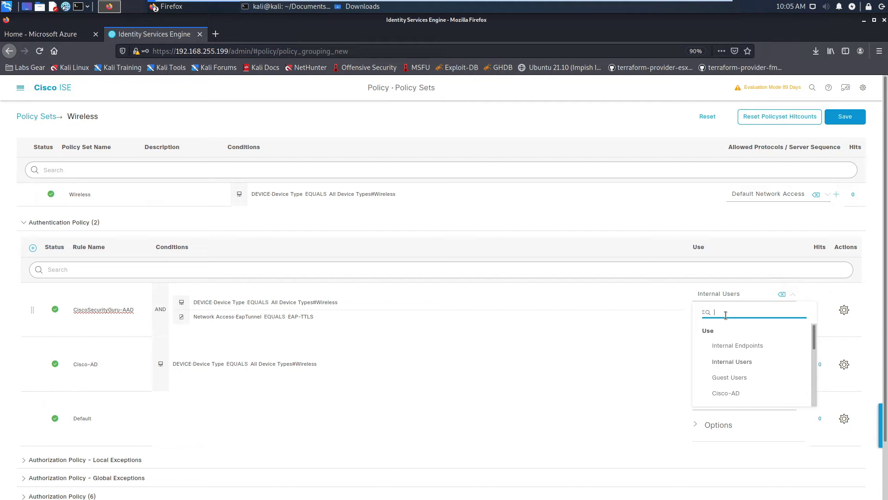
pyautogui.scroll(-5, 736, 381)
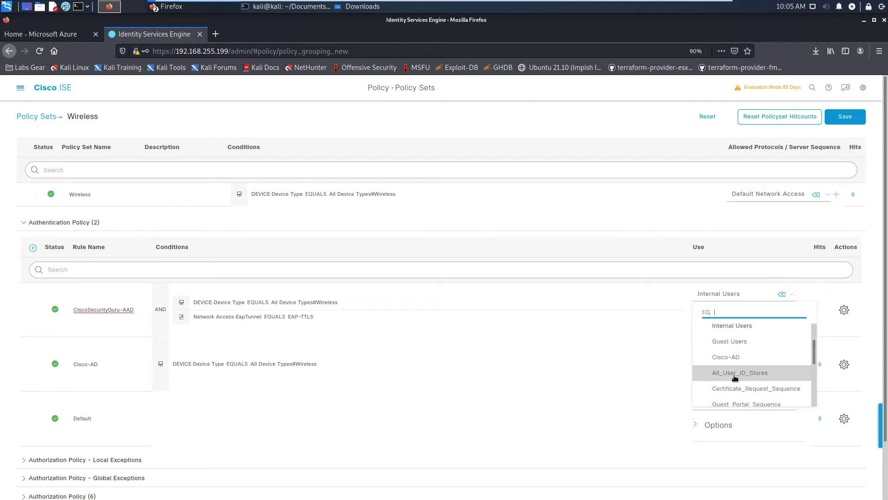
pyautogui.scroll(-3, 734, 377)
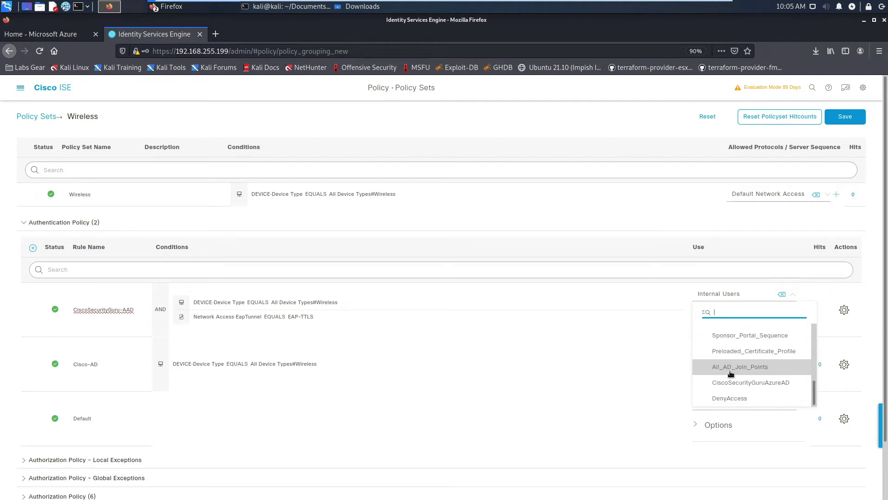
pyautogui.click(735, 384)
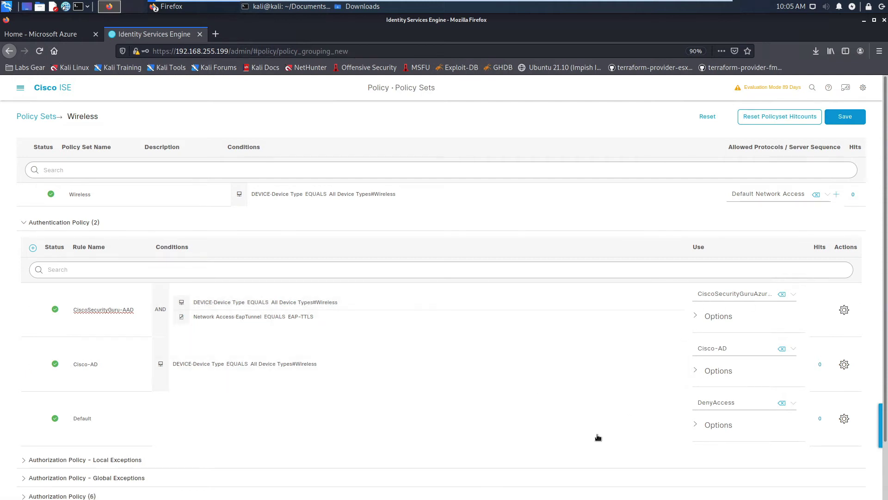
pyautogui.scroll(-3, 597, 433)
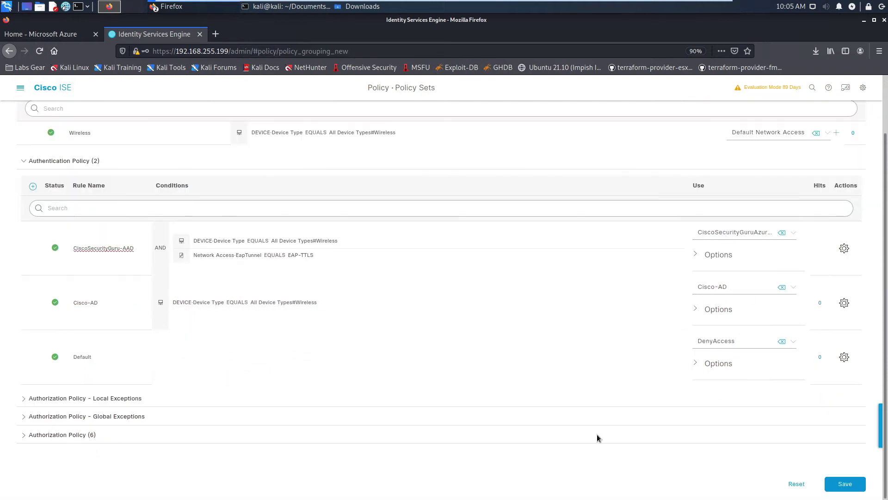
# Duplicate authorization rule 802.1x-HR above itself and rename the copy 802.1x-AAD-HR
pyautogui.click(34, 435)
pyautogui.scroll(-6, 320, 371)
pyautogui.scroll(-6, 320, 370)
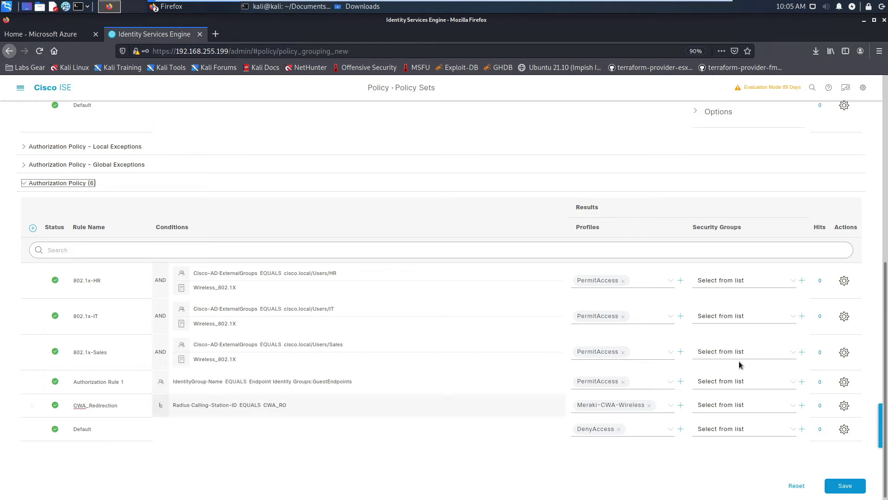
pyautogui.click(845, 281)
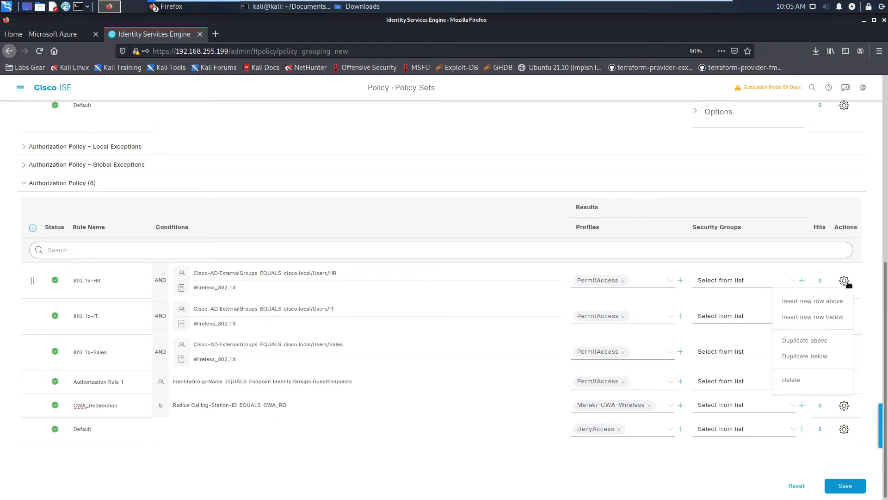
pyautogui.click(817, 341)
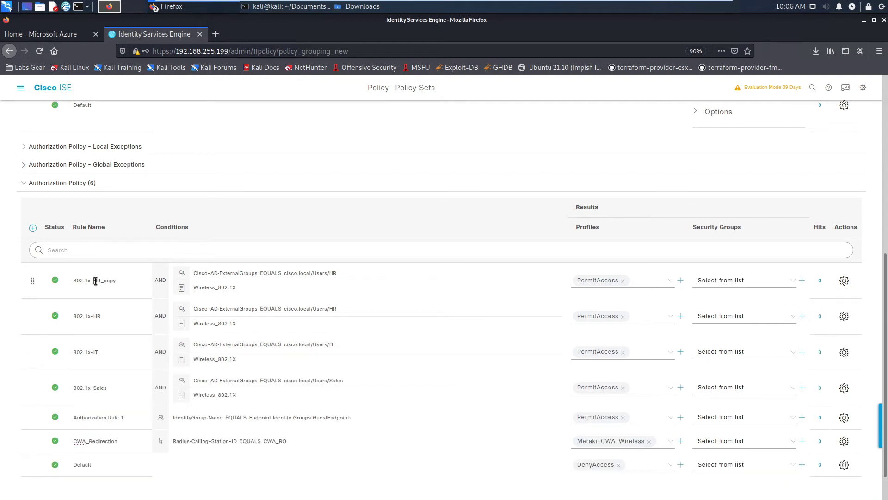
pyautogui.moveTo(96, 281); pyautogui.dragTo(121, 282)
pyautogui.press('BackSpace')
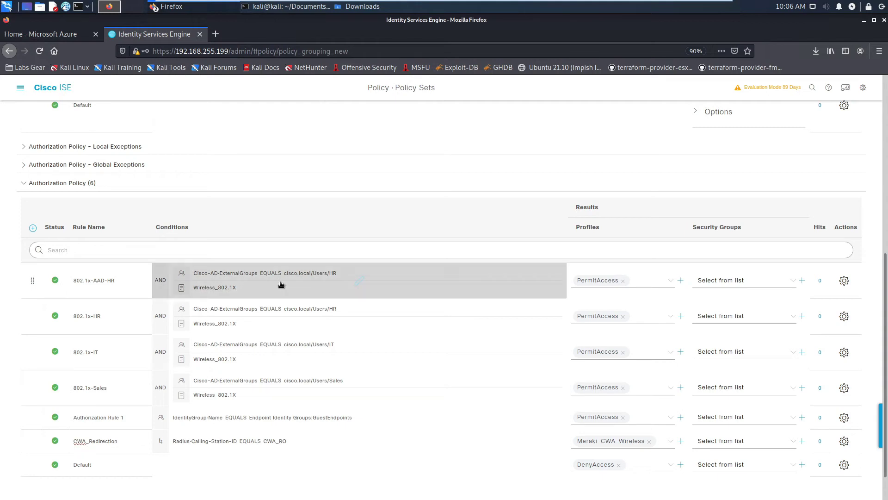
# Change its group condition to CiscoSecurityGuruAzureAD ExternalGroups equals HR and apply it
pyautogui.click(307, 278)
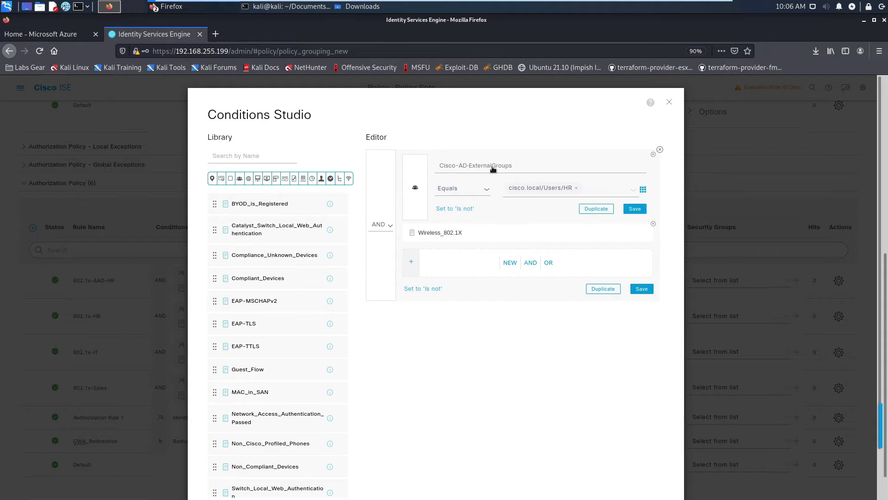
pyautogui.click(493, 168)
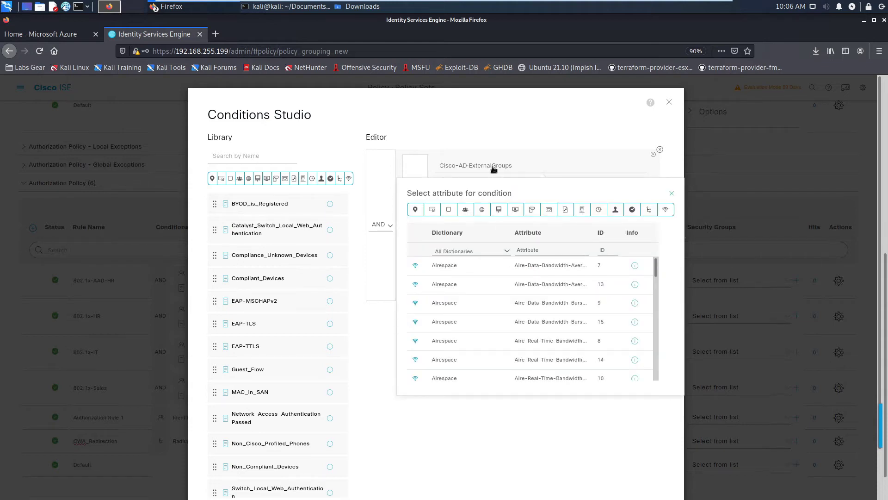
pyautogui.click(465, 211)
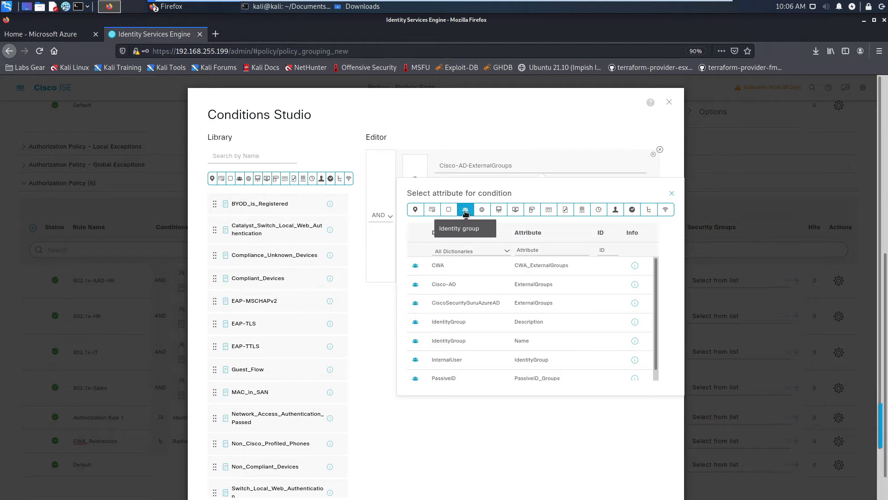
pyautogui.click(487, 303)
pyautogui.click(545, 188)
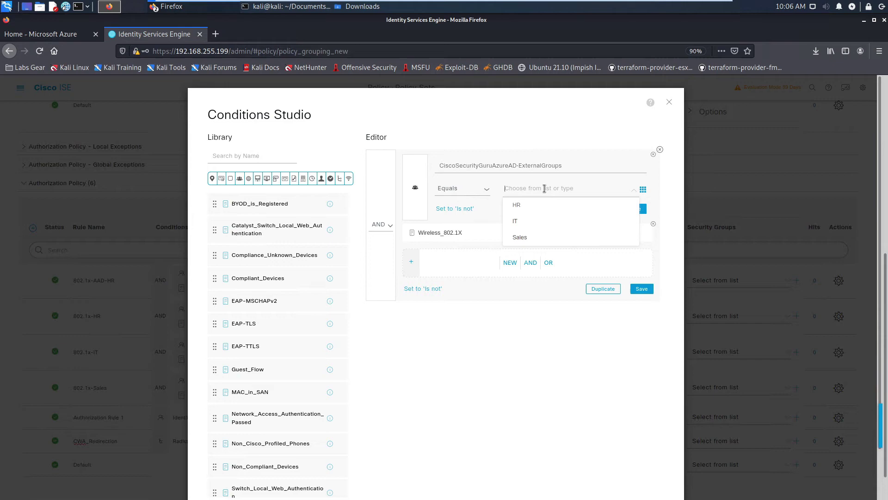
pyautogui.click(519, 205)
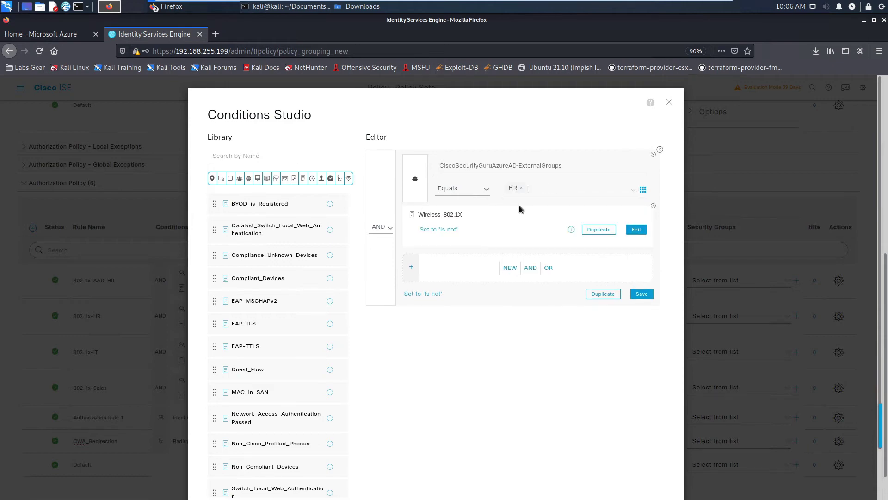
pyautogui.scroll(-2, 519, 205)
pyautogui.click(643, 459)
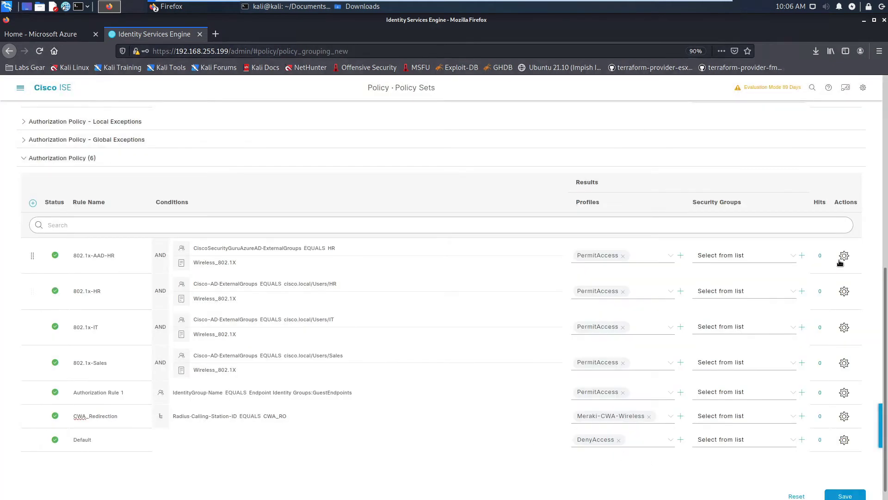
# Duplicate 802.1x-AAD-HR above itself and rename the copy 802.1x-AAD-IT
pyautogui.click(844, 256)
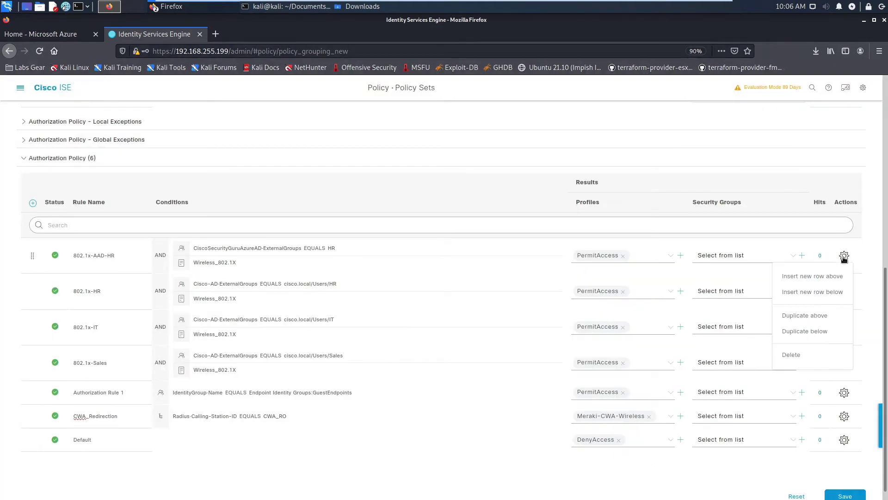
pyautogui.click(805, 315)
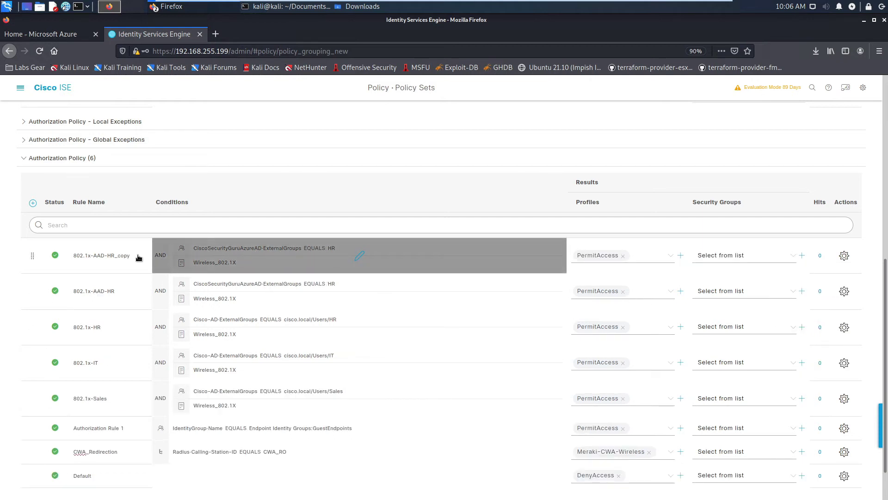
pyautogui.click(114, 256)
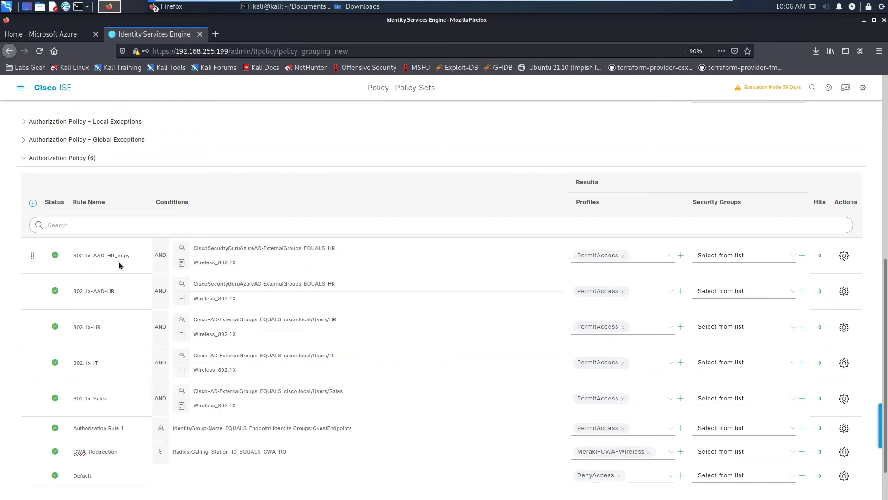
pyautogui.press('BackSpace')
pyautogui.press('Delete')
# Change the copy's ExternalGroups condition from HR to IT and apply it
pyautogui.click(278, 249)
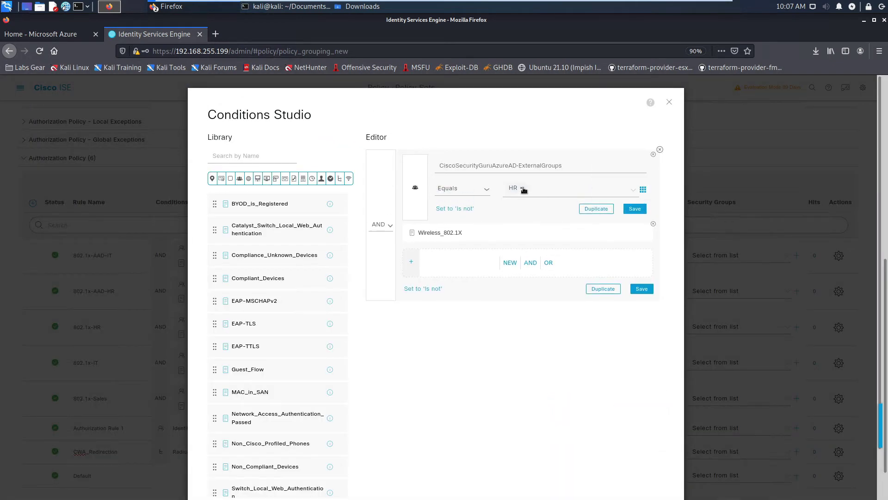
pyautogui.click(523, 189)
pyautogui.click(573, 222)
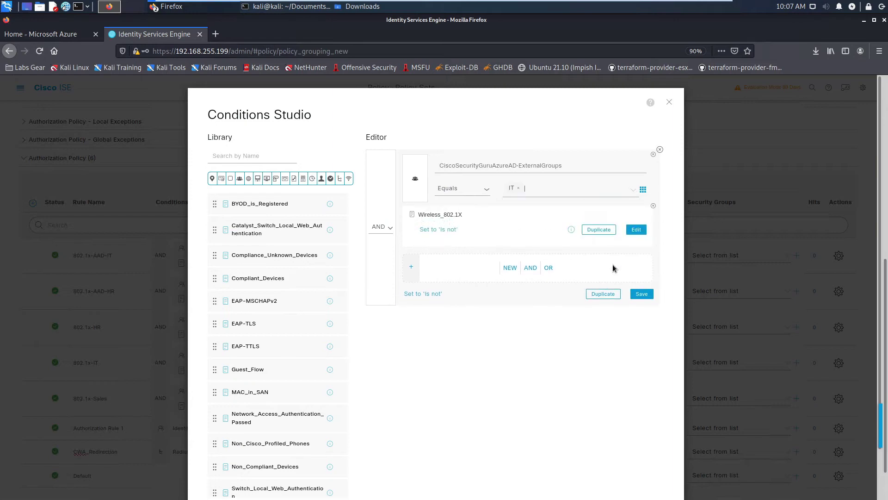
pyautogui.scroll(-2, 628, 370)
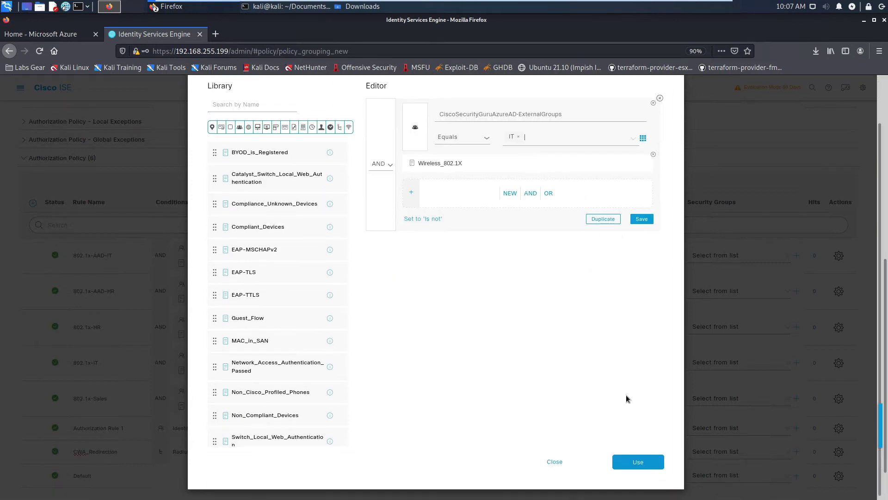
pyautogui.click(647, 461)
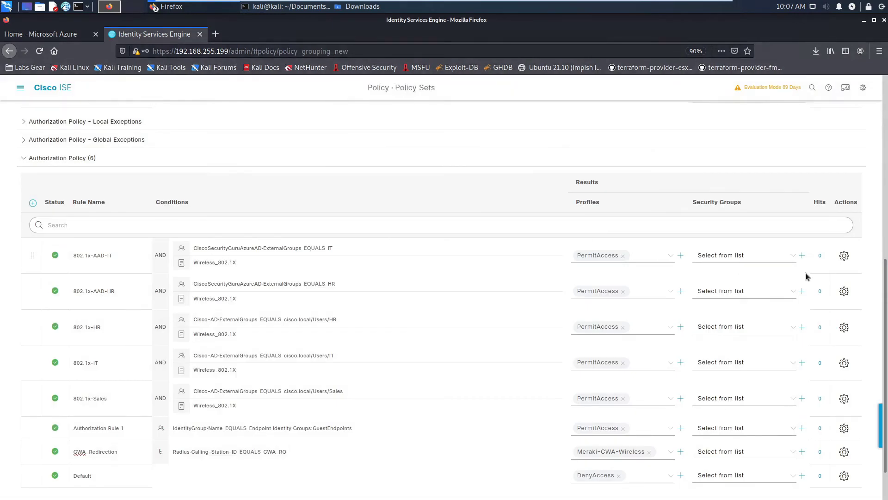
# Duplicate 802.1x-AAD-IT above itself and rename the copy 802.1x-AAD-Sales
pyautogui.click(845, 257)
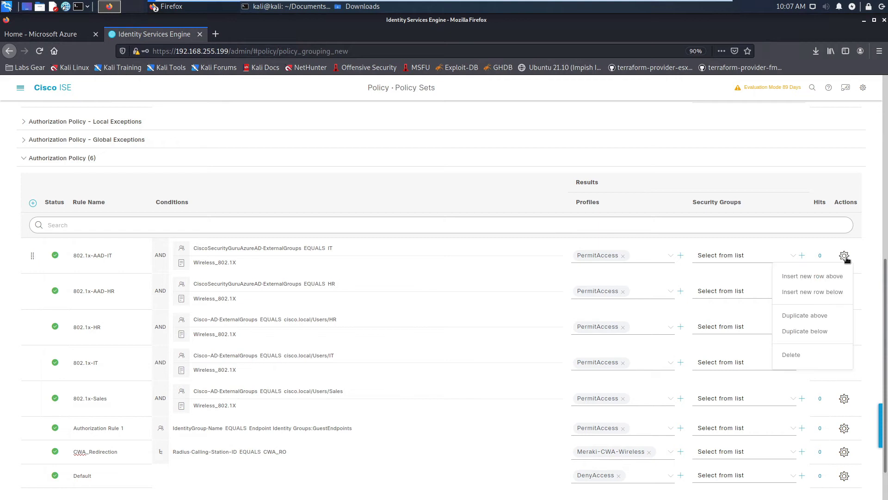
pyautogui.click(824, 316)
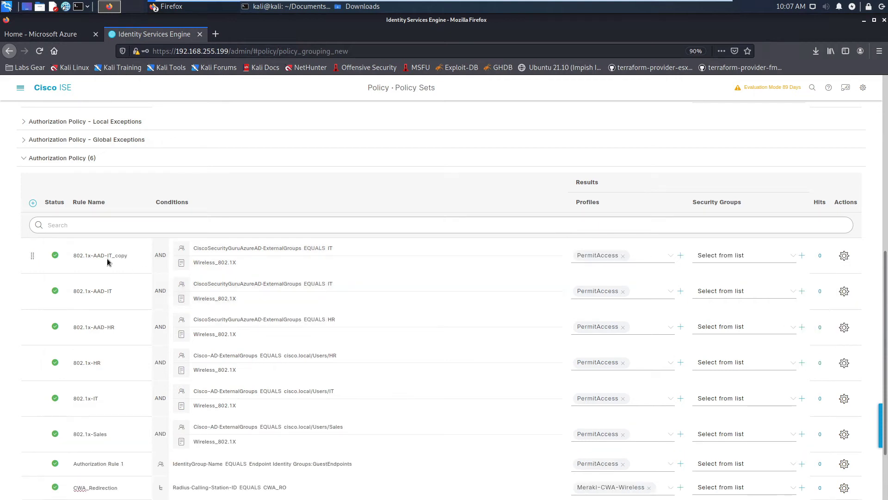
pyautogui.moveTo(108, 255); pyautogui.dragTo(136, 256)
pyautogui.press('BackSpace')
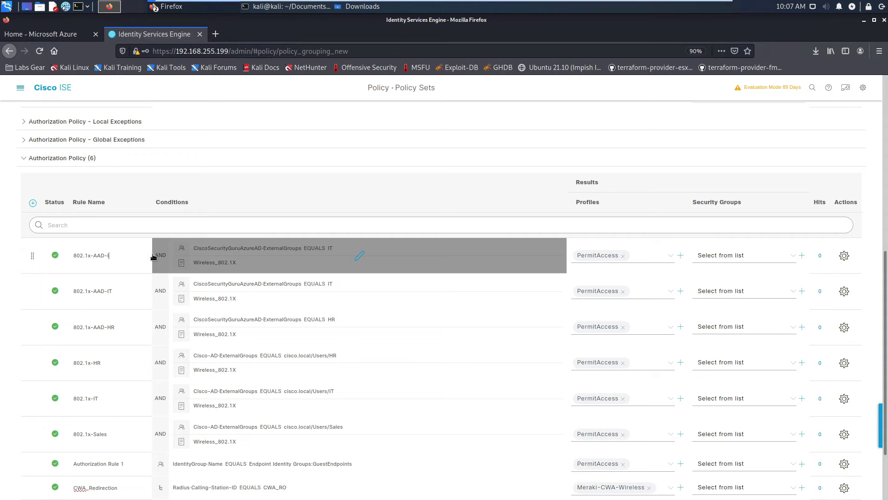
pyautogui.write('Sales')
# Change the copy's ExternalGroups condition from IT to Sales and apply it
pyautogui.click(359, 256)
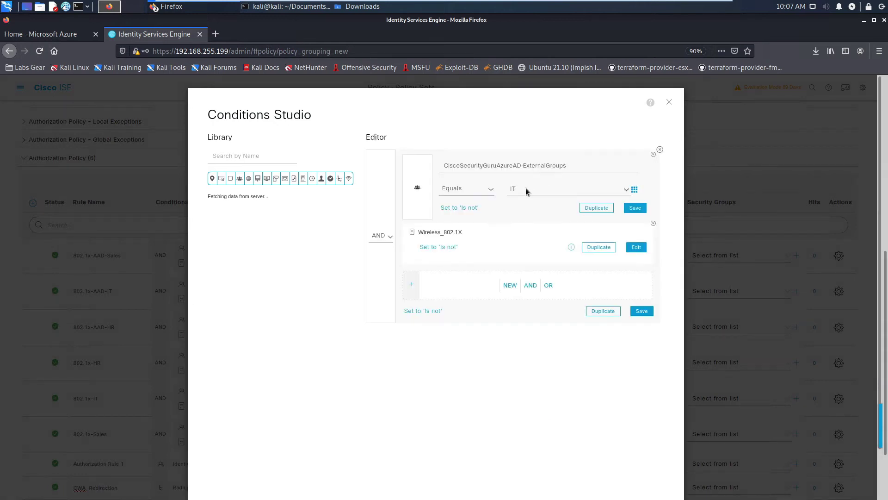
pyautogui.click(523, 188)
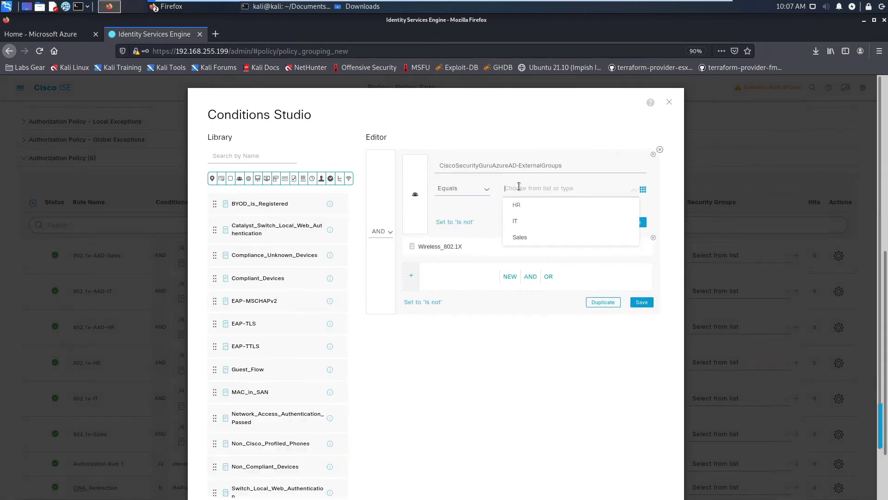
pyautogui.click(521, 237)
pyautogui.scroll(-2, 634, 312)
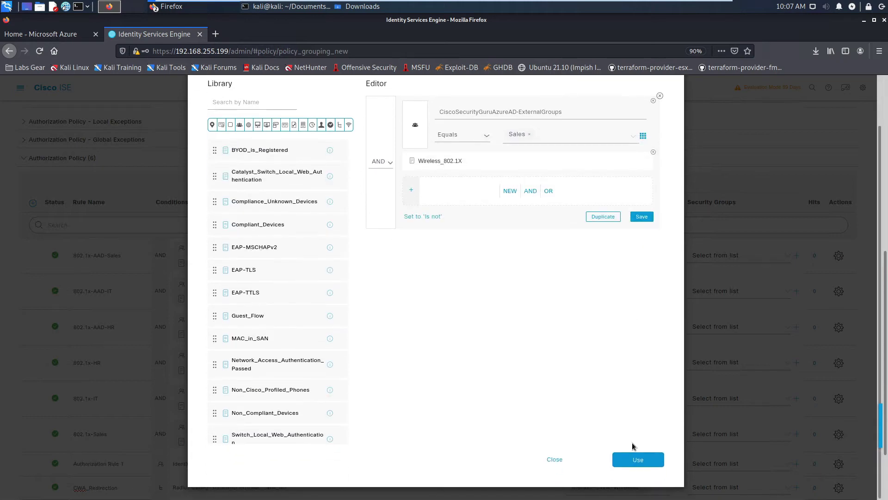
pyautogui.click(638, 468)
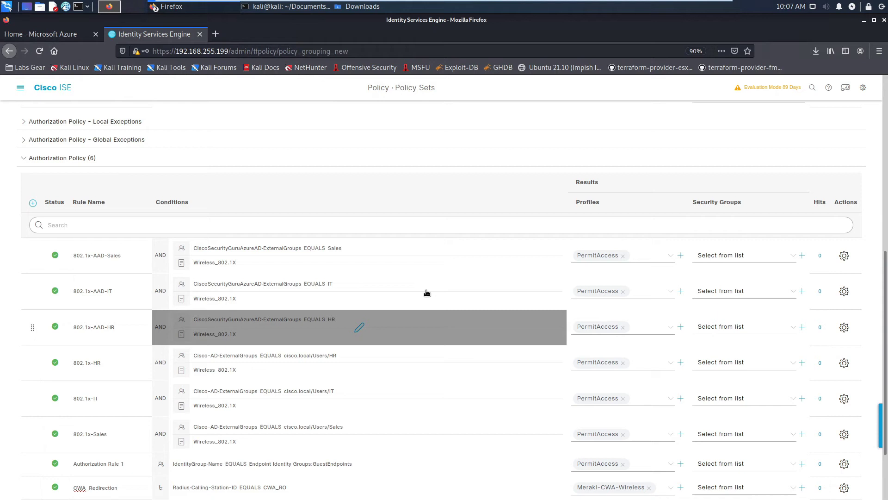
# Add the AD- prefix to the authorization rule names (e.g. 802.1x-AD-IT) and save the policy set
pyautogui.scroll(-2, 138, 319)
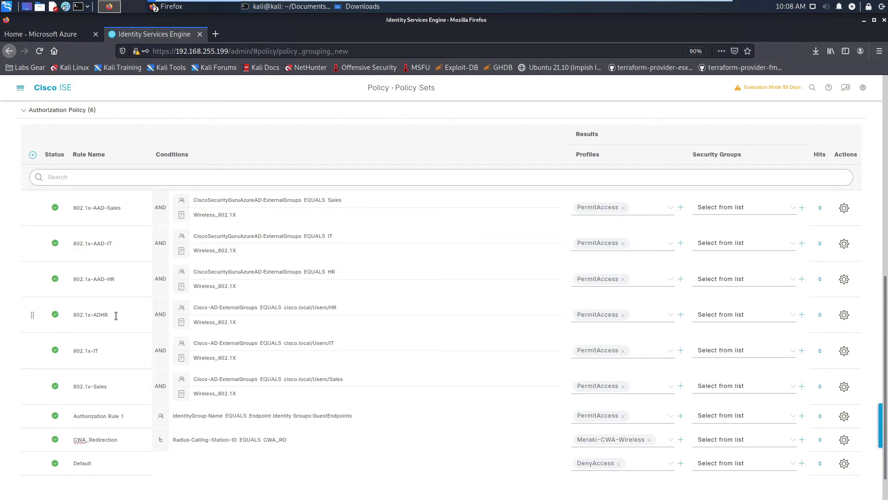
pyautogui.moveTo(98, 350); pyautogui.dragTo(95, 351)
pyautogui.write('AD-I')
pyautogui.scroll(-1, 537, 291)
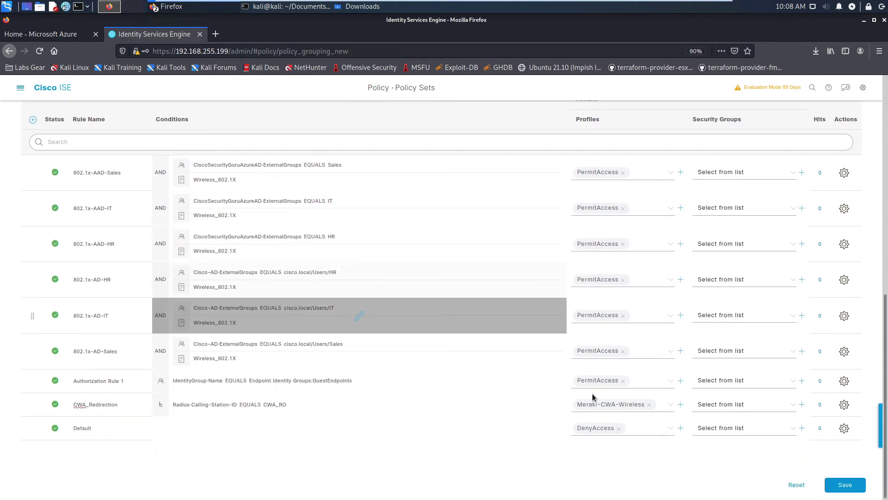
pyautogui.click(845, 482)
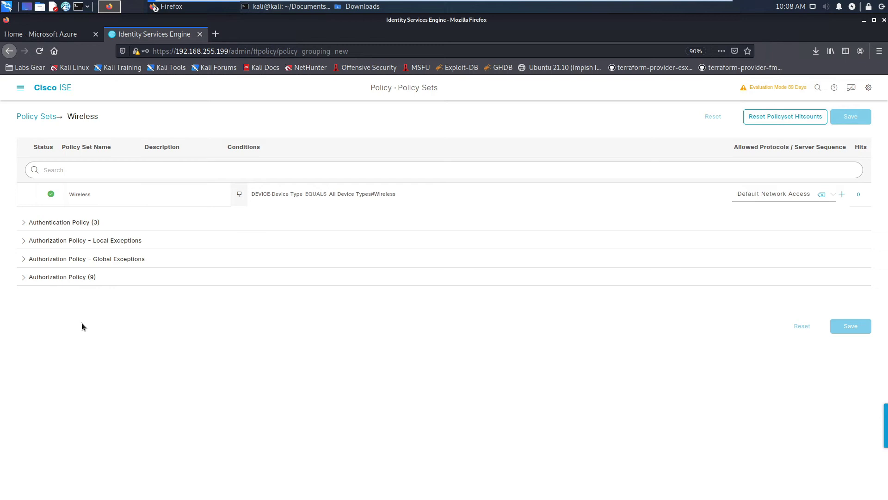
# Go to Operations > RADIUS > Live Logs from the main menu
pyautogui.click(20, 89)
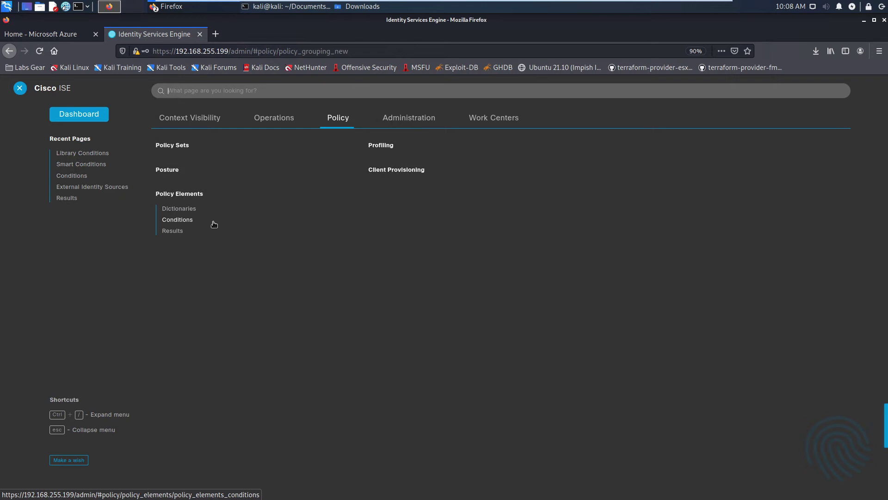
pyautogui.click(268, 117)
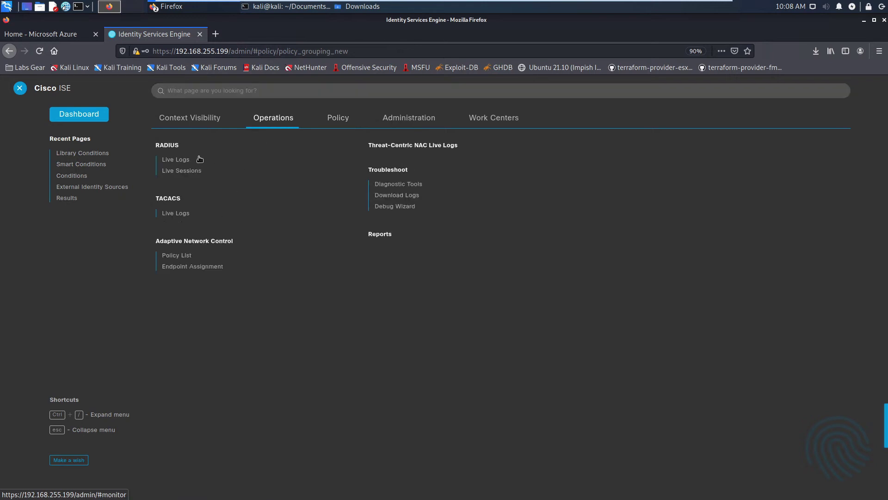
pyautogui.click(173, 160)
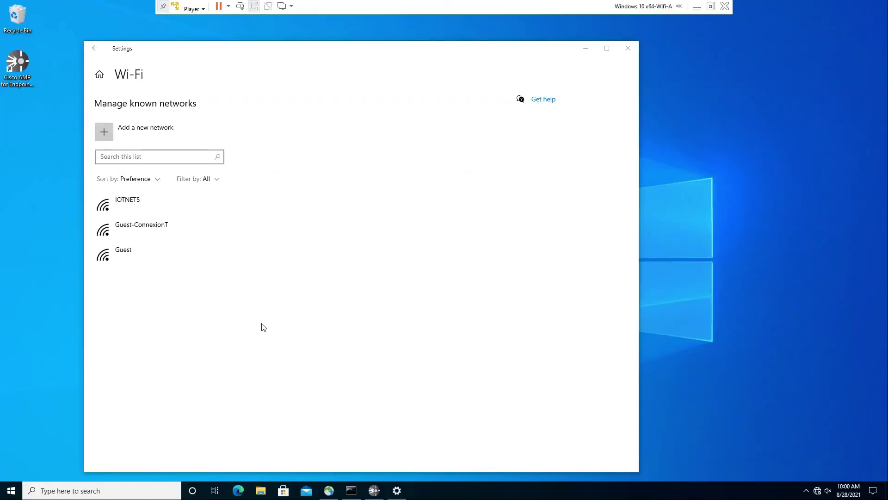
# Add the Wi-Fi network 802.1X-AAD with WPA2-Enterprise AES security and EAP-TTLS, and save it
pyautogui.click(138, 131)
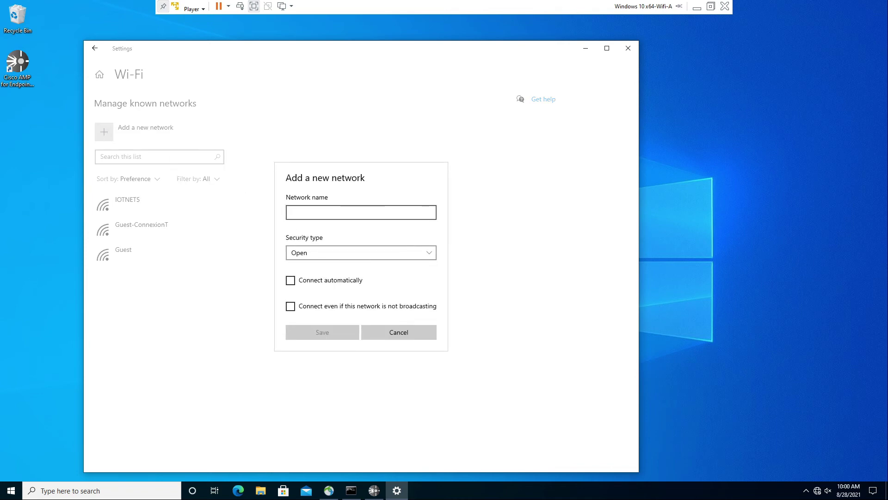
pyautogui.write('80')
pyautogui.write('2.1X-AAD')
pyautogui.click(354, 255)
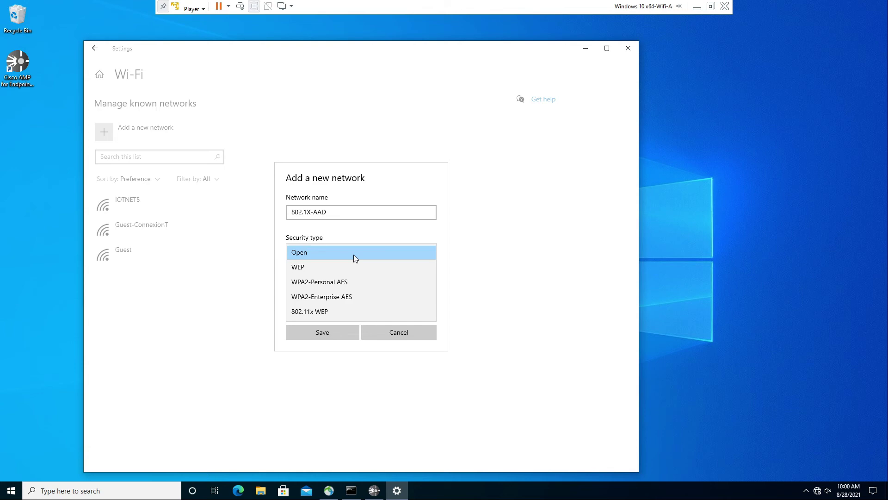
pyautogui.click(341, 299)
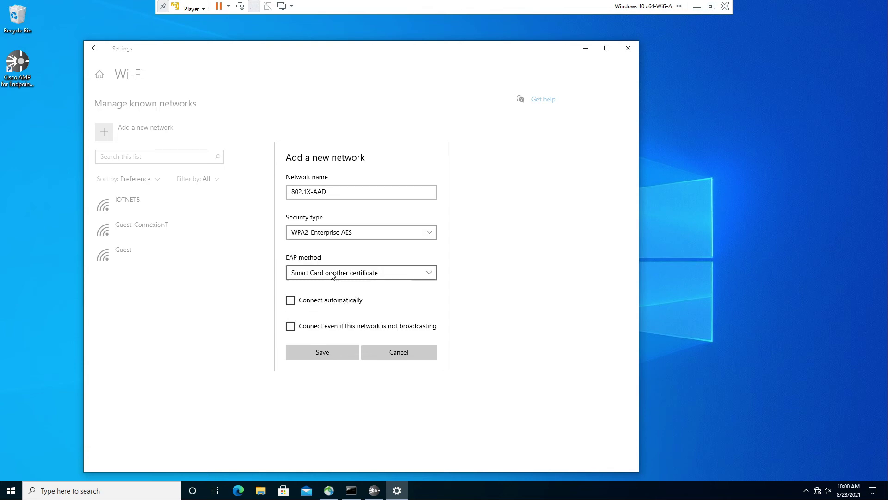
pyautogui.click(331, 271)
pyautogui.click(309, 322)
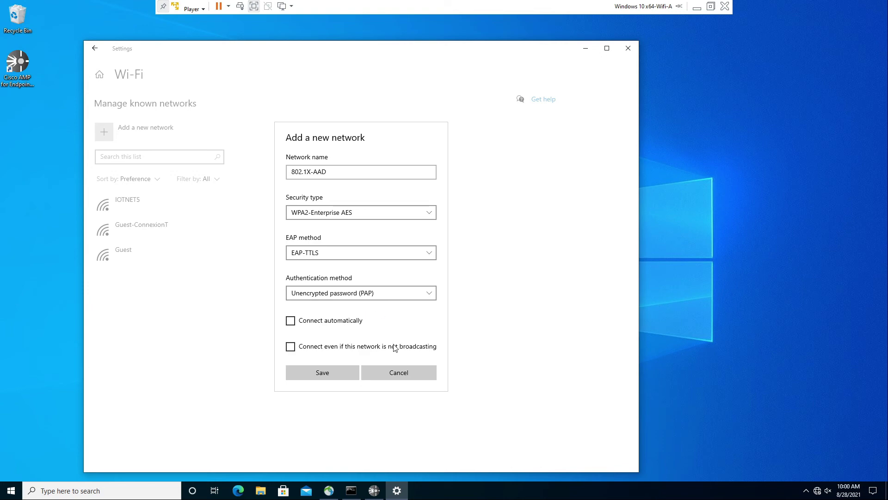
pyautogui.click(326, 374)
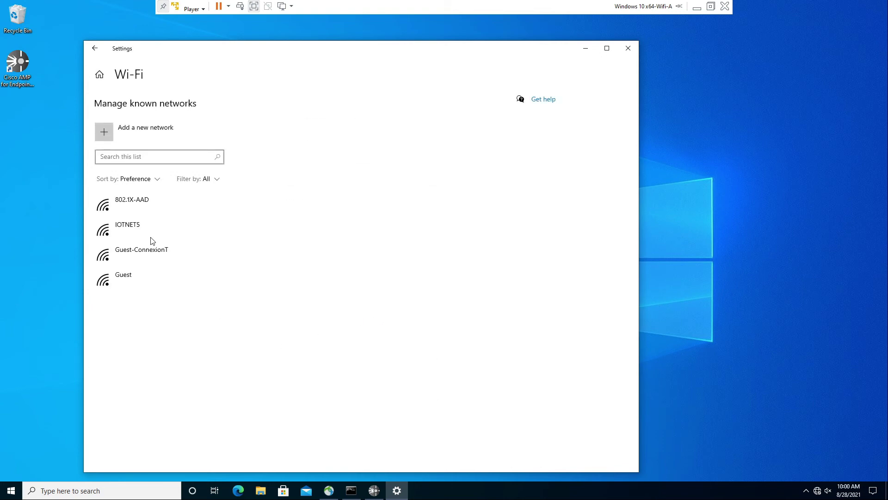
# Start connecting to the 802.1X-AAD network from the taskbar Wi-Fi list
pyautogui.rightClick(818, 491)
pyautogui.click(818, 492)
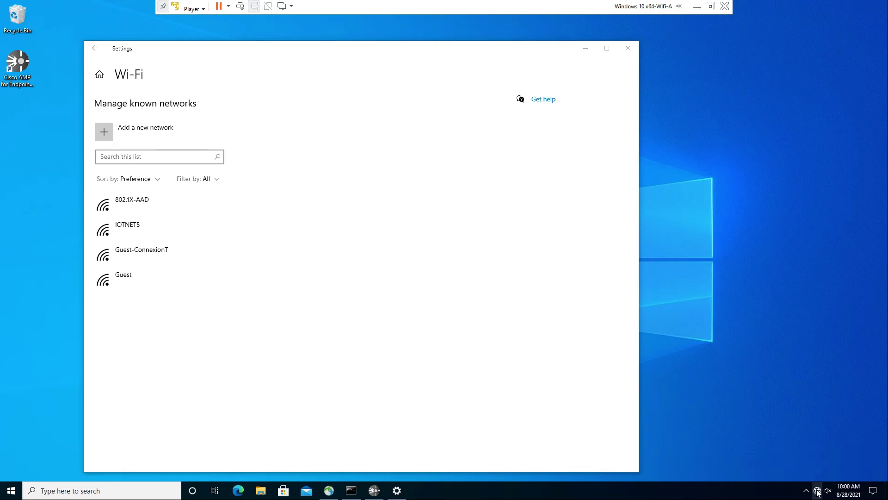
pyautogui.click(817, 493)
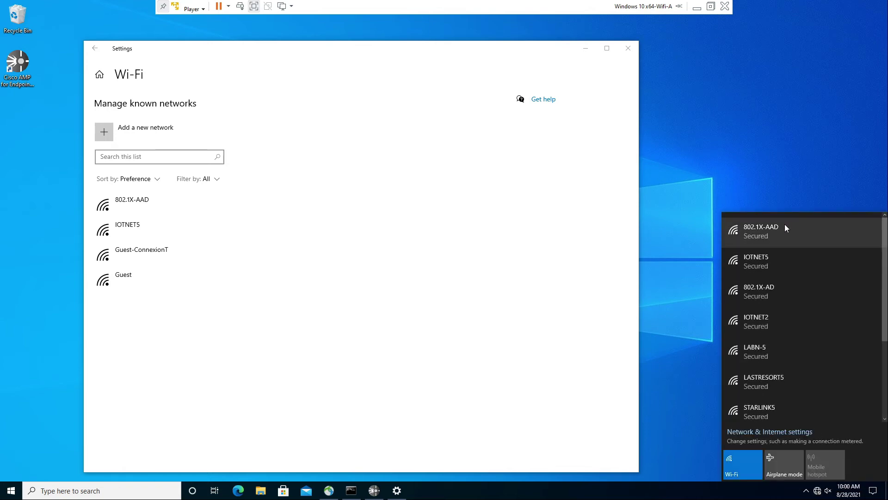
pyautogui.click(785, 227)
pyautogui.click(841, 274)
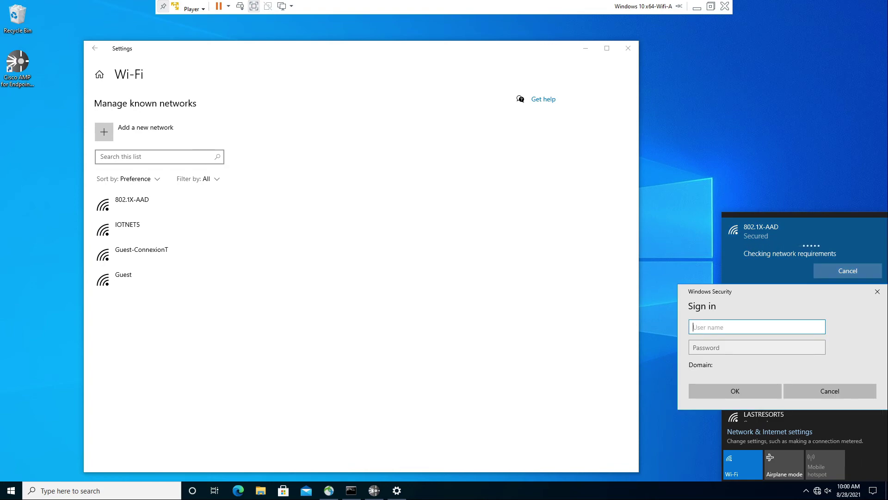
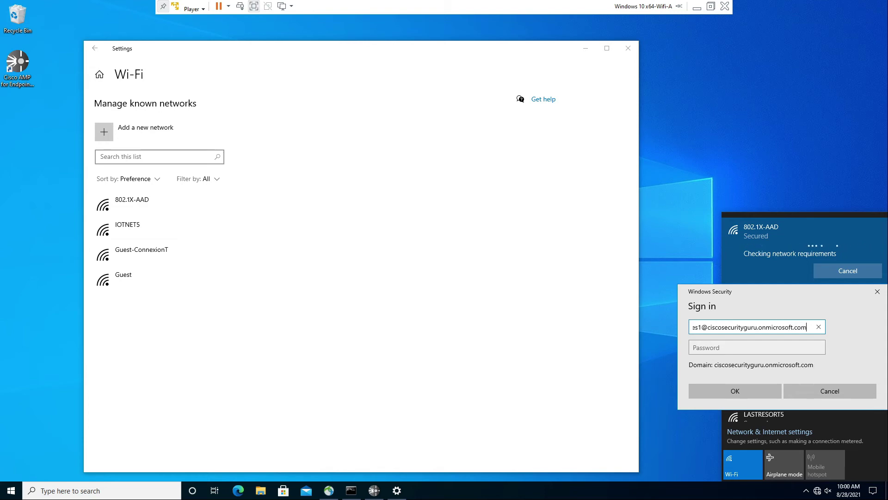
# Sign in with the Azure AD sales user's e-mail address and password
pyautogui.hotkey('ctrl', 'a')
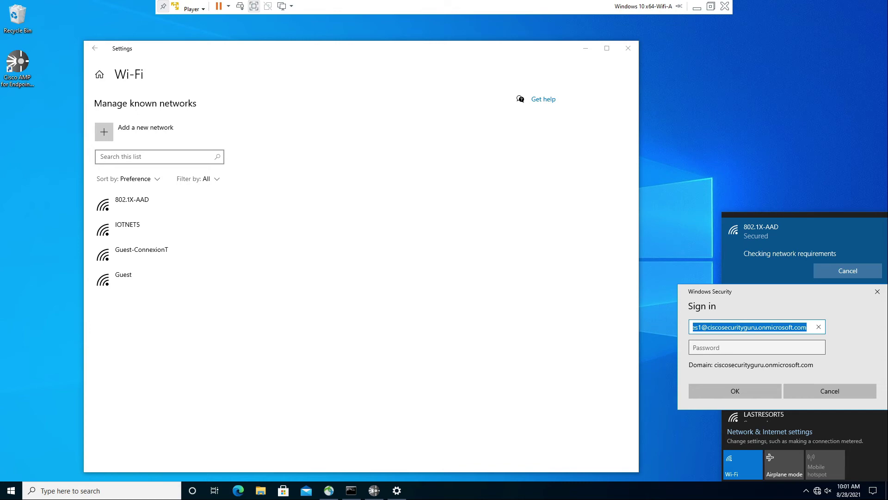
pyautogui.press('Tab')
pyautogui.write('xxxxxxxx')
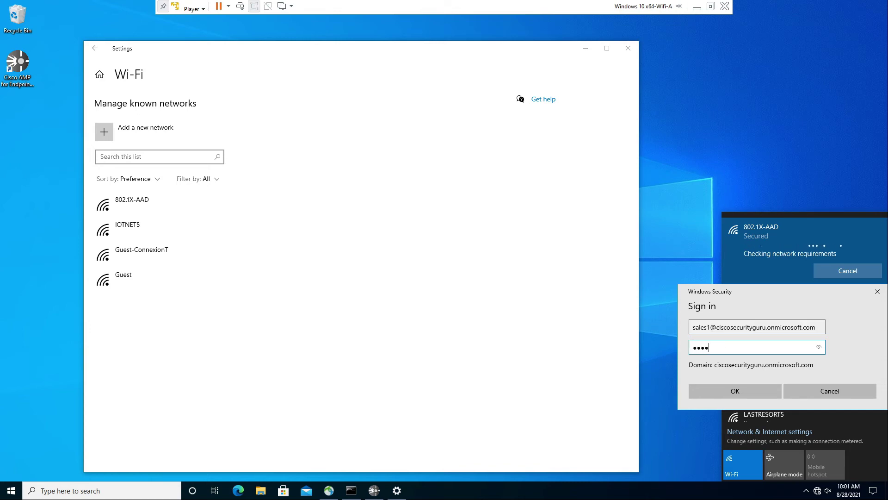
pyautogui.write('x')
pyautogui.click(742, 386)
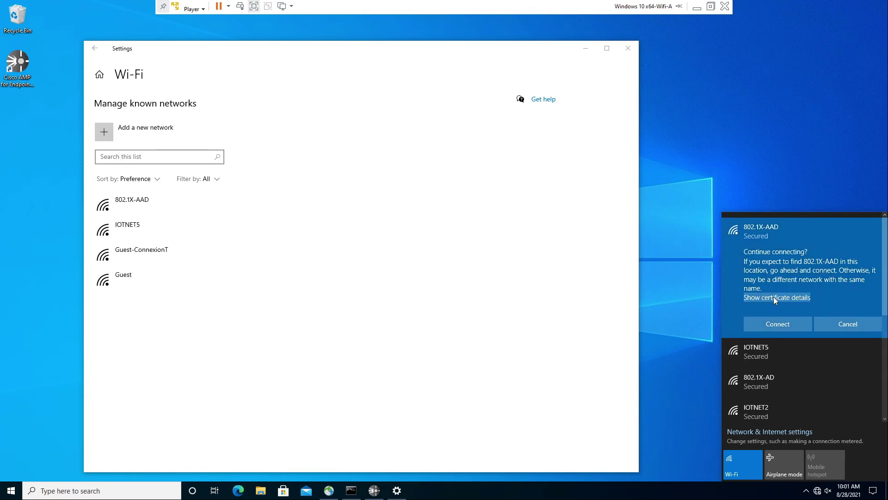
# Trust the server certificate to finish connecting, then view the network's properties
pyautogui.click(774, 297)
pyautogui.scroll(-2, 829, 326)
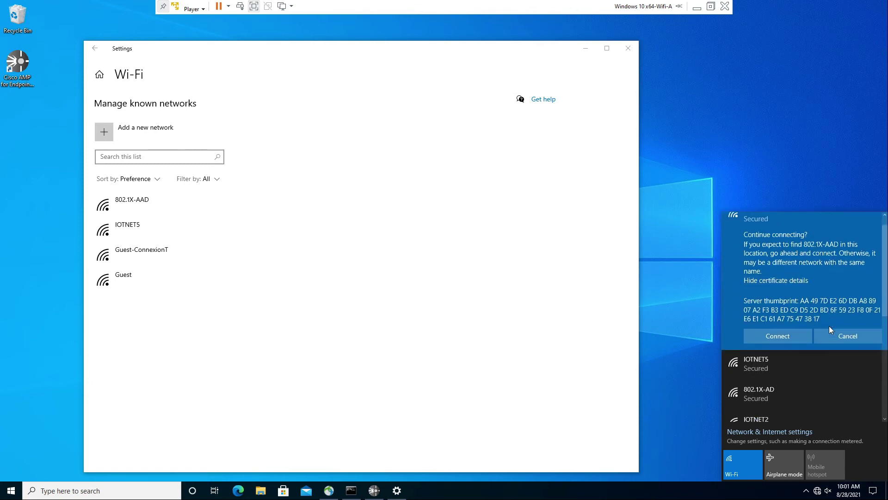
pyautogui.click(782, 287)
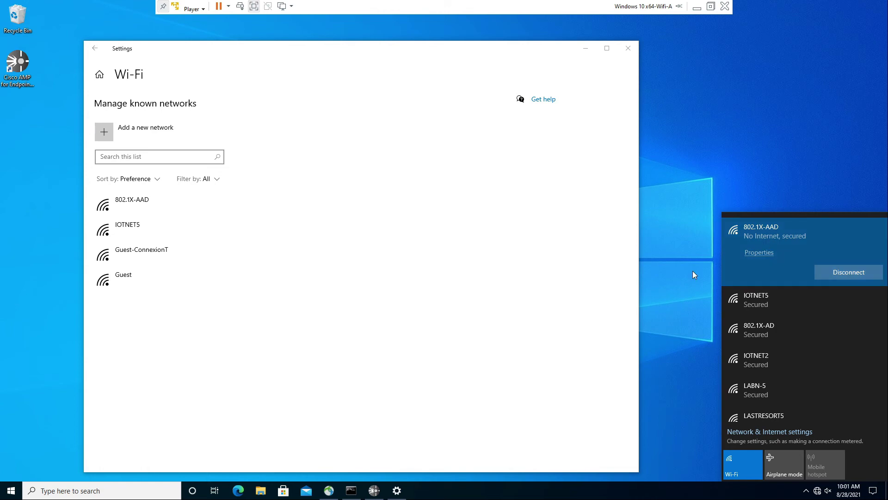
pyautogui.click(757, 253)
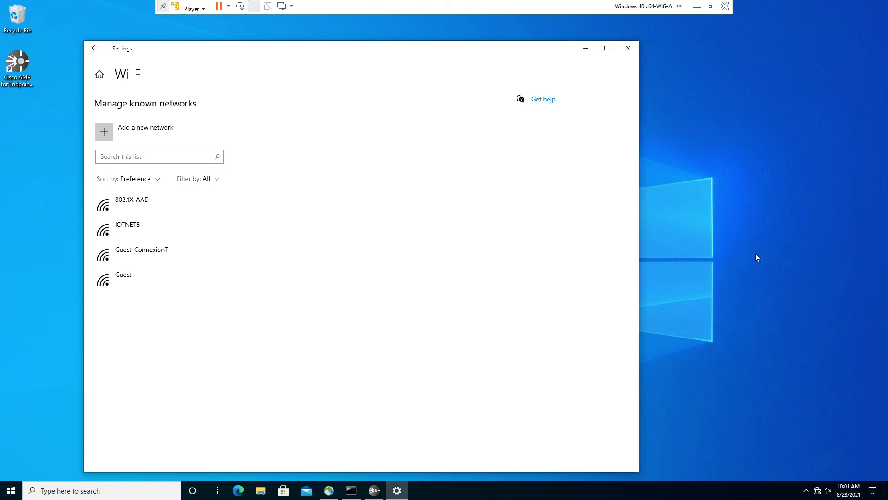
pyautogui.scroll(-5, 235, 387)
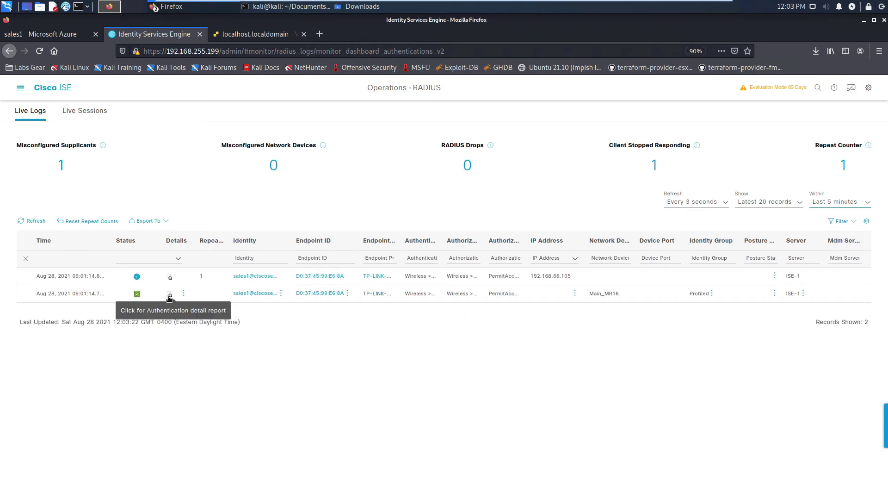
# Open the passed authentication's details and check the user, authentication policy and 802.1x-AAD-Sales authorization policy
pyautogui.click(169, 296)
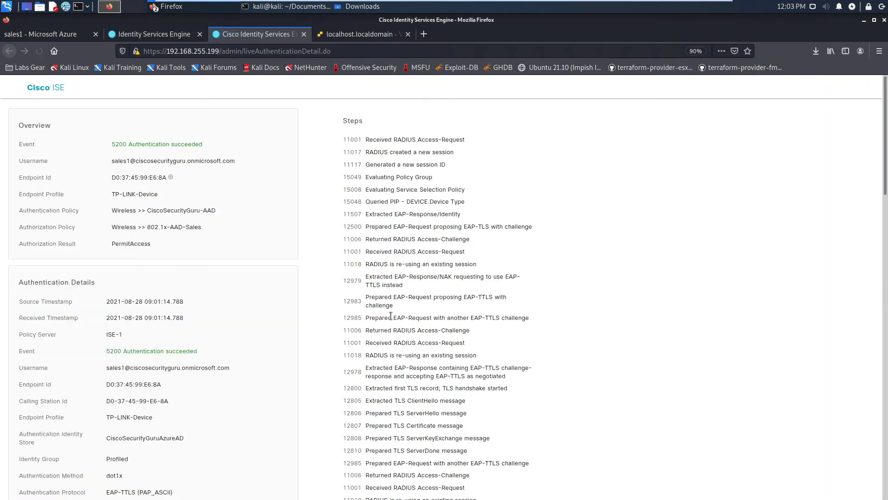
pyautogui.moveTo(240, 161); pyautogui.dragTo(105, 164)
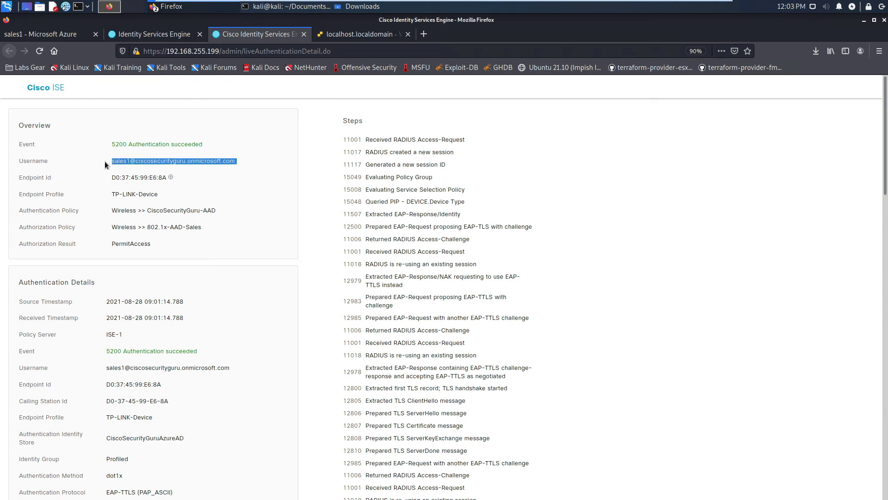
pyautogui.moveTo(222, 212); pyautogui.dragTo(112, 209)
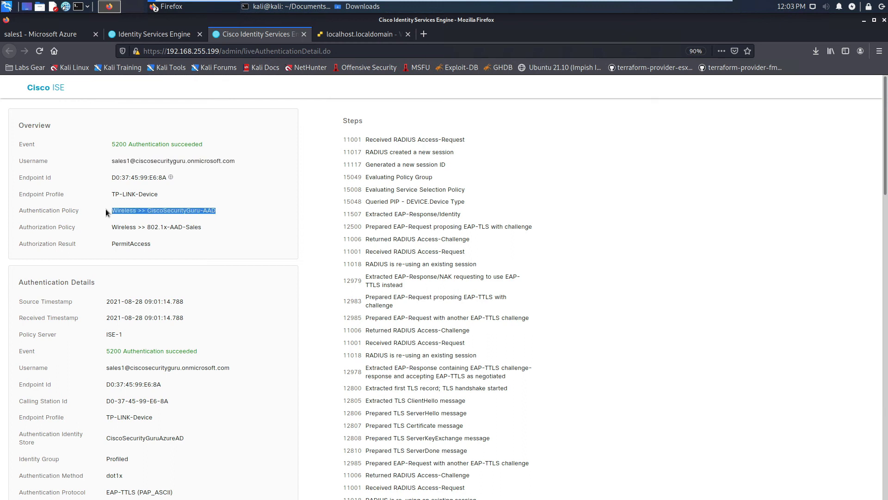
pyautogui.moveTo(207, 229); pyautogui.dragTo(107, 243)
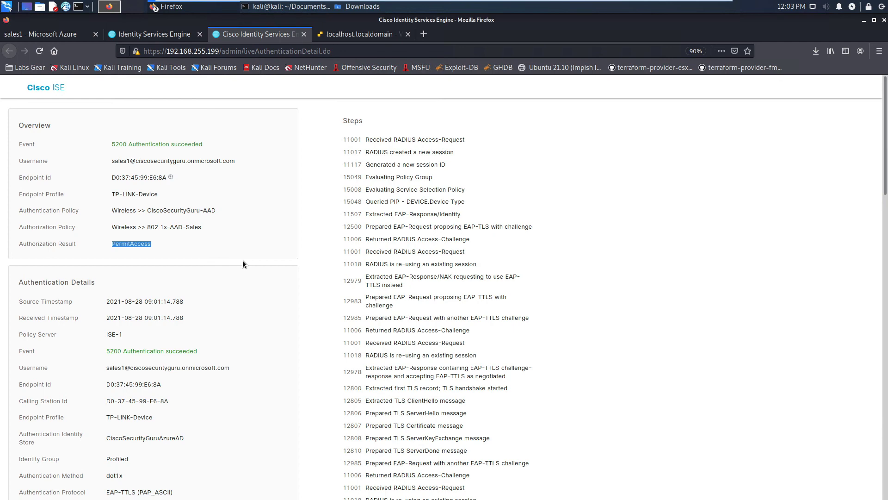
pyautogui.scroll(-2, 243, 260)
pyautogui.moveTo(391, 256); pyautogui.dragTo(362, 249)
pyautogui.click(248, 278)
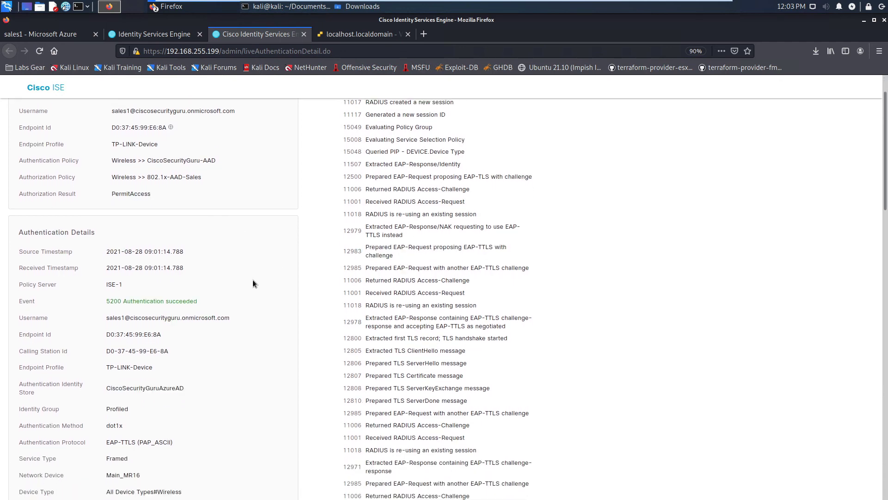
# Confirm identity store CiscoSecurityGuruAzureAD and the EAP-TTLS protocol, then close the report
pyautogui.scroll(-5, 259, 291)
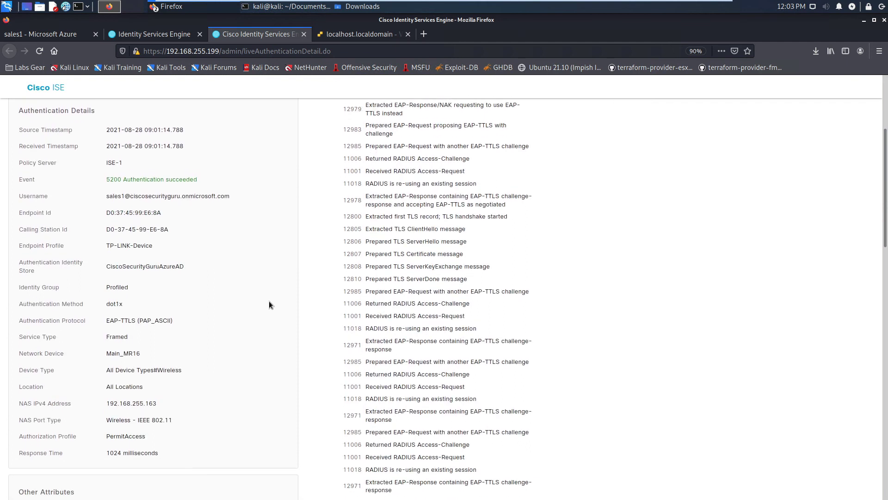
pyautogui.scroll(-1, 269, 304)
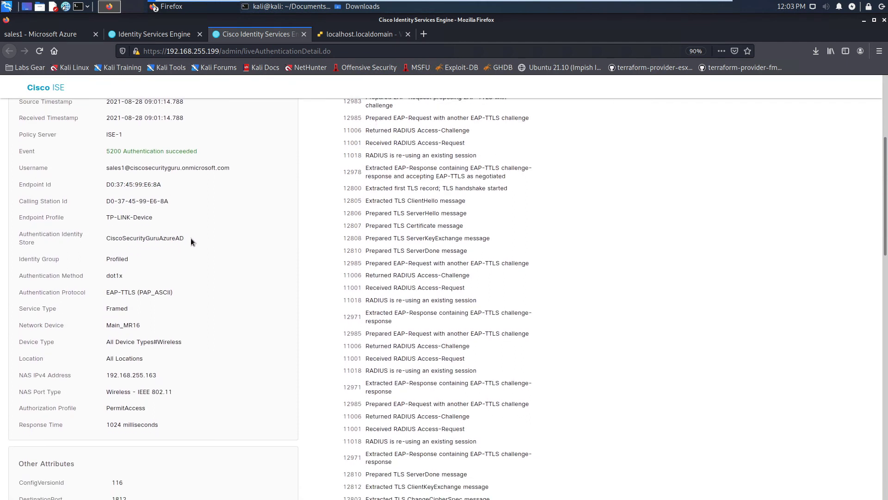
pyautogui.moveTo(192, 241); pyautogui.dragTo(103, 241)
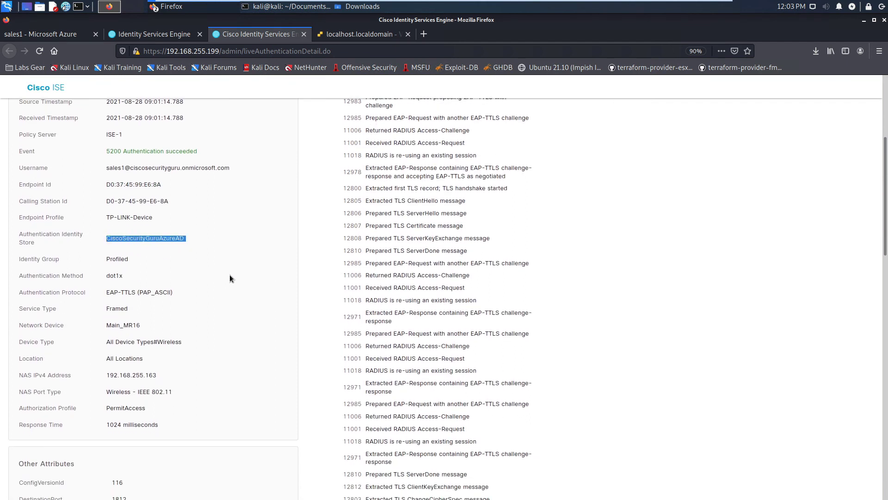
pyautogui.scroll(-2, 229, 277)
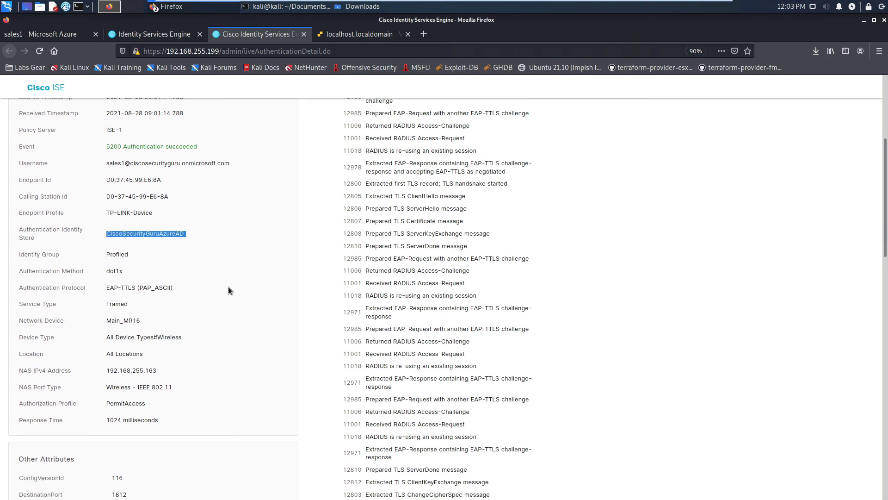
pyautogui.moveTo(181, 244); pyautogui.dragTo(106, 241)
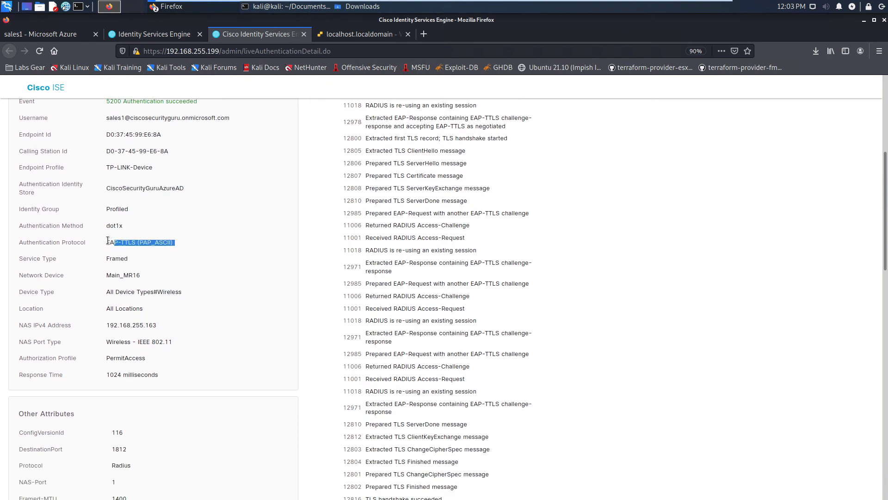
pyautogui.scroll(-1, 107, 240)
pyautogui.click(200, 244)
pyautogui.scroll(-5, 242, 293)
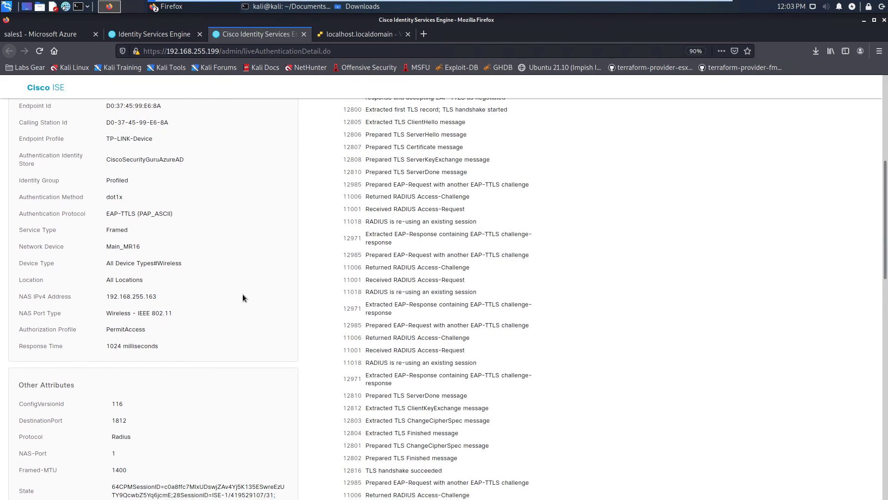
pyautogui.scroll(-6, 246, 302)
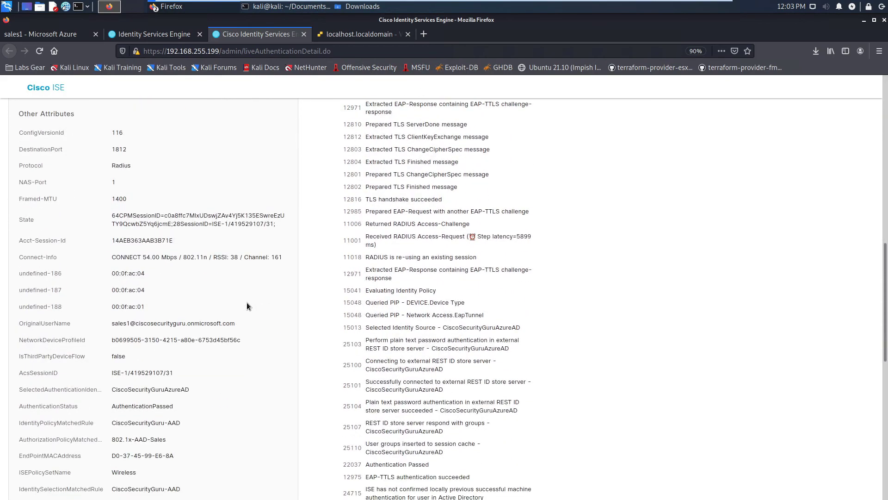
pyautogui.scroll(10, 252, 187)
pyautogui.scroll(10, 251, 188)
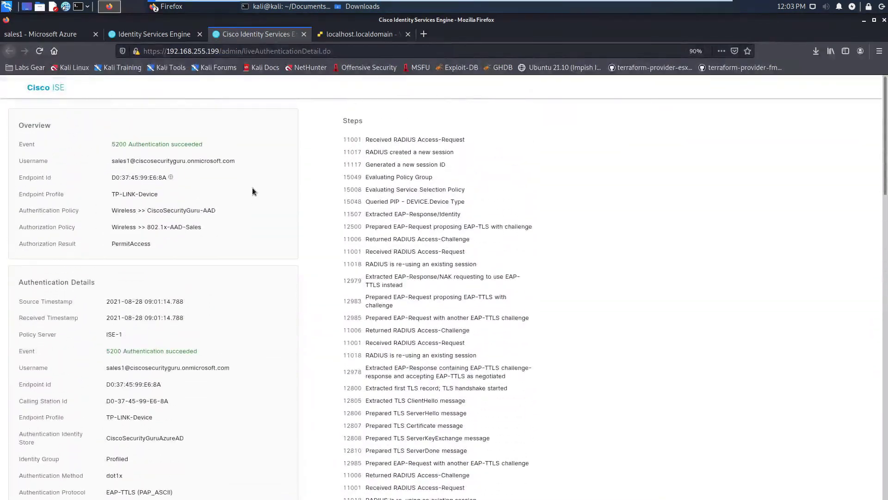
pyautogui.click(304, 33)
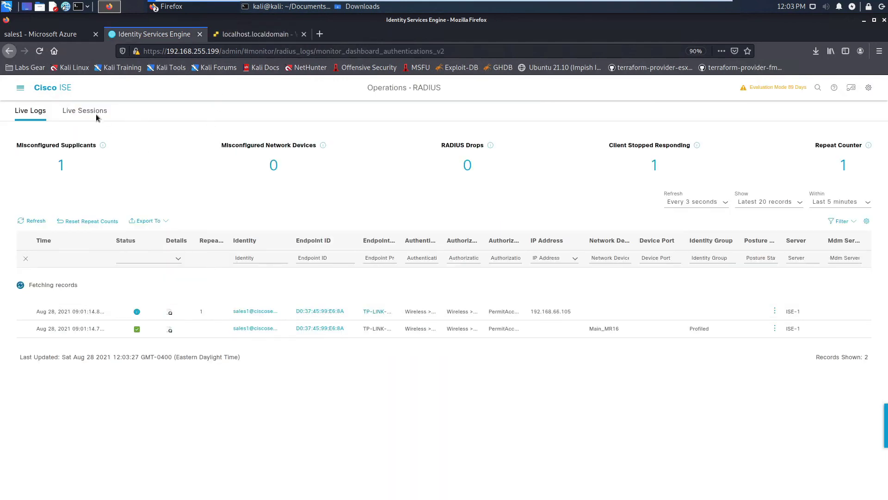
# Open the user's Azure sign-in logs and the latest sign-in's details, noting the iseRestAAD application
pyautogui.click(51, 35)
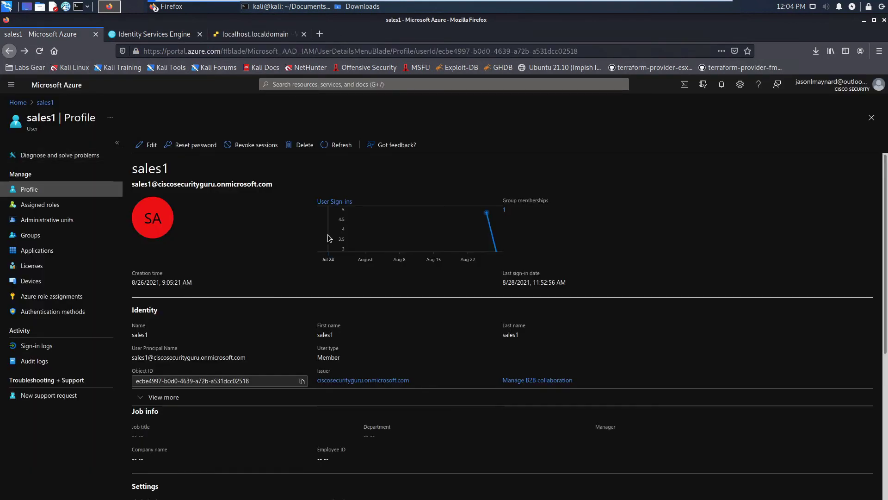
pyautogui.click(41, 347)
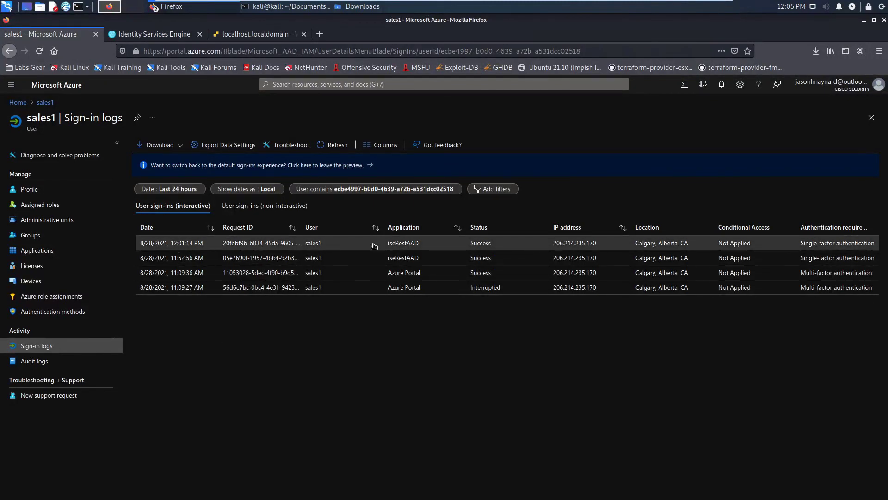
pyautogui.click(273, 245)
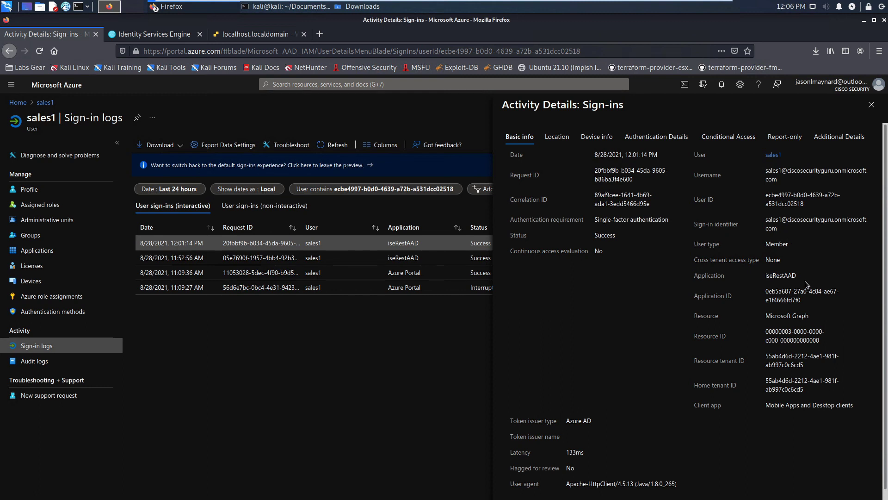
pyautogui.doubleClick(785, 276)
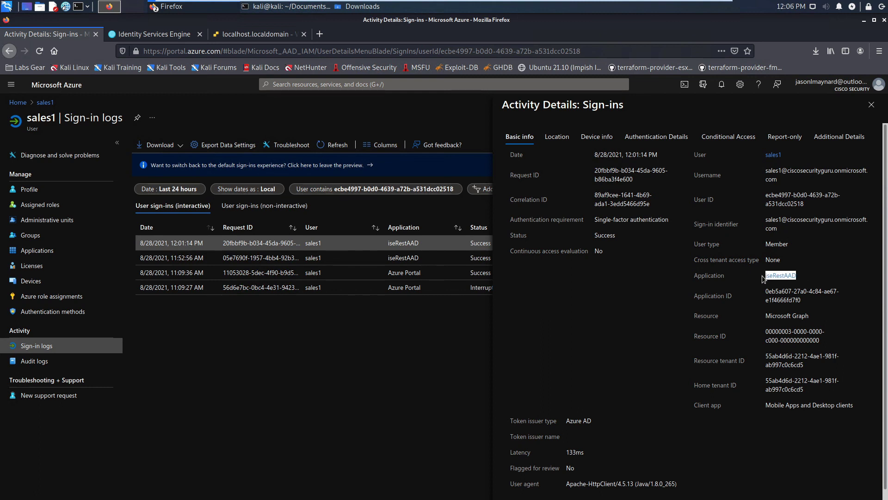
# Disconnect from 802.1X-AAD and begin connecting to the 802.1X-AD network
pyautogui.click(749, 335)
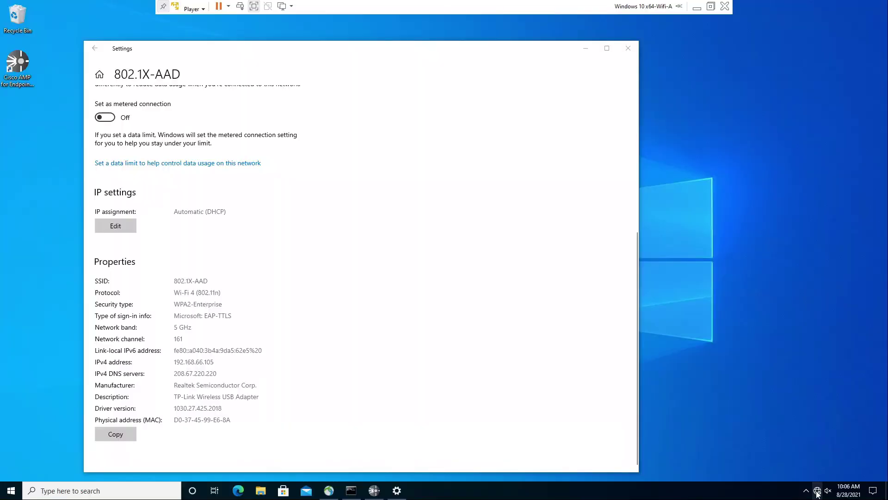
pyautogui.click(817, 490)
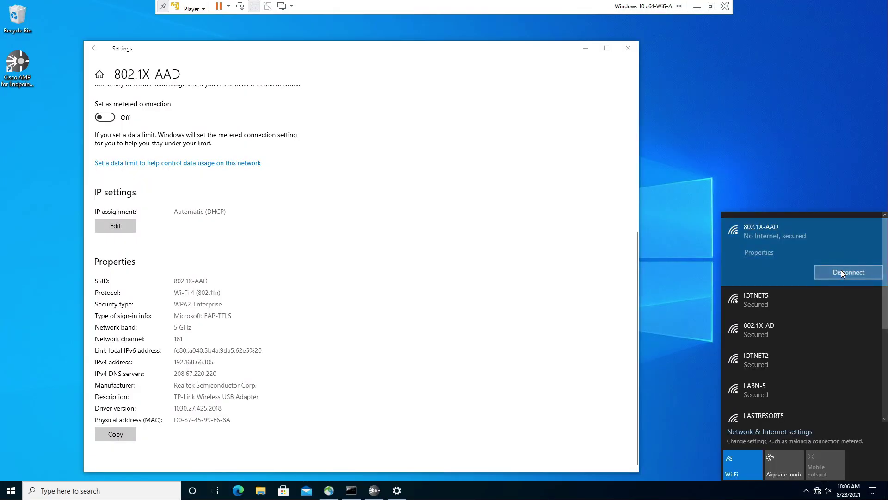
pyautogui.click(833, 278)
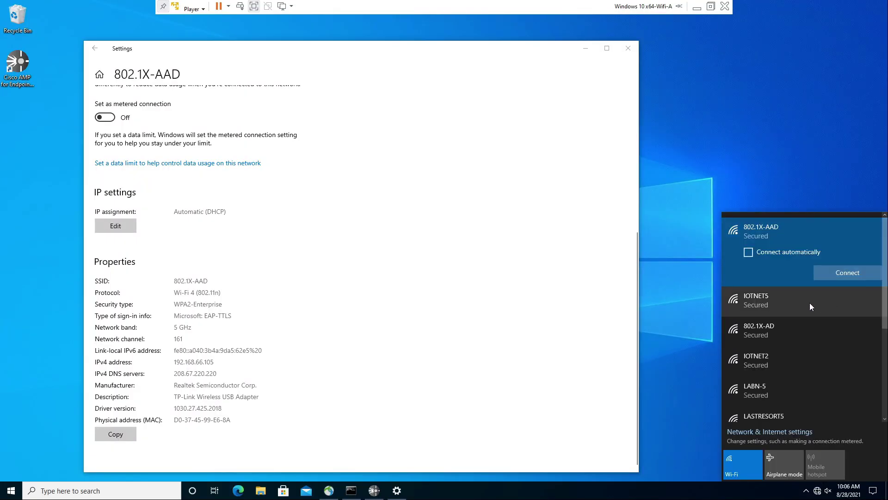
pyautogui.click(794, 326)
pyautogui.click(853, 331)
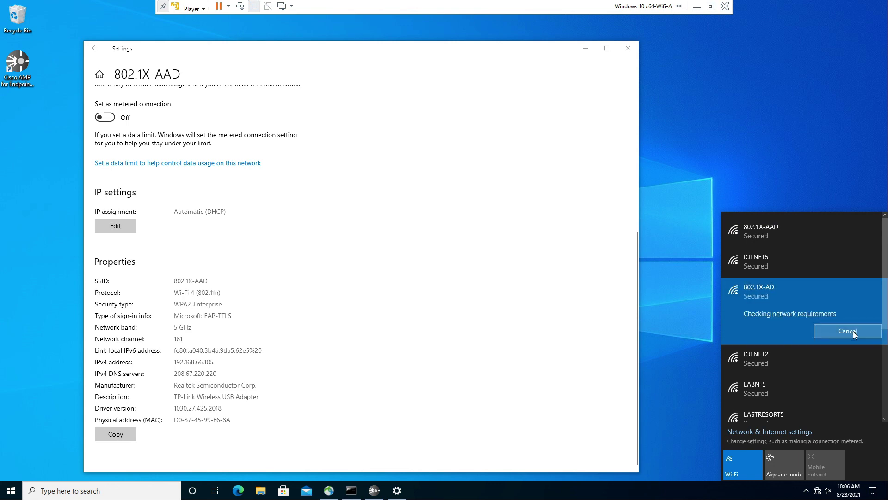
pyautogui.click(782, 369)
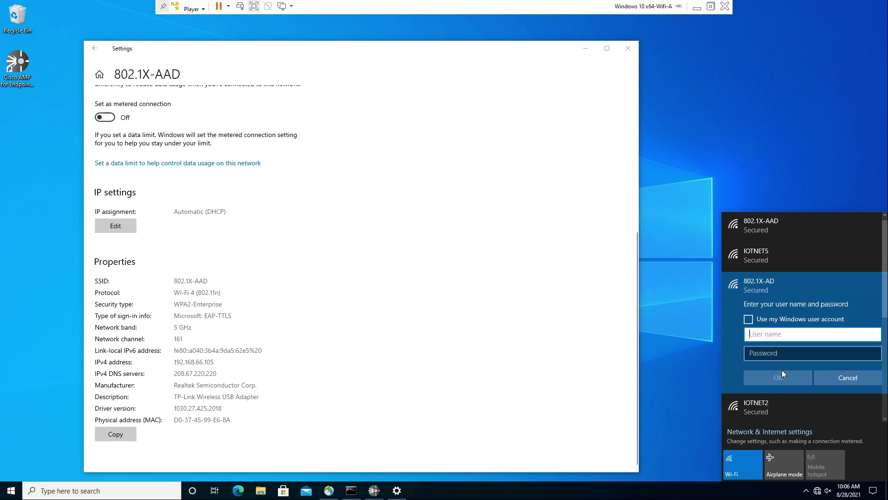
# Enter the on-prem sales user's username and password and finish connecting
pyautogui.write('sales1')
pyautogui.press('Tab')
pyautogui.write('Password1')
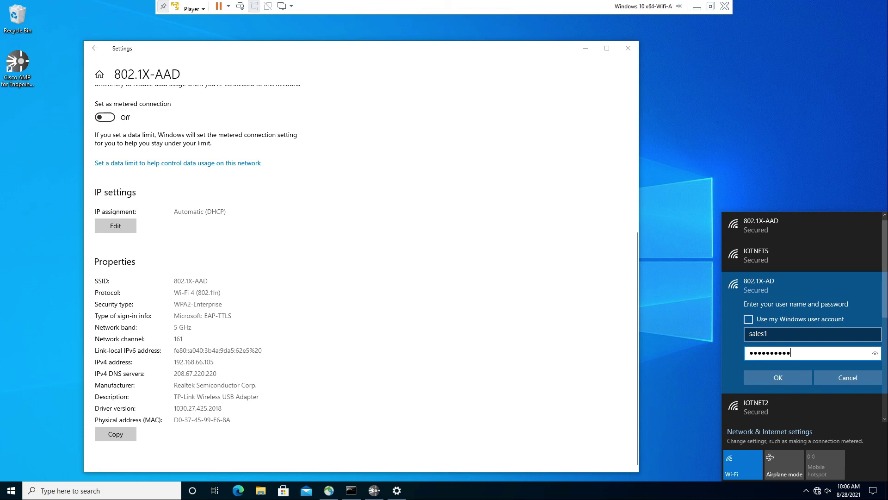
pyautogui.press('Return')
pyautogui.click(770, 370)
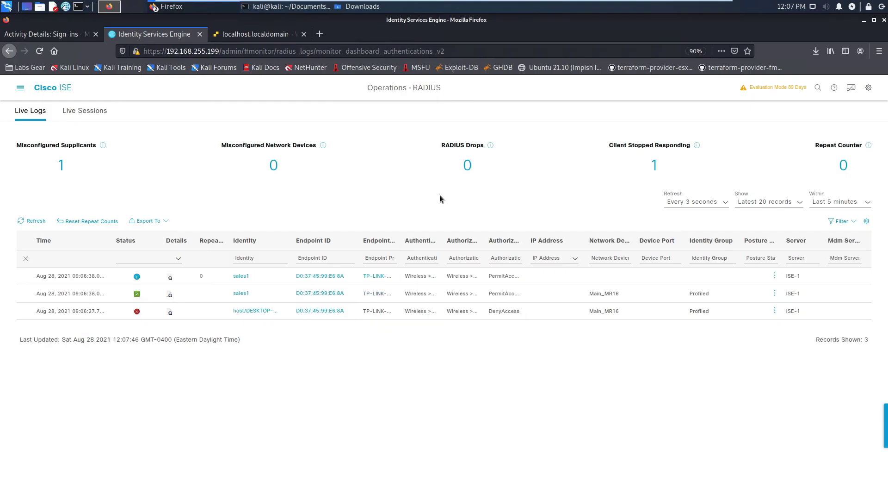
# Open the new passed entry's details and check the user, Cisco-AD and 802.1x-AD-Sales policies
pyautogui.click(170, 295)
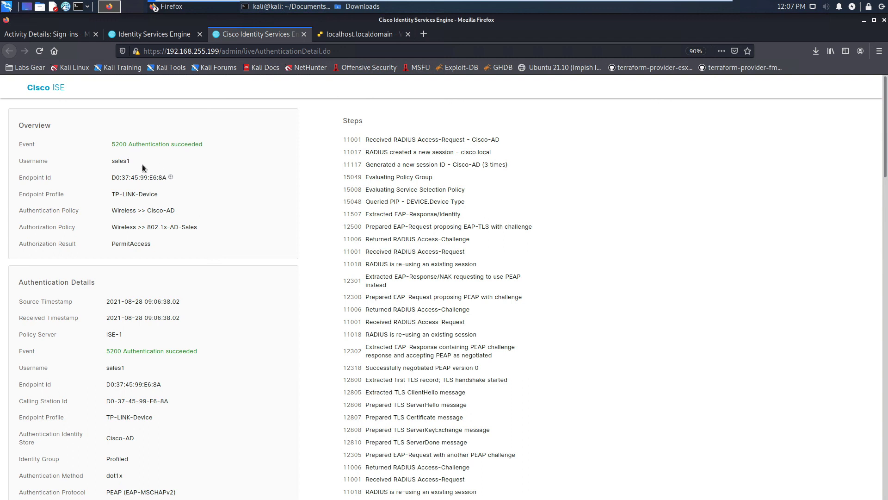
pyautogui.moveTo(132, 162); pyautogui.dragTo(107, 166)
pyautogui.moveTo(179, 211); pyautogui.dragTo(110, 213)
pyautogui.moveTo(206, 230); pyautogui.dragTo(110, 228)
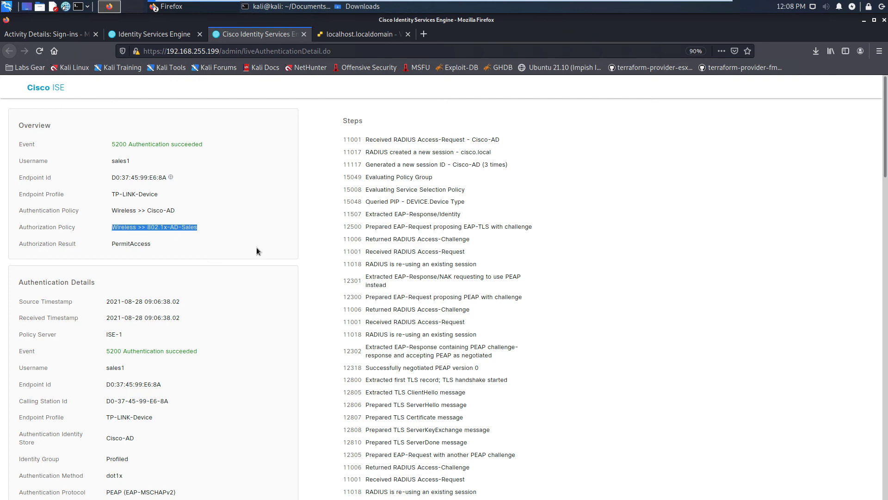
# Scroll through the rest of the report's authentication details and attributes
pyautogui.scroll(-5, 258, 263)
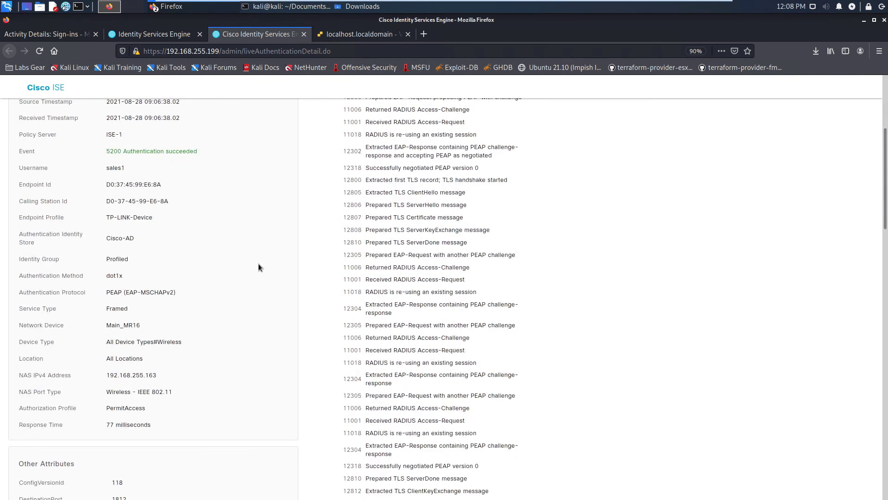
pyautogui.scroll(-1, 258, 263)
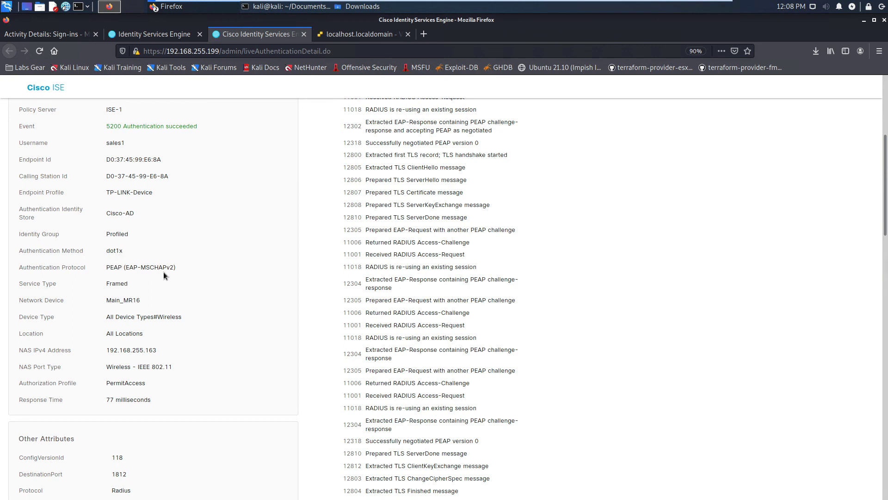
pyautogui.scroll(-12, 215, 311)
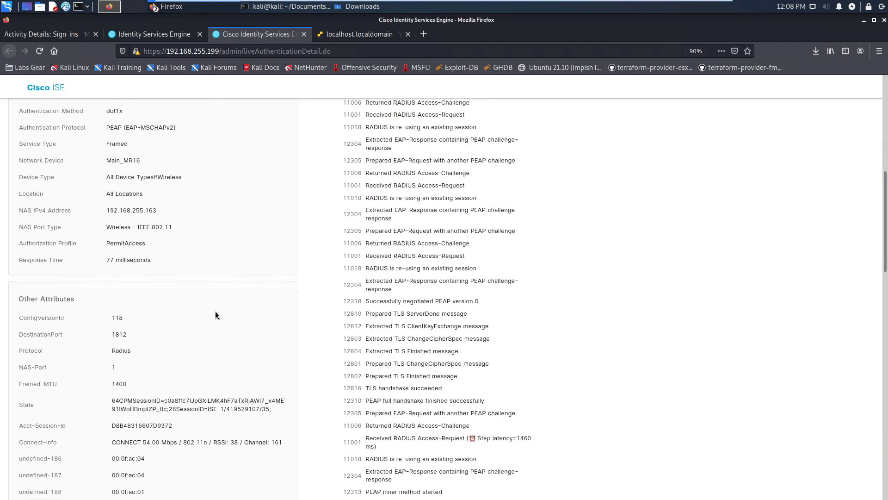
pyautogui.scroll(-7, 216, 315)
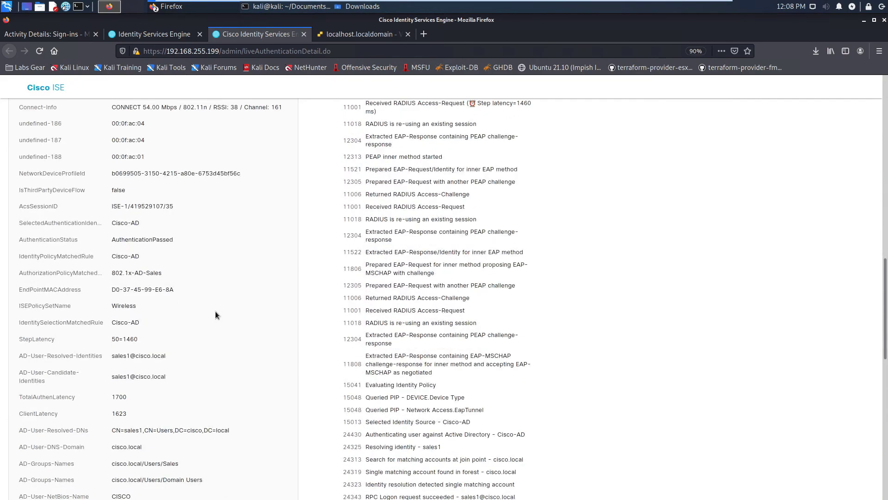
pyautogui.scroll(-12, 215, 311)
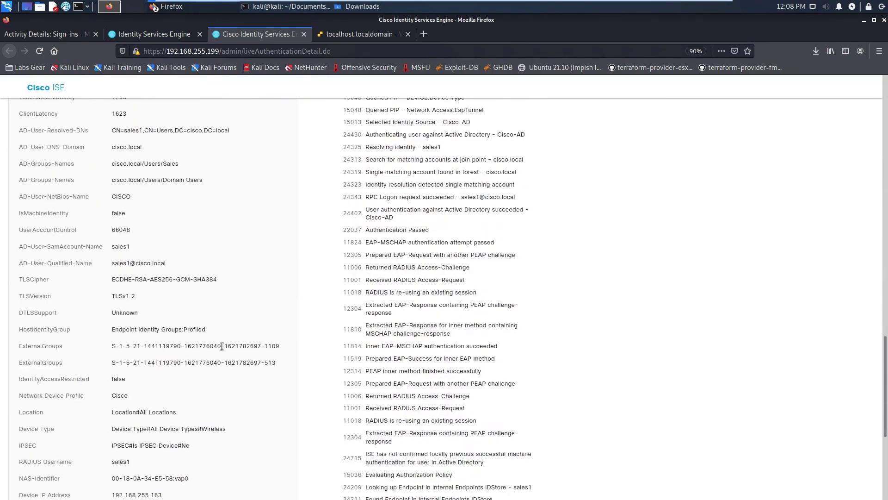
pyautogui.scroll(-7, 221, 346)
pyautogui.scroll(20, 204, 106)
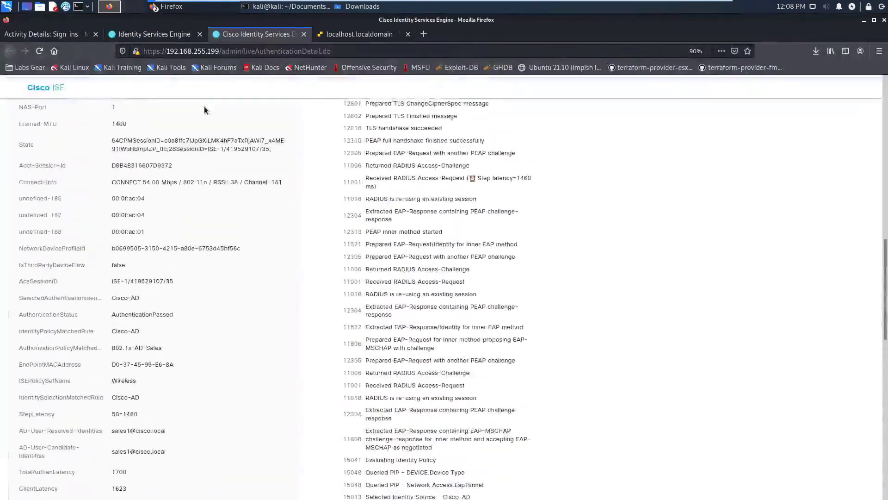
pyautogui.scroll(20, 204, 111)
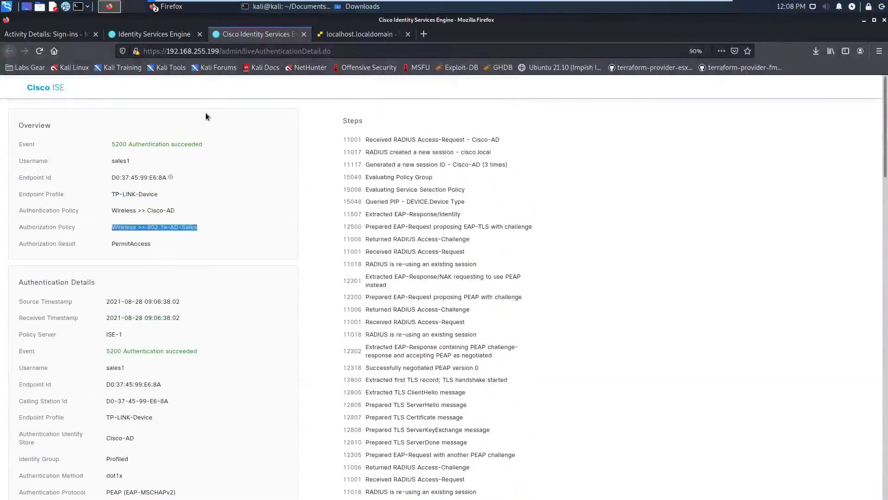
pyautogui.click(239, 159)
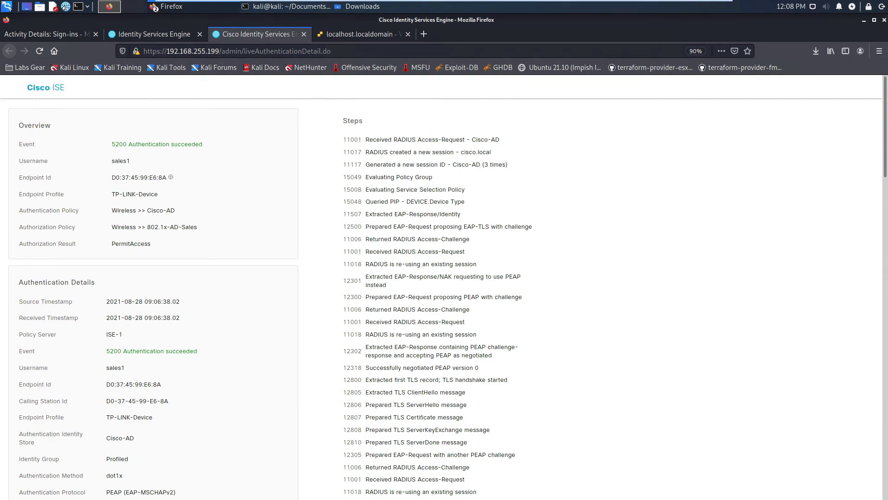